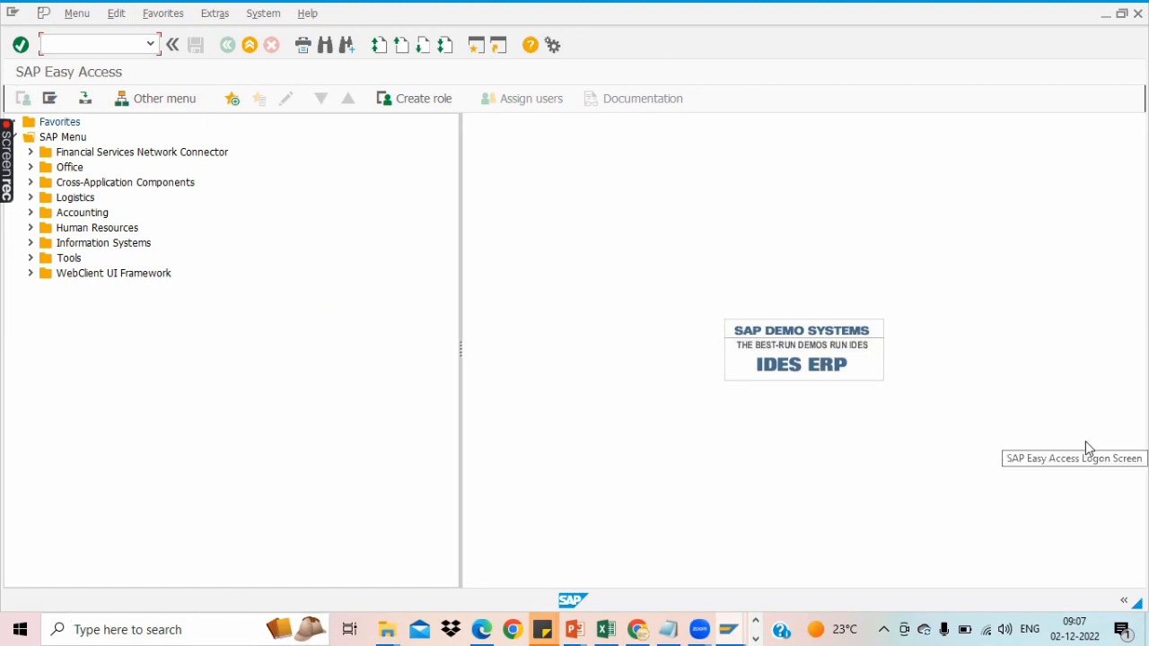
Expand the status bar's system information, collapse it, and expand it again.
{"action": "left_click", "coordinate": [1124, 602]}
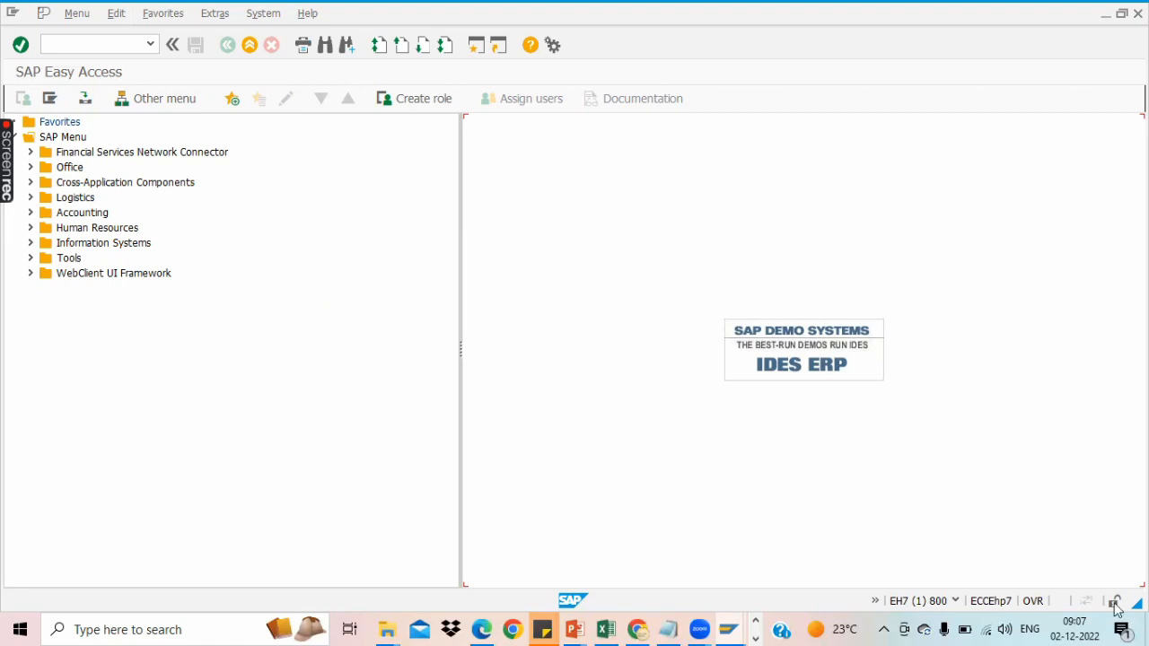
{"action": "left_click", "coordinate": [876, 602]}
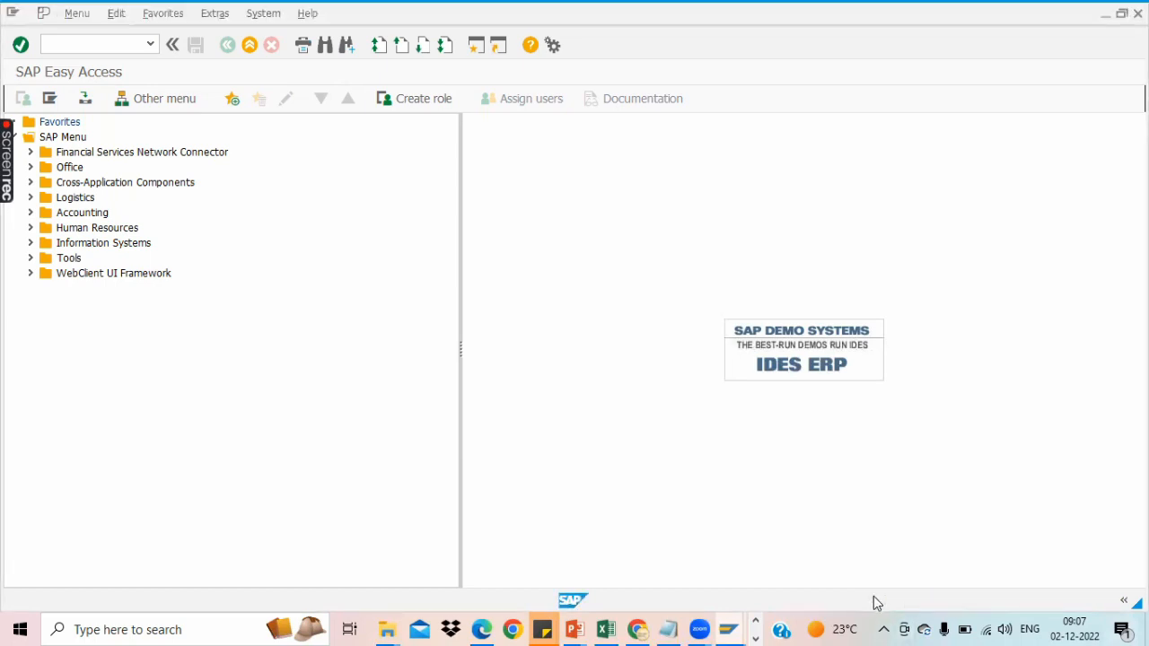
{"action": "left_click", "coordinate": [1123, 600]}
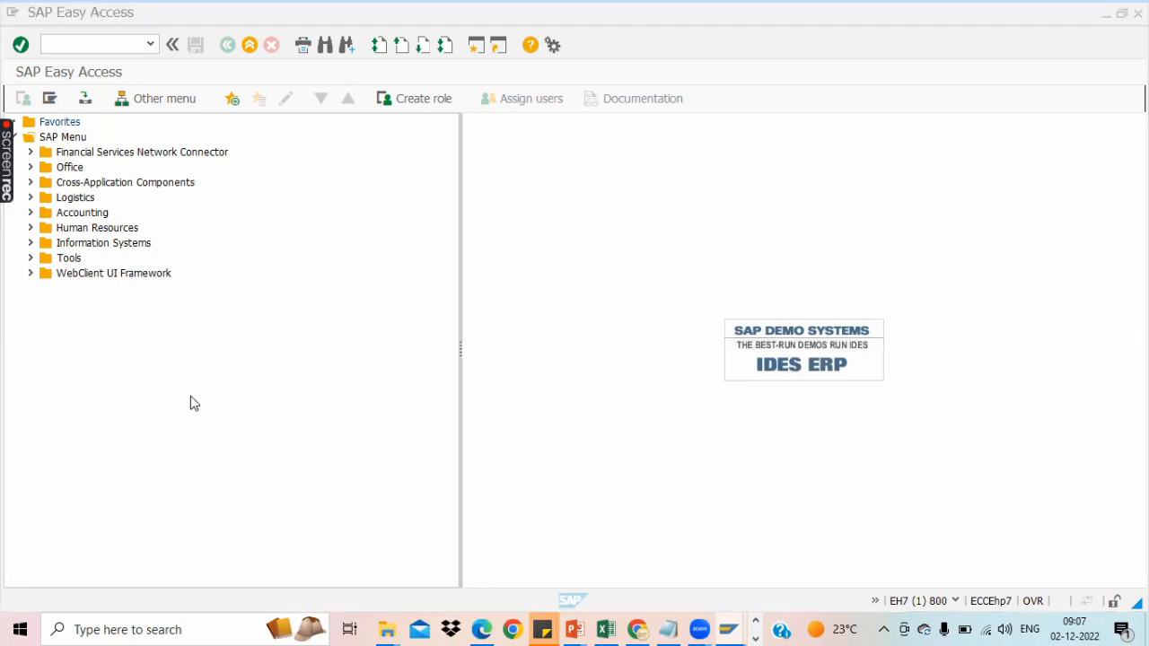
{"action": "left_click", "coordinate": [226, 9]}
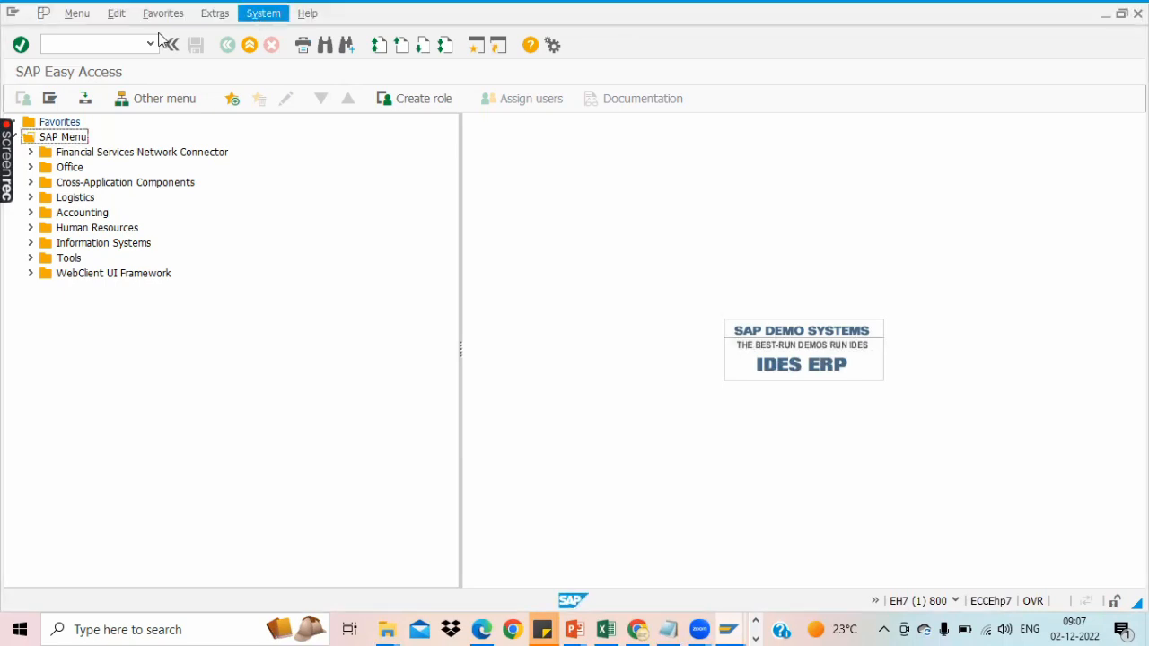
{"action": "left_click", "coordinate": [74, 14]}
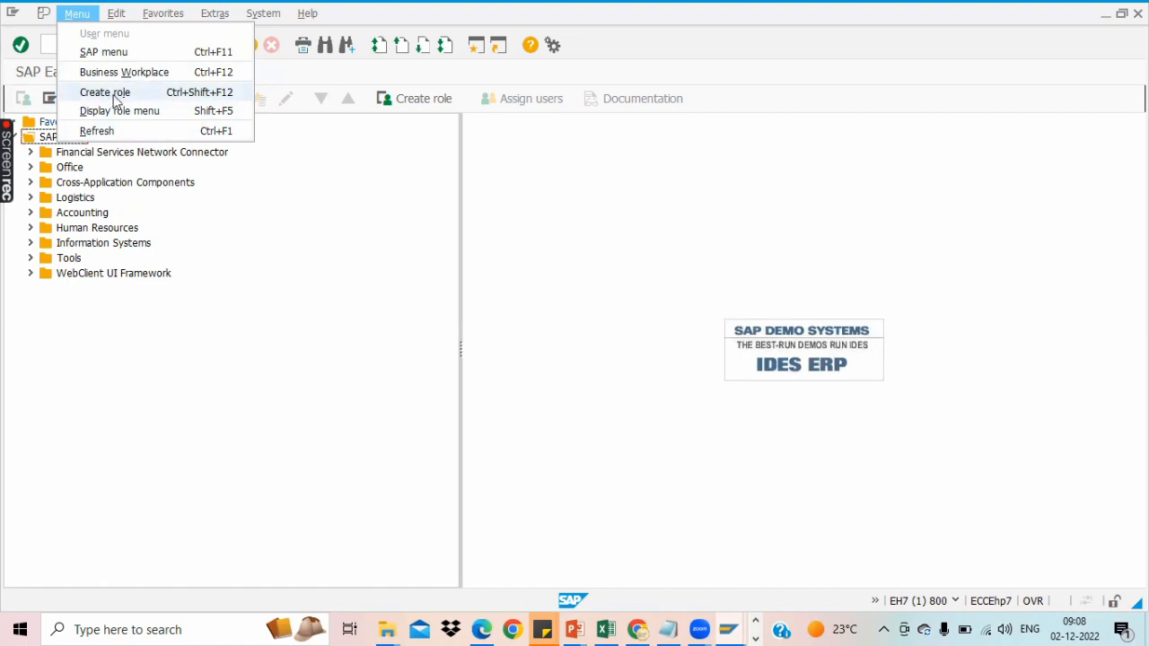
{"action": "left_click", "coordinate": [431, 270]}
Try to run transaction code 1SU01.
{"action": "left_click", "coordinate": [122, 51]}
{"action": "type", "text": "1SU01"}
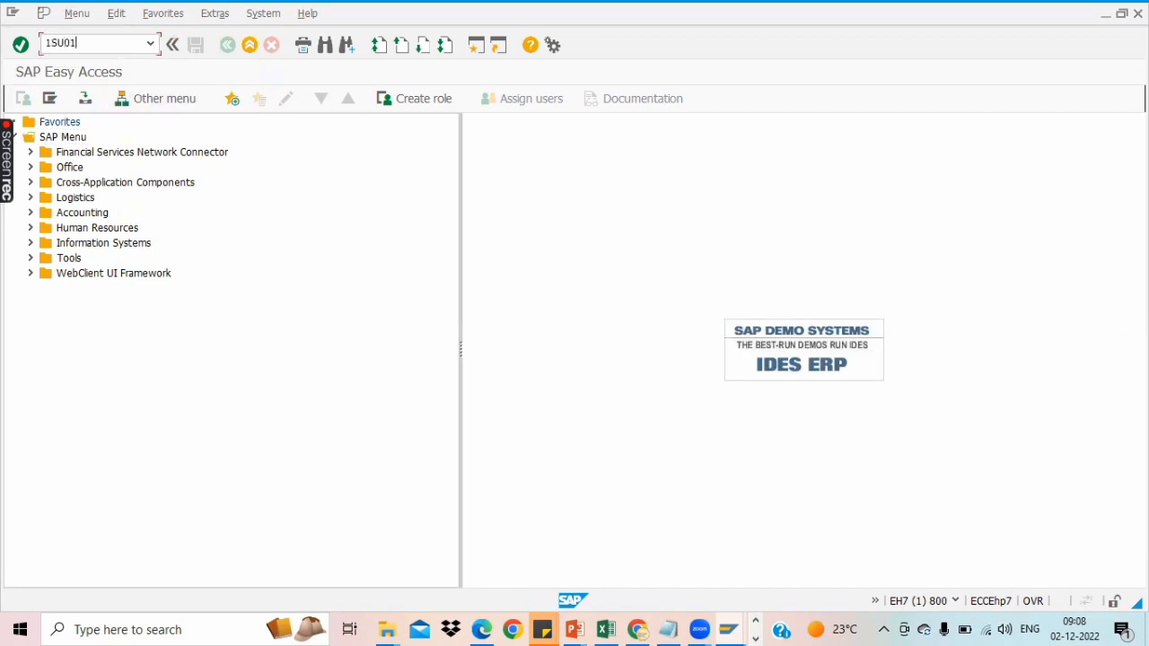
{"action": "key", "text": "Return"}
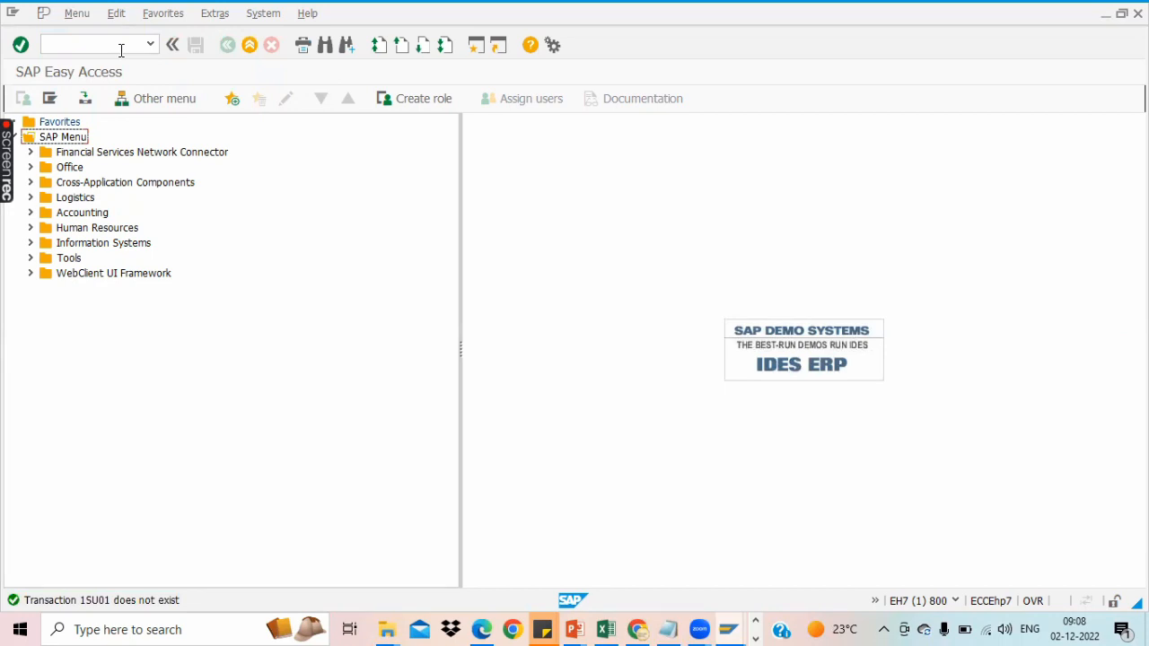
Start the user maintenance transaction SU01.
{"action": "left_click", "coordinate": [121, 43]}
{"action": "type", "text": "SU01"}
{"action": "key", "text": "Return"}
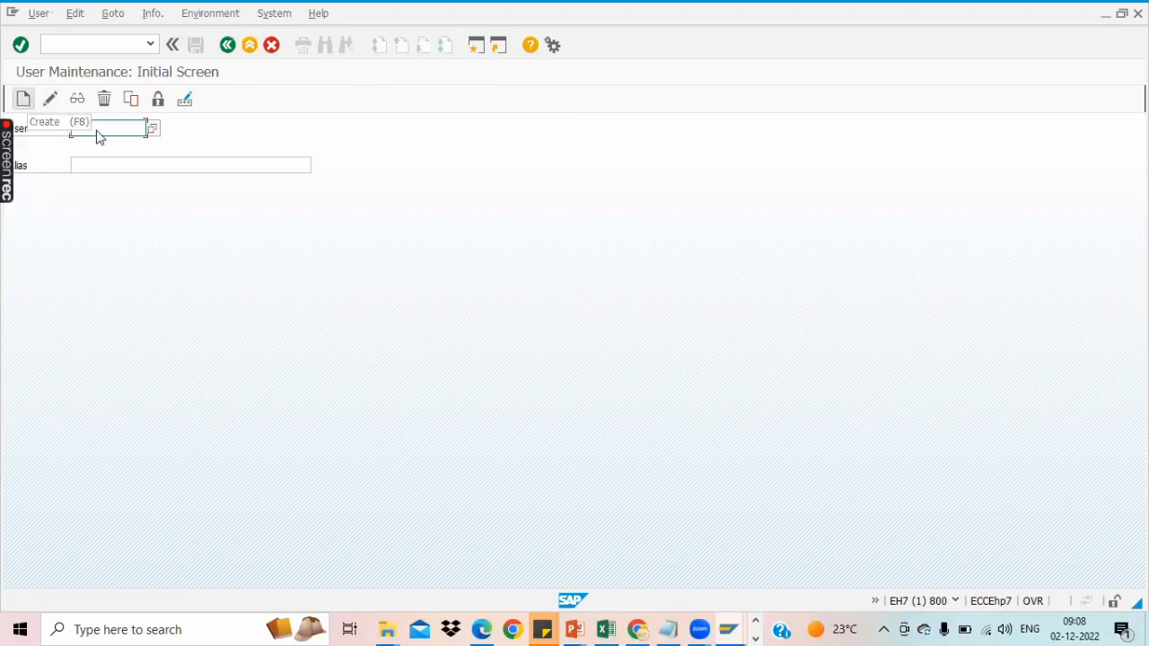
End the user maintenance transaction with the command /n to return to SAP Easy Access.
{"action": "left_click", "coordinate": [94, 42]}
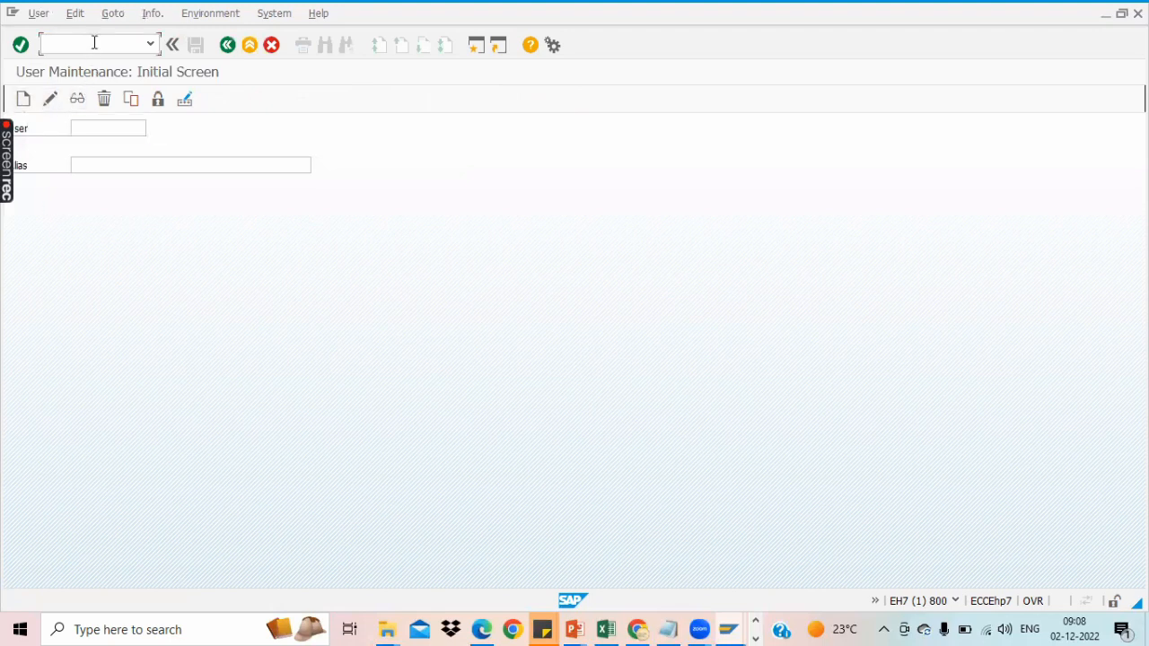
{"action": "type", "text": "/n"}
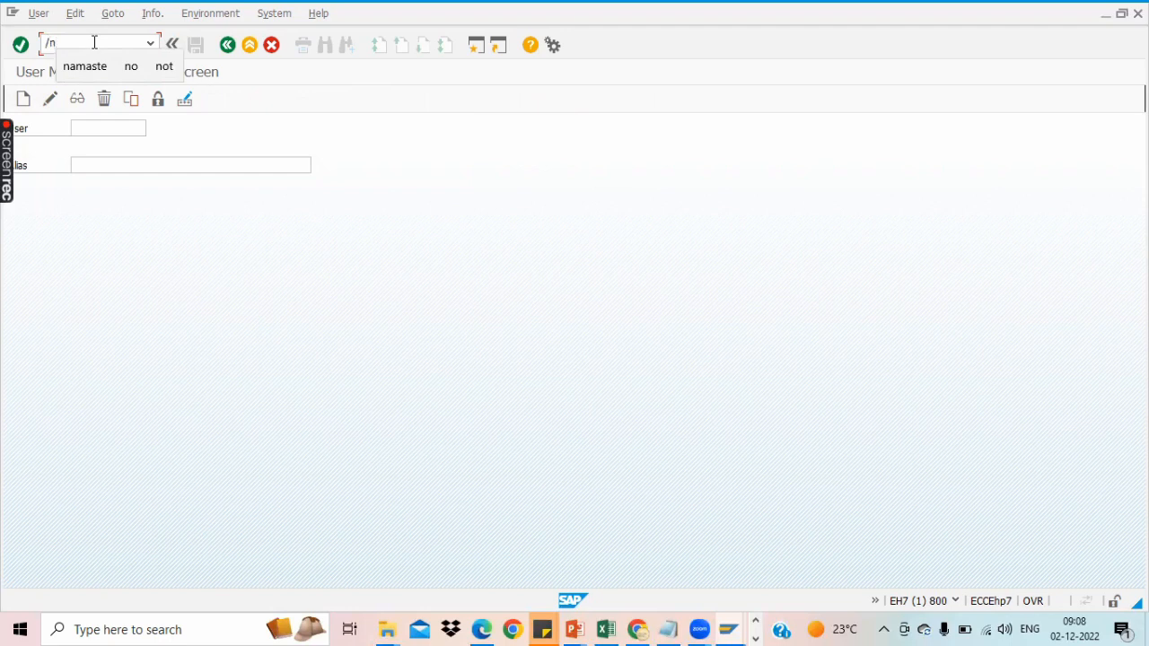
{"action": "key", "text": "Return"}
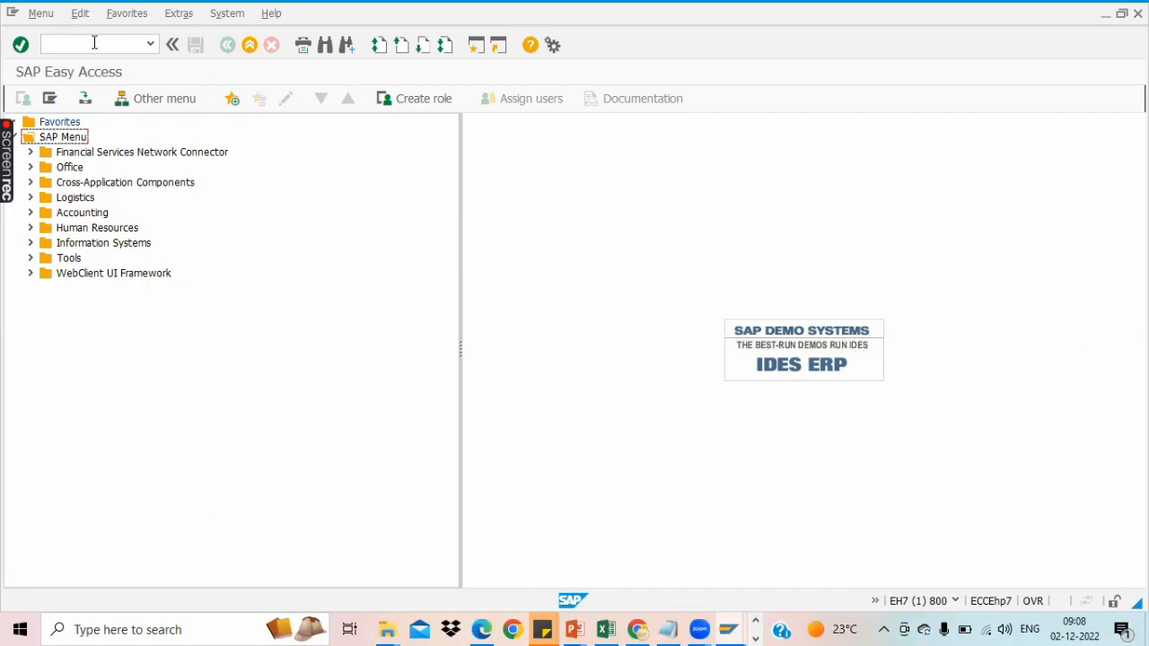
Display the session list with the command /o and close it.
{"action": "left_click", "coordinate": [94, 42]}
{"action": "type", "text": "/"}
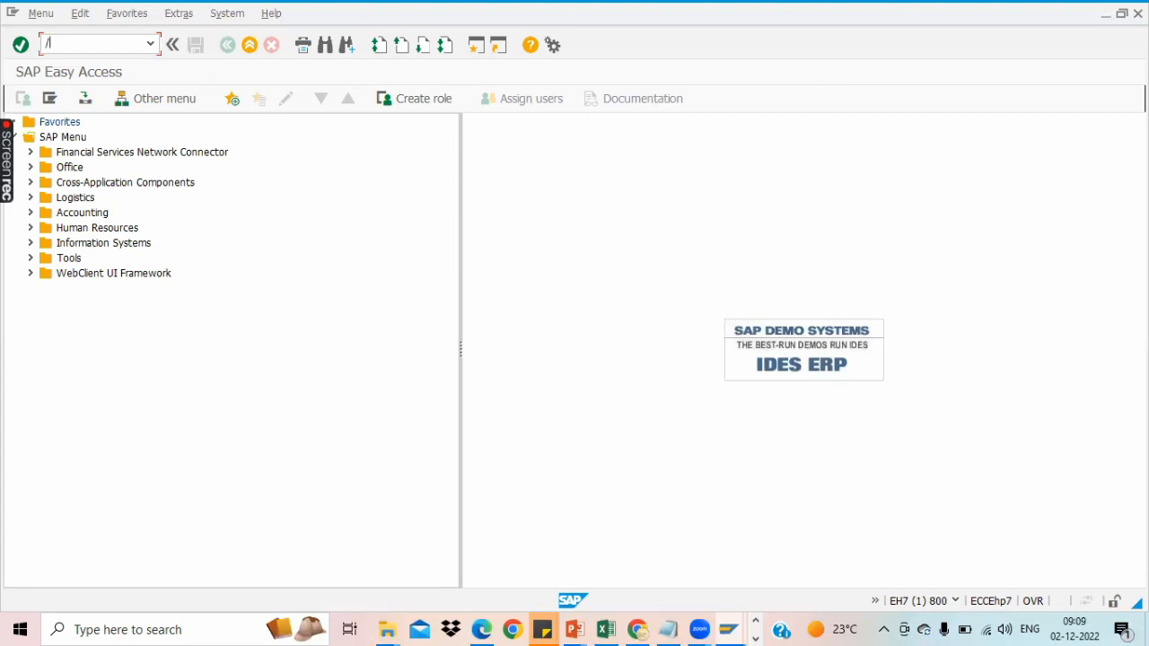
{"action": "type", "text": "o"}
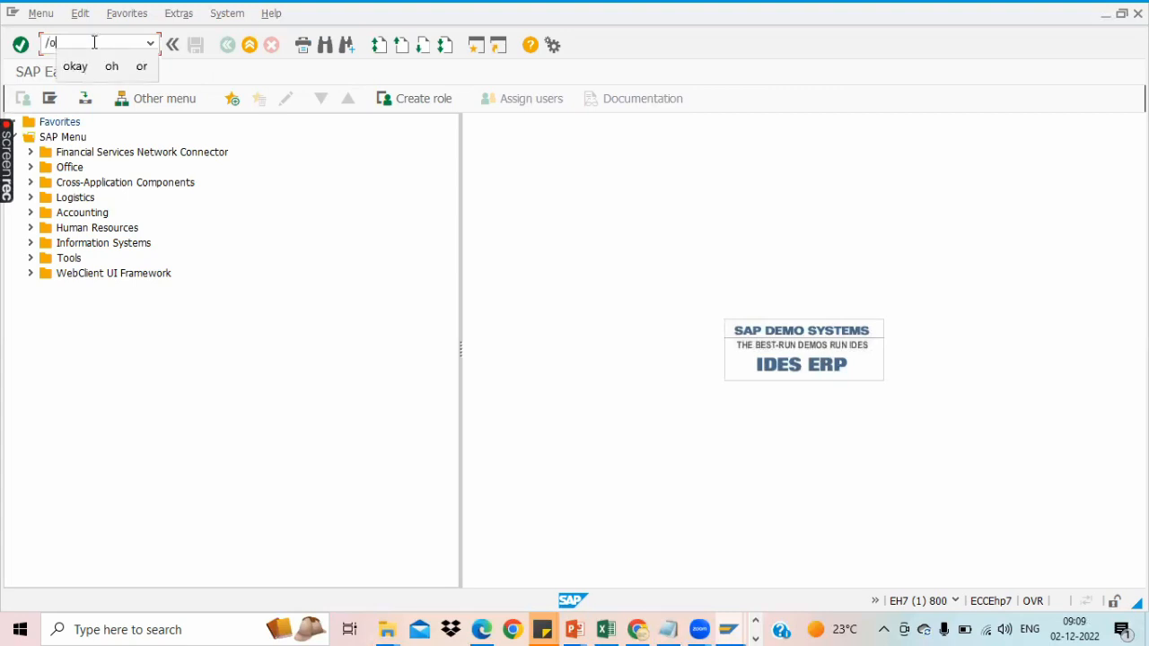
{"action": "key", "text": "Return"}
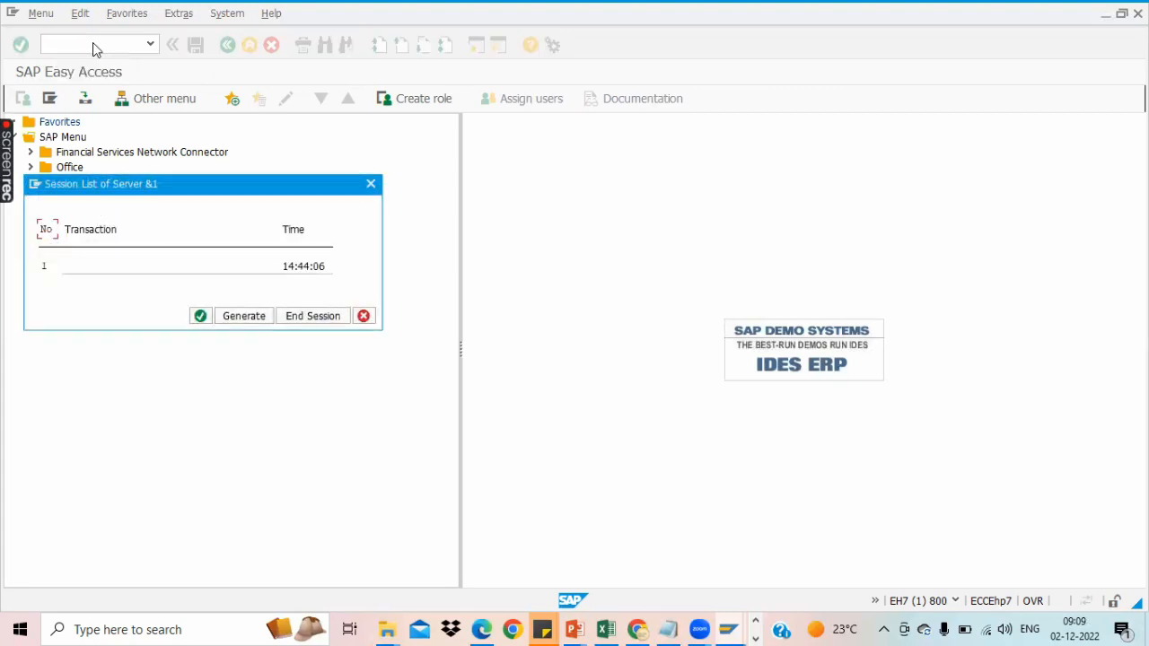
{"action": "left_click", "coordinate": [372, 184]}
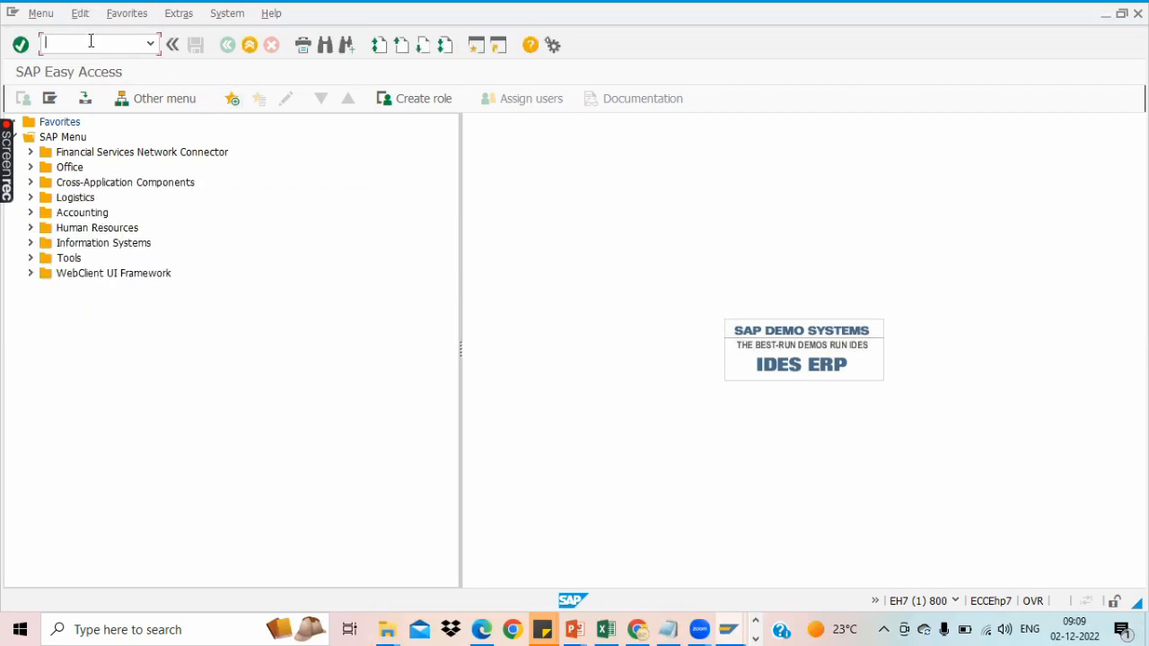
Call the session list again with /o and confirm it without generating a session.
{"action": "type", "text": "/o"}
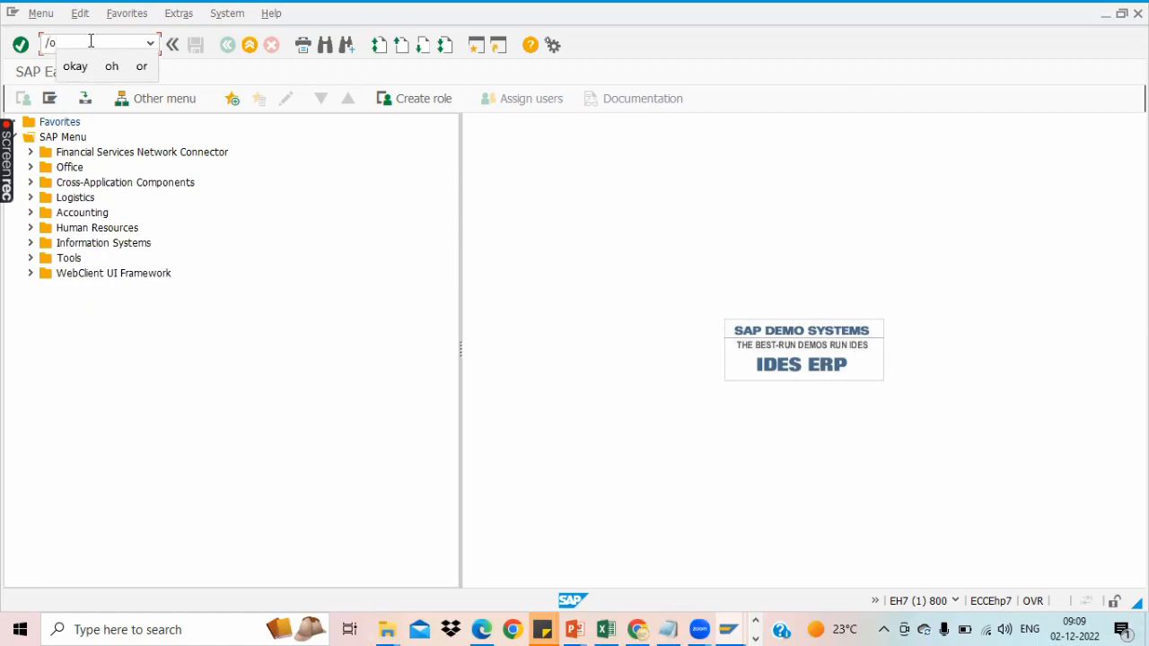
{"action": "key", "text": "Return"}
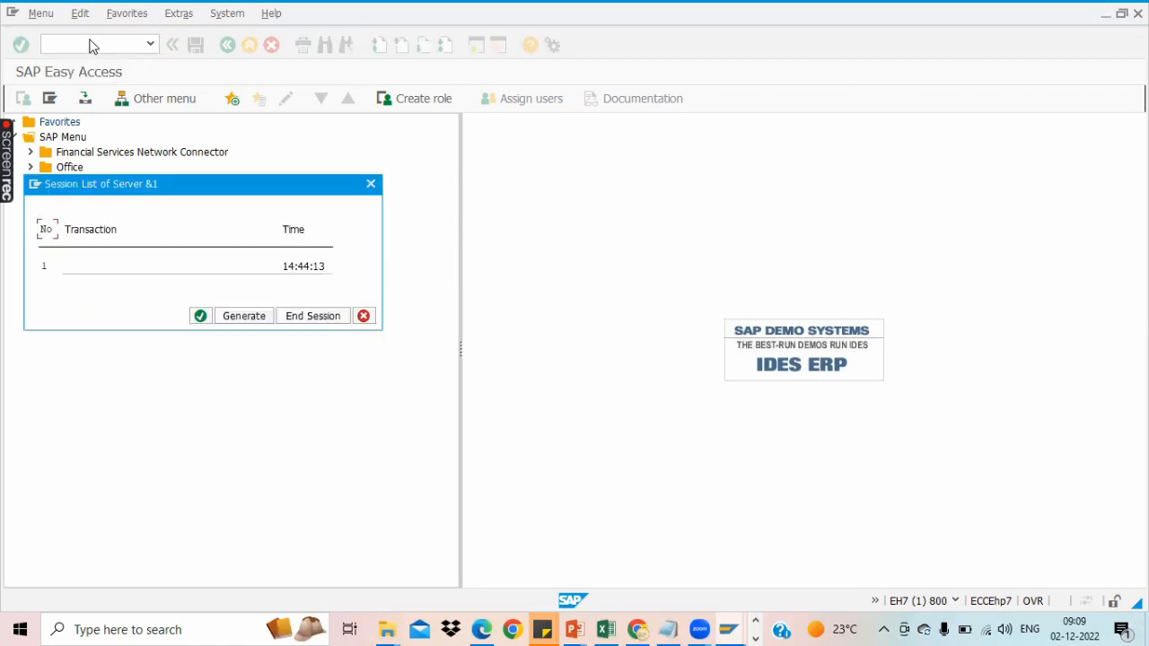
{"action": "left_click", "coordinate": [199, 316]}
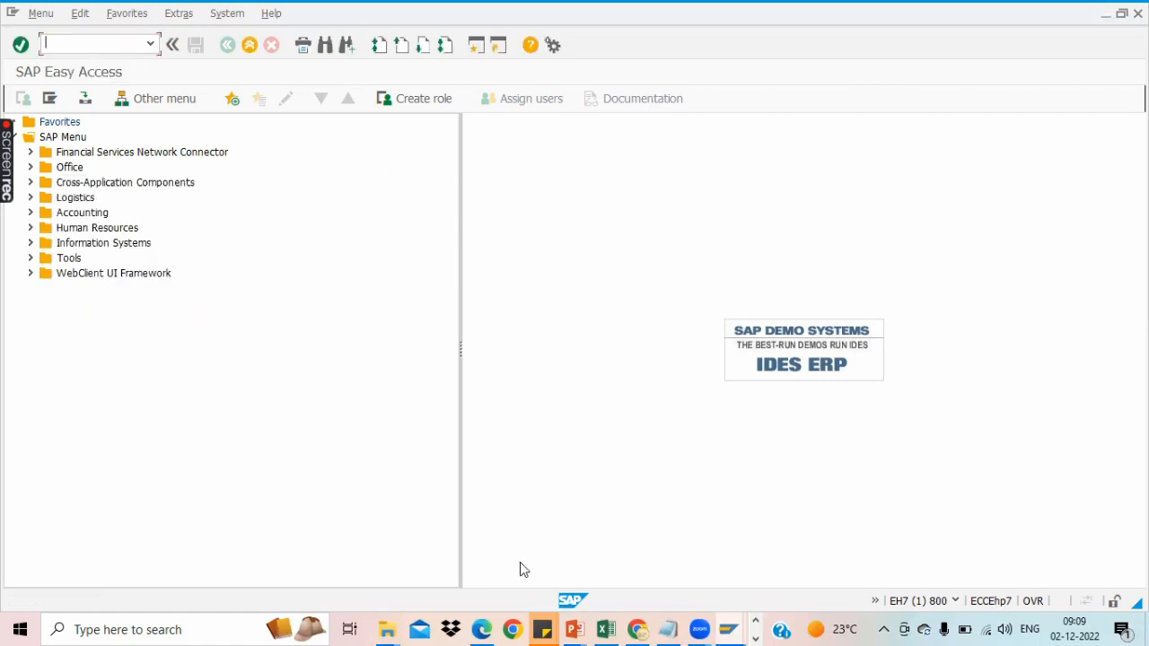
Check which SAP windows are open and return to the SAP Easy Access window.
{"action": "left_click", "coordinate": [726, 625]}
{"action": "left_click", "coordinate": [798, 551]}
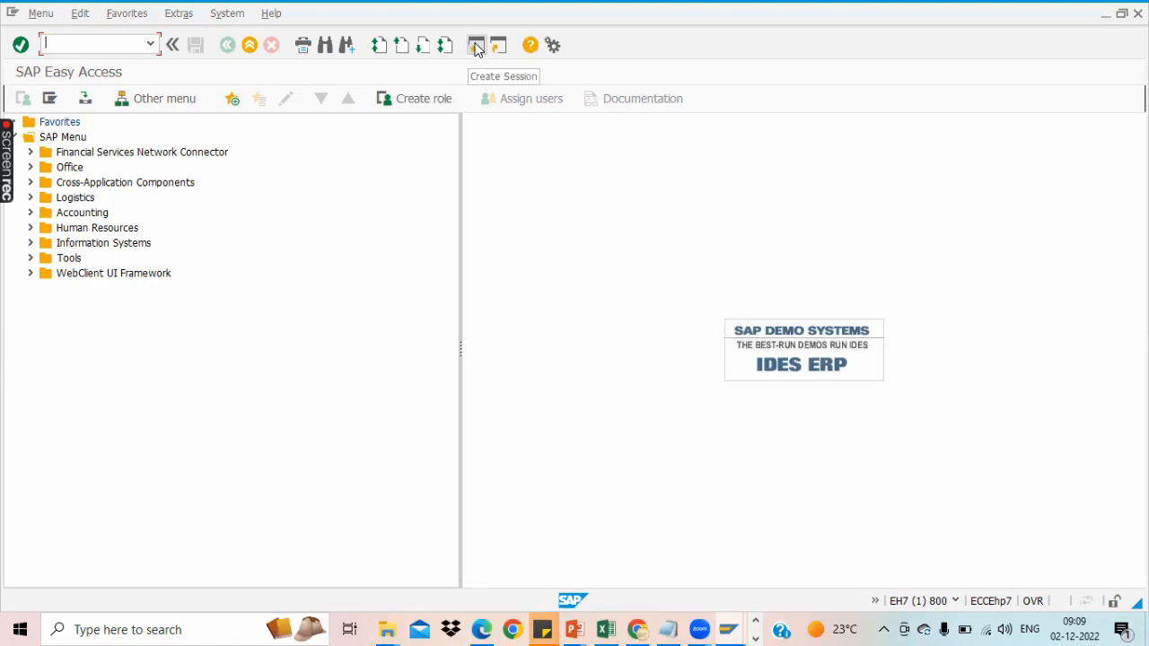
{"action": "left_click", "coordinate": [739, 626]}
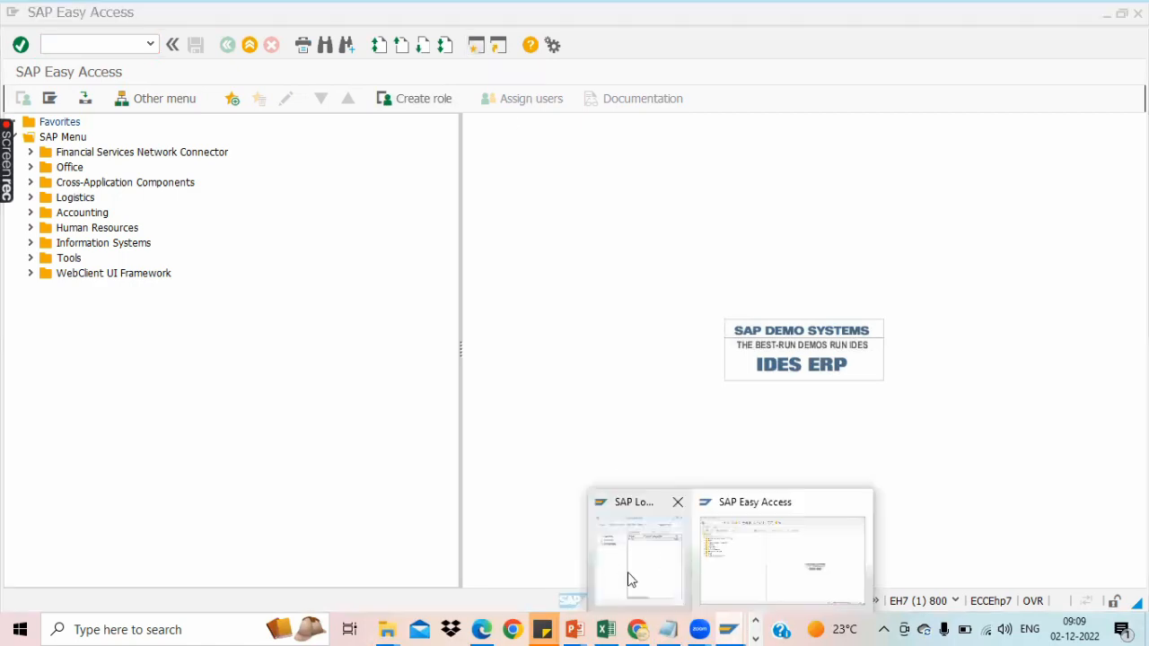
{"action": "left_click", "coordinate": [575, 127]}
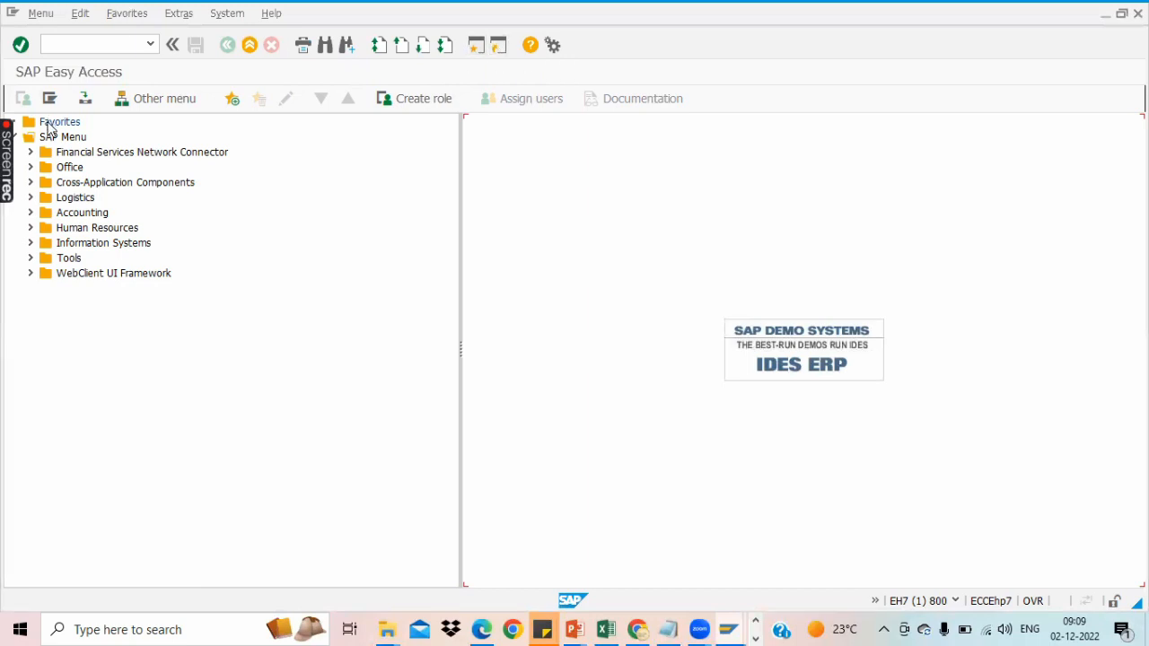
Insert transaction VA01 into the favorites.
{"action": "left_click", "coordinate": [128, 14]}
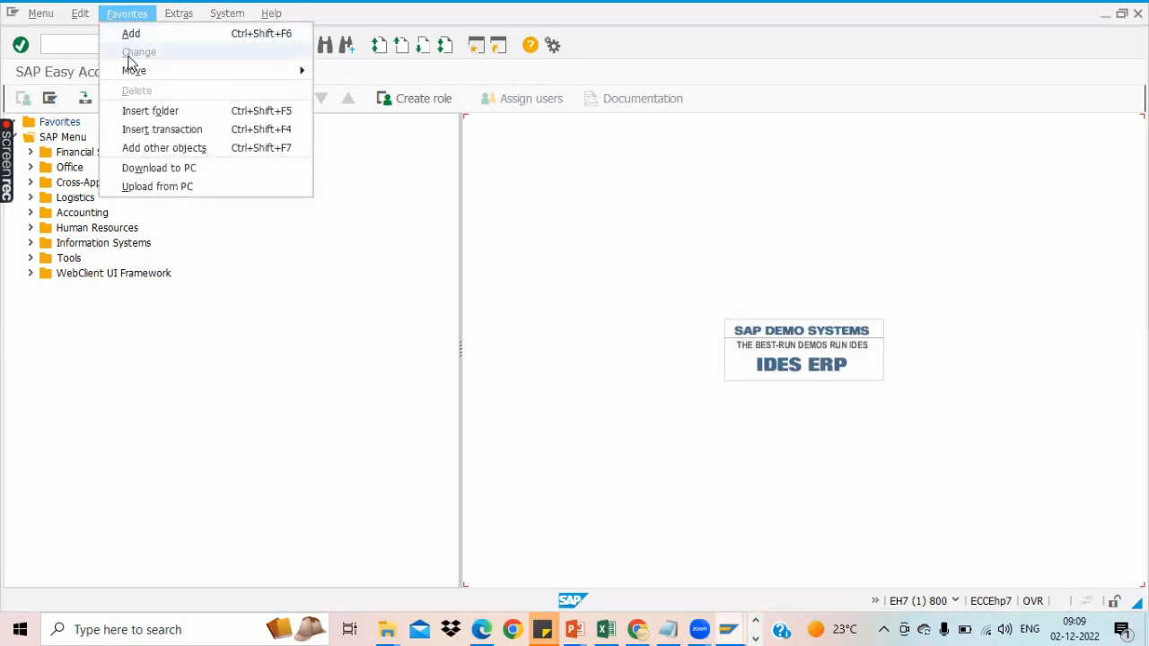
{"action": "left_click", "coordinate": [162, 130]}
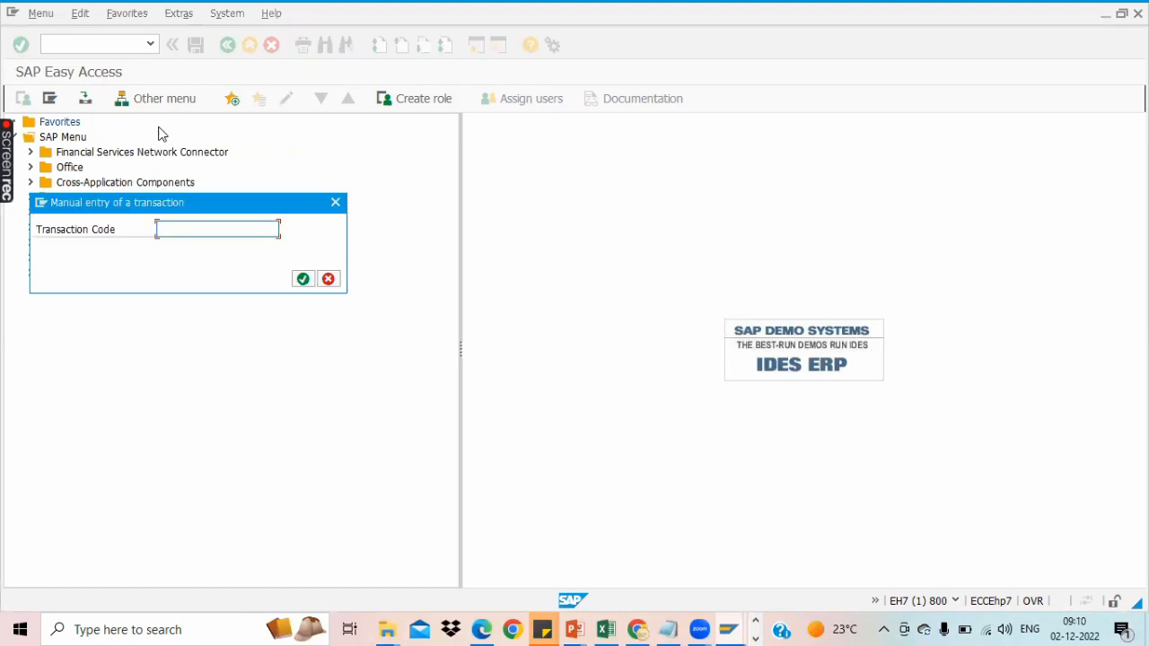
{"action": "type", "text": "VA01"}
{"action": "left_click", "coordinate": [303, 280]}
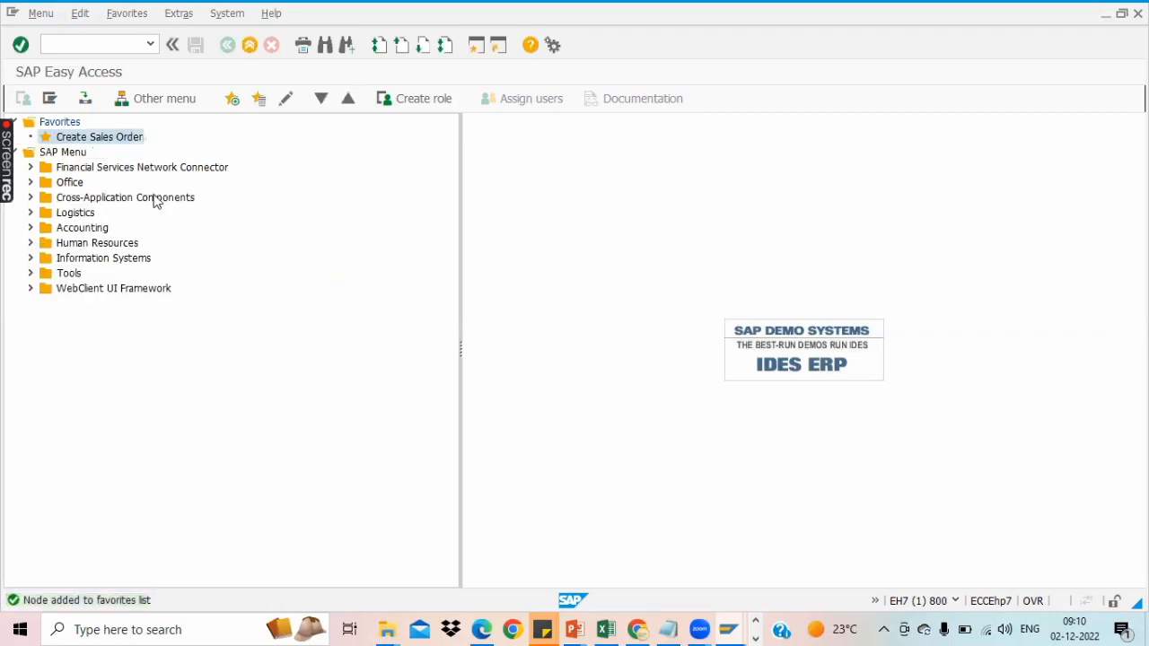
Delete the Create Sales Order entry from the favorites.
{"action": "right_click", "coordinate": [126, 145]}
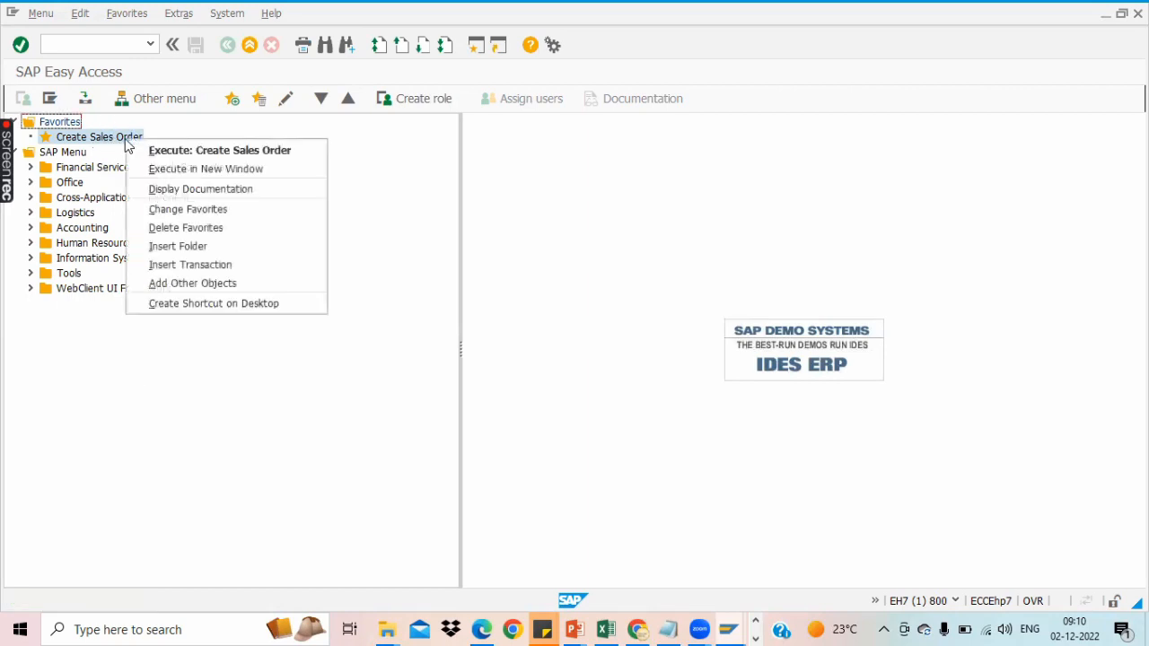
{"action": "left_click", "coordinate": [159, 229]}
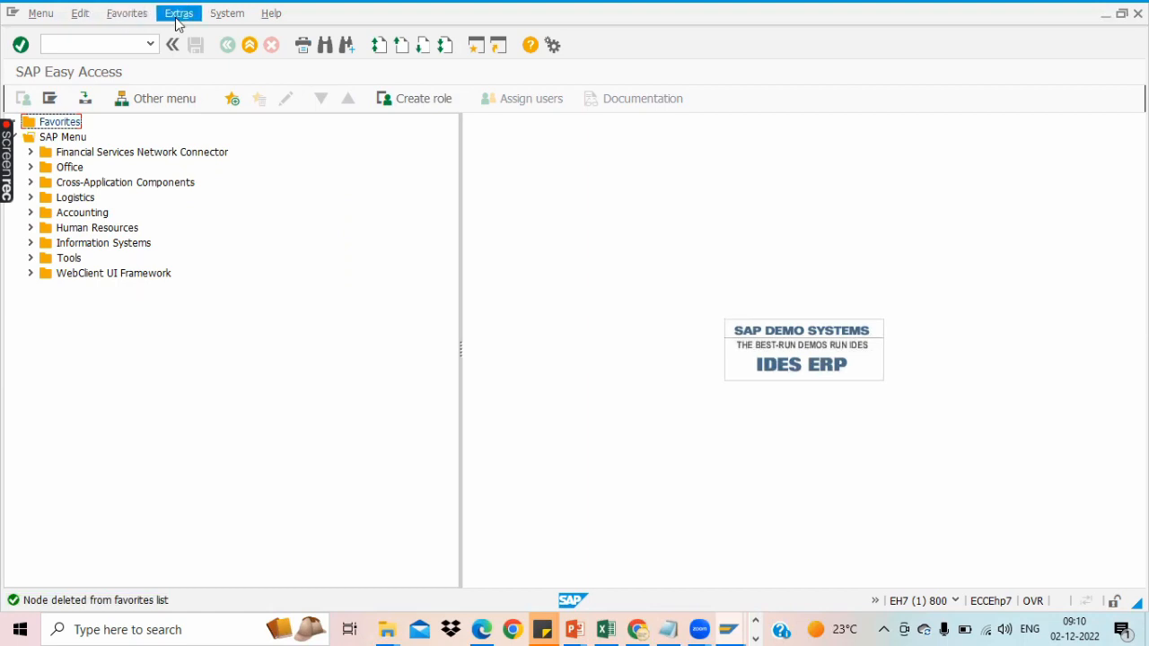
Try to display the technical details for the selected Favorites node.
{"action": "left_click", "coordinate": [178, 16]}
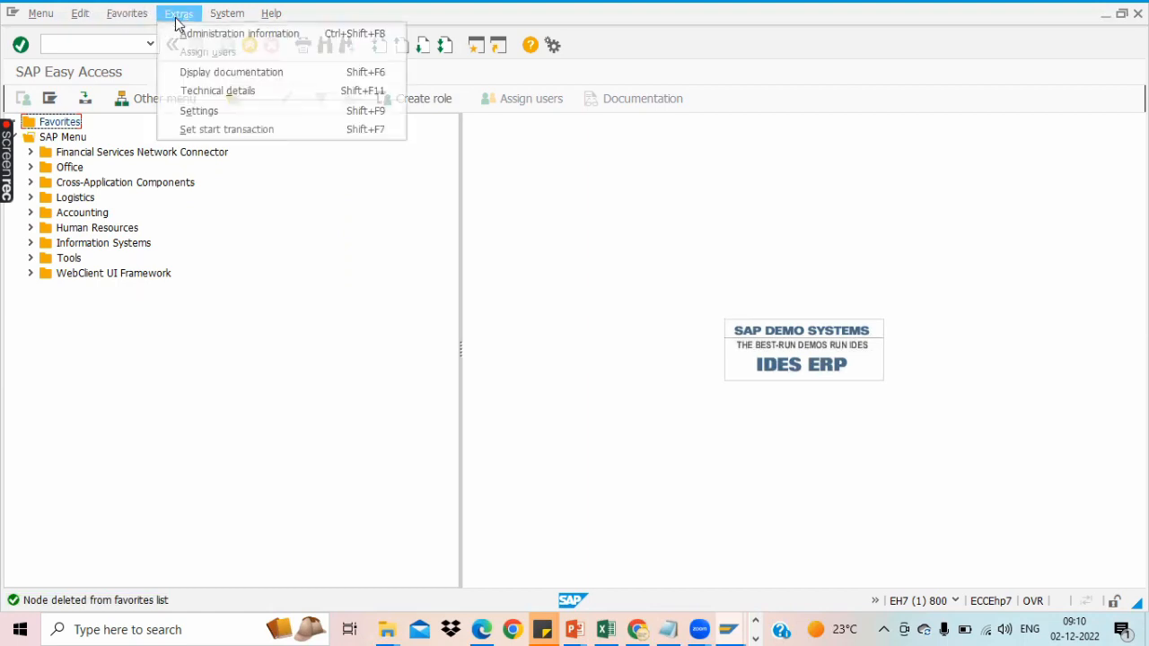
{"action": "left_click", "coordinate": [192, 88]}
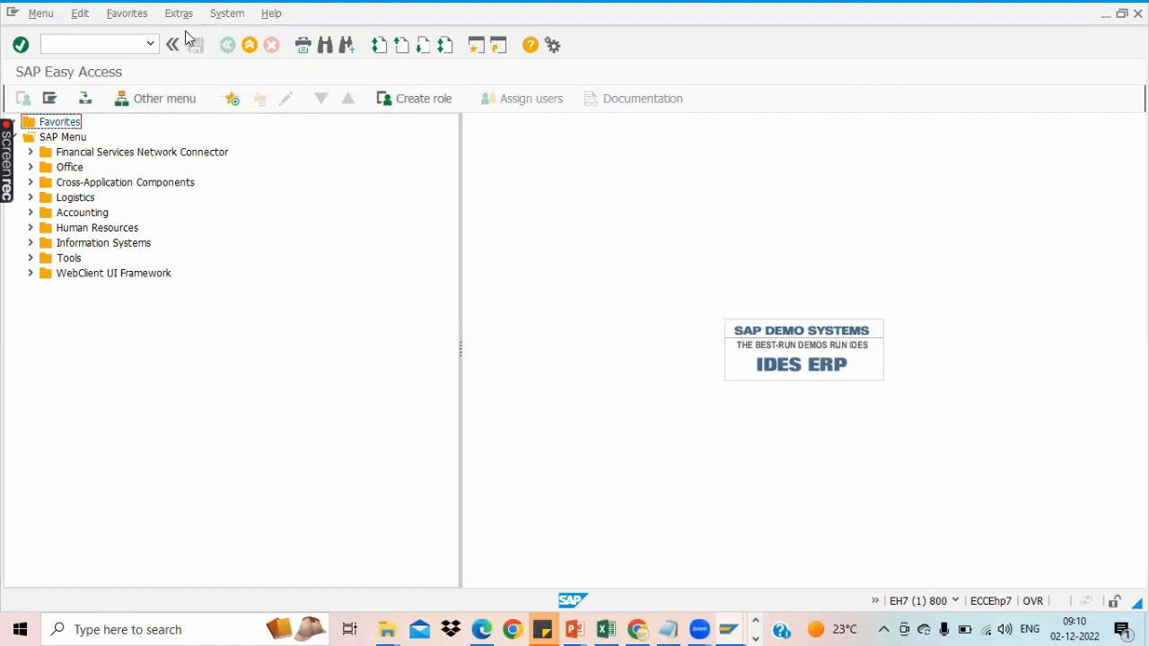
{"action": "left_click", "coordinate": [182, 17]}
{"action": "left_click", "coordinate": [225, 91]}
{"action": "left_click", "coordinate": [598, 313]}
{"action": "left_click", "coordinate": [729, 629]}
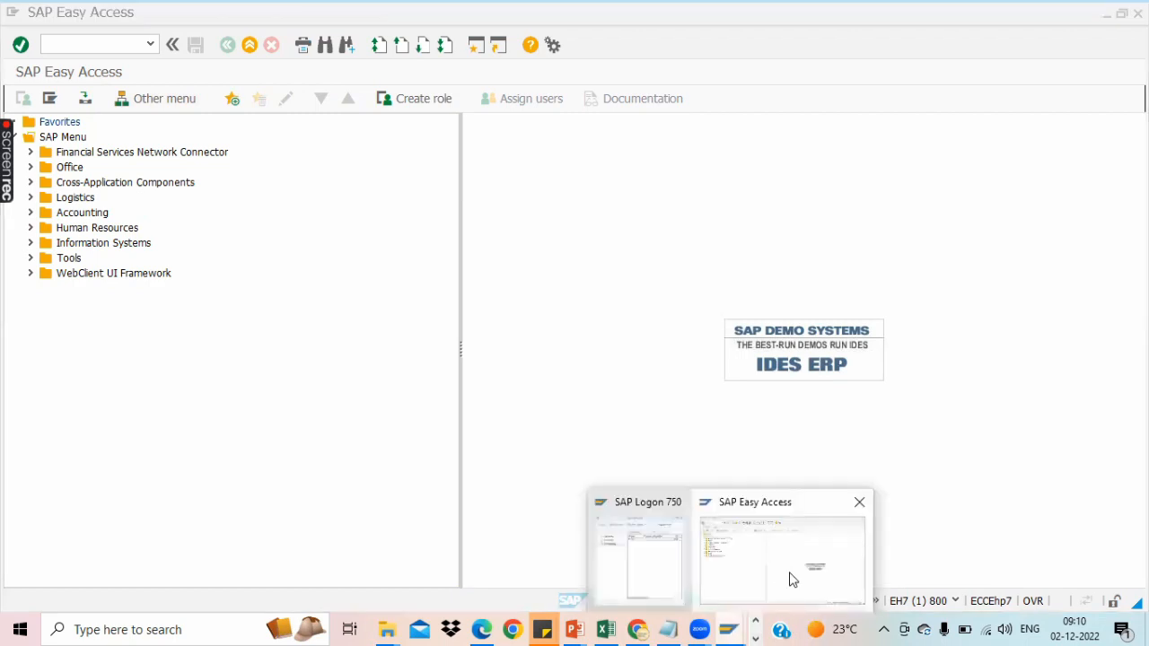
{"action": "left_click", "coordinate": [792, 579]}
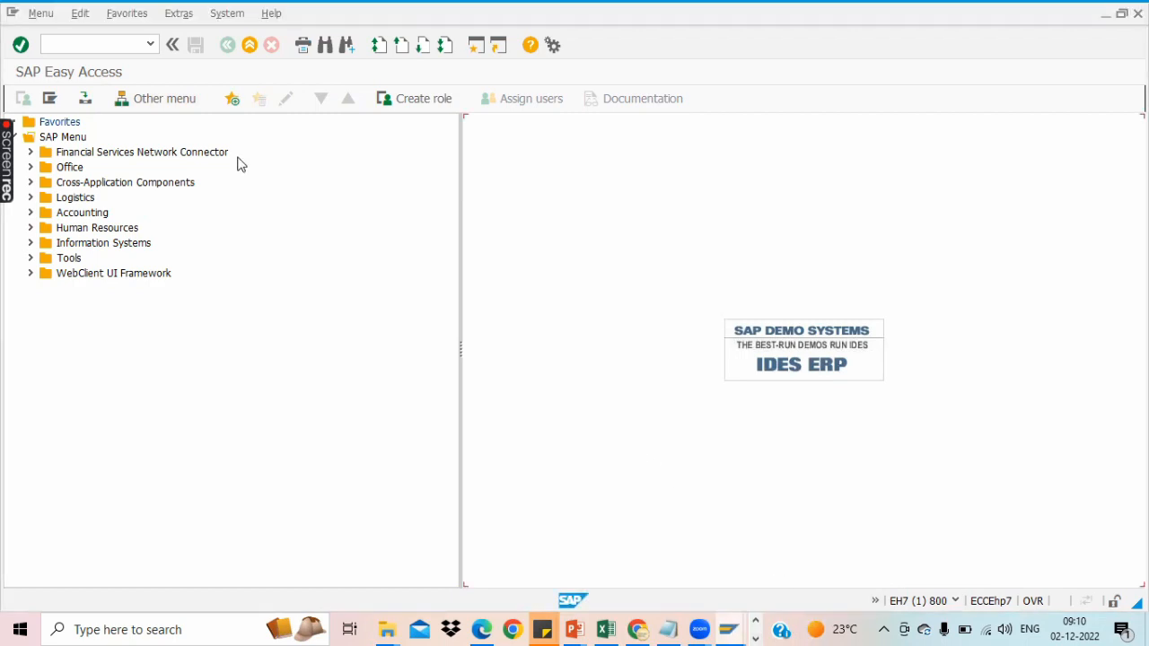
{"action": "left_click", "coordinate": [179, 14]}
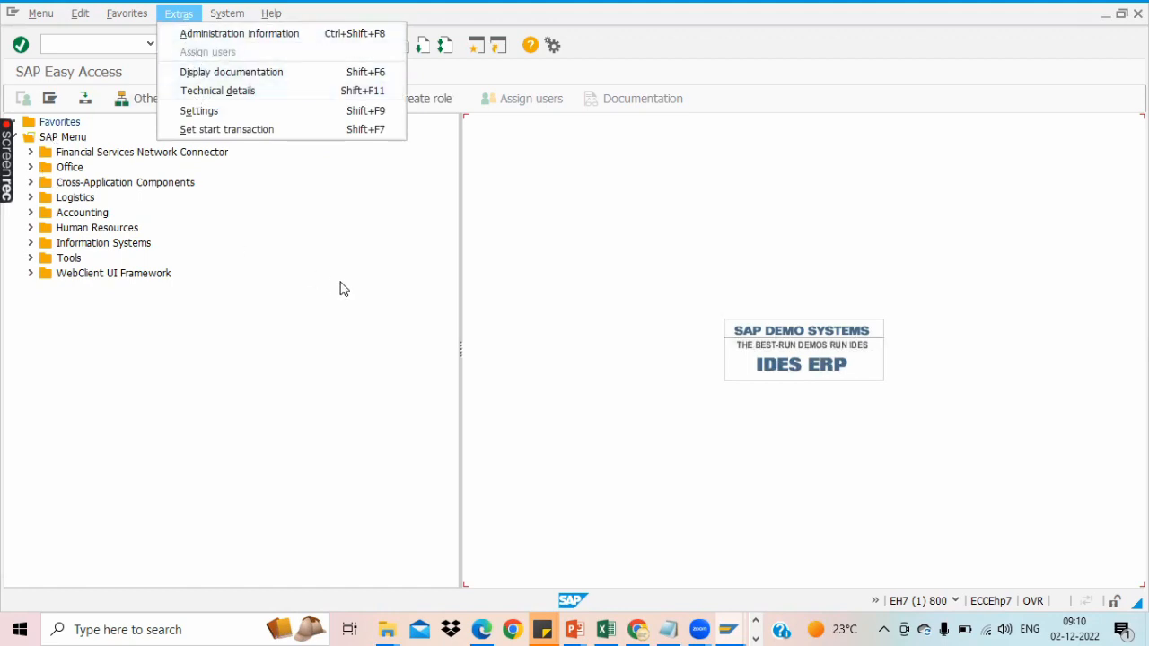
{"action": "left_click", "coordinate": [120, 216]}
Expand the SAP Menu tree through Logistics, Sales and Distribution and Sales down to the Inquiry transactions.
{"action": "left_click", "coordinate": [31, 182]}
{"action": "left_click", "coordinate": [30, 182]}
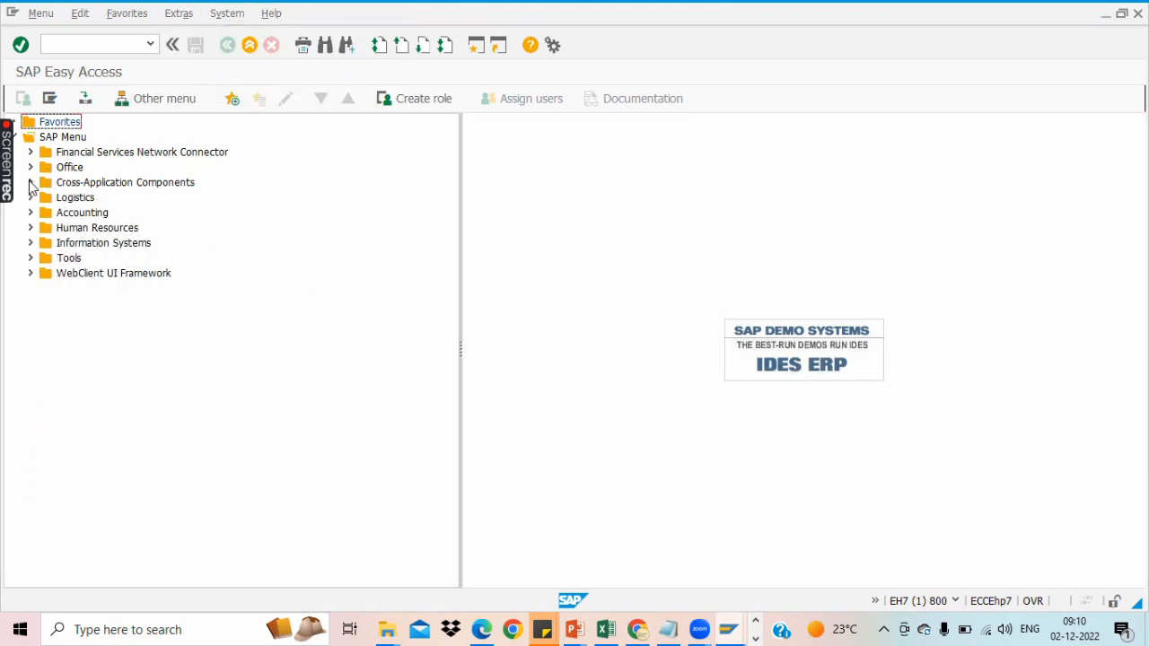
{"action": "left_click", "coordinate": [31, 198]}
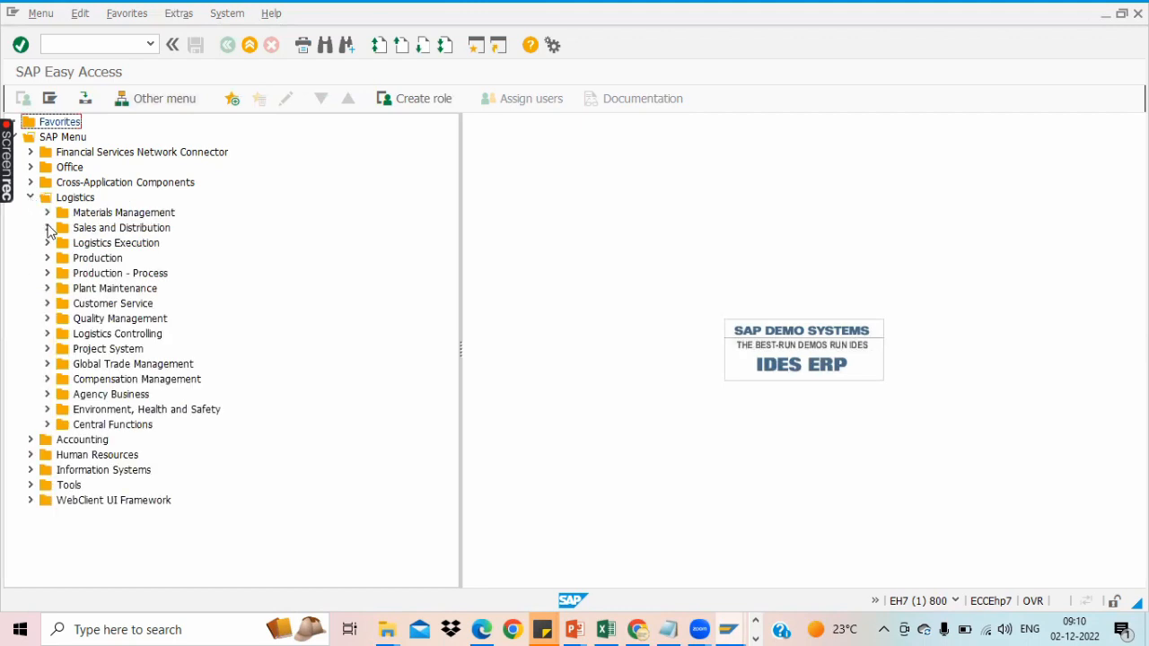
{"action": "left_click", "coordinate": [46, 227]}
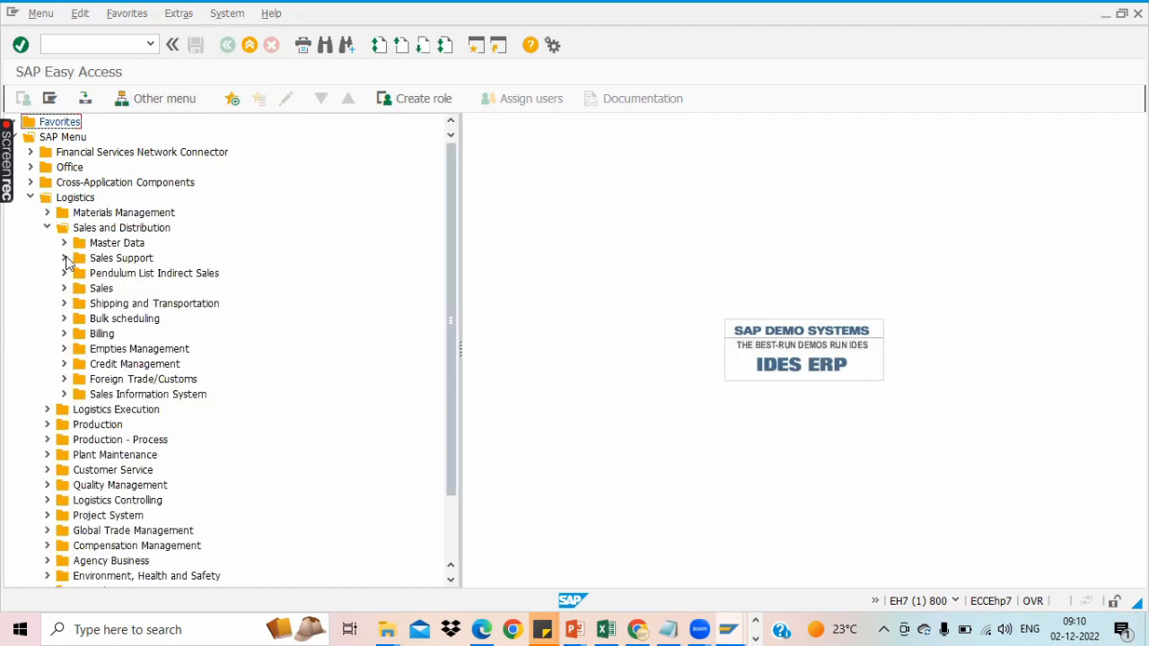
{"action": "left_click", "coordinate": [64, 289]}
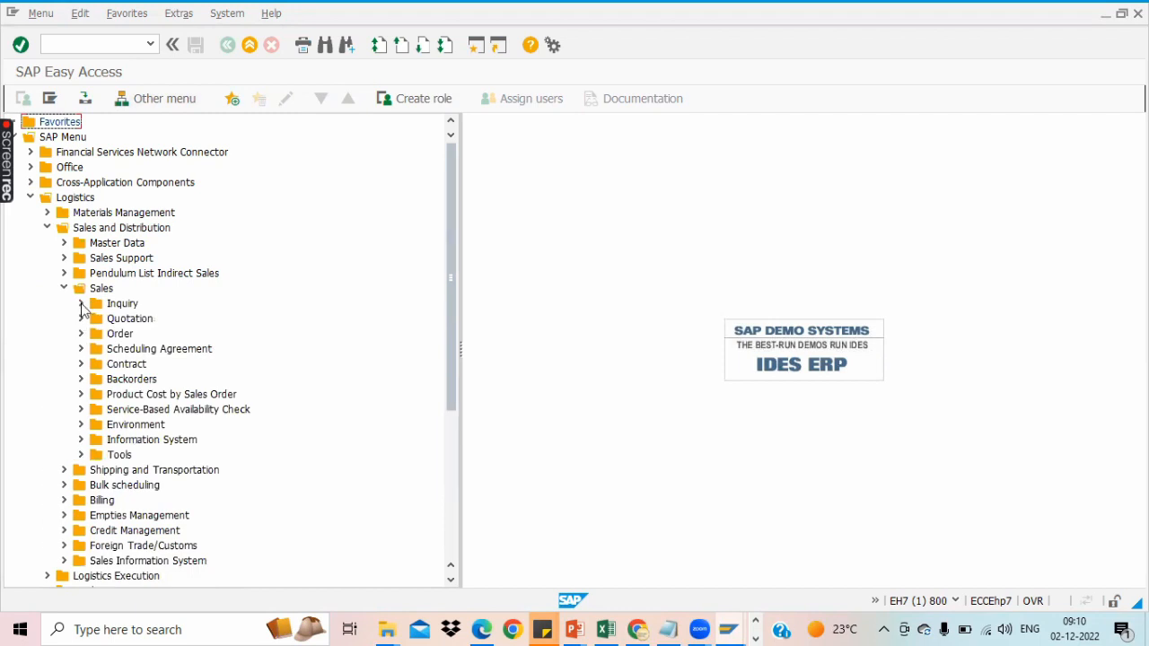
{"action": "left_click", "coordinate": [81, 303]}
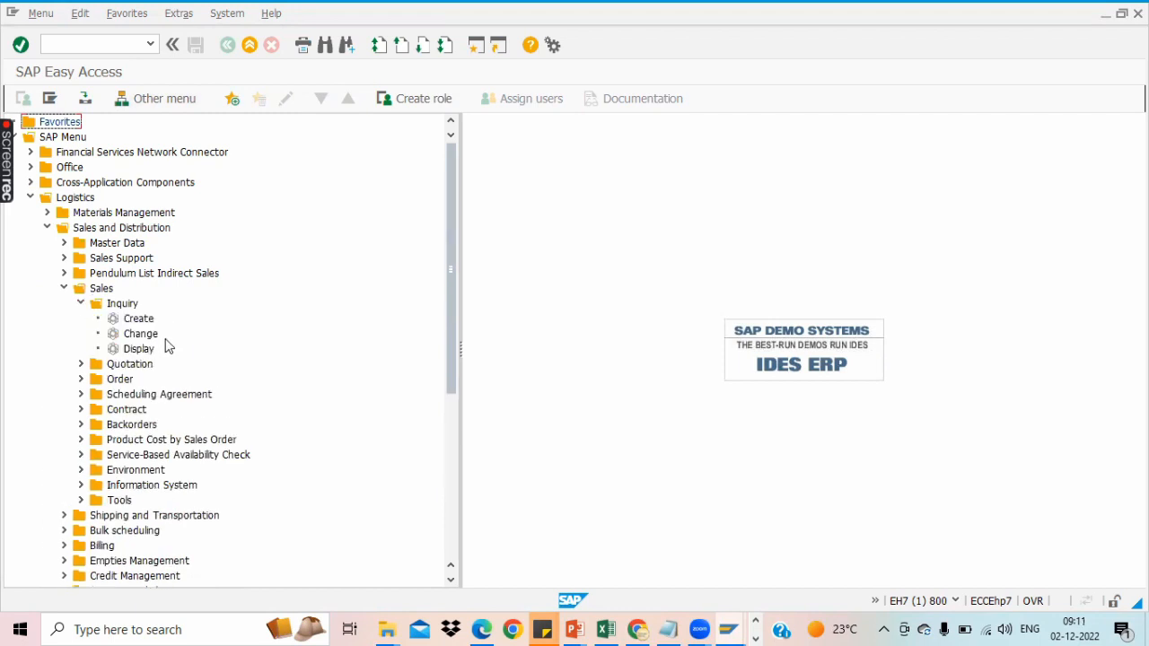
{"action": "left_click", "coordinate": [179, 12]}
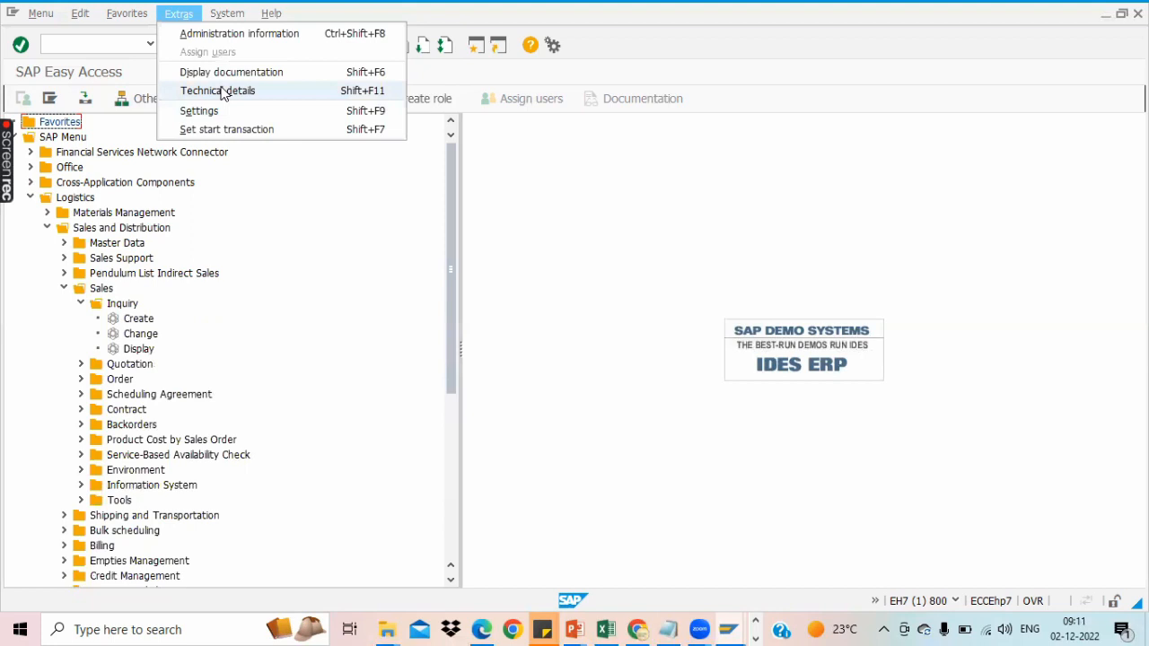
{"action": "key", "text": "Escape"}
{"action": "left_click", "coordinate": [226, 14]}
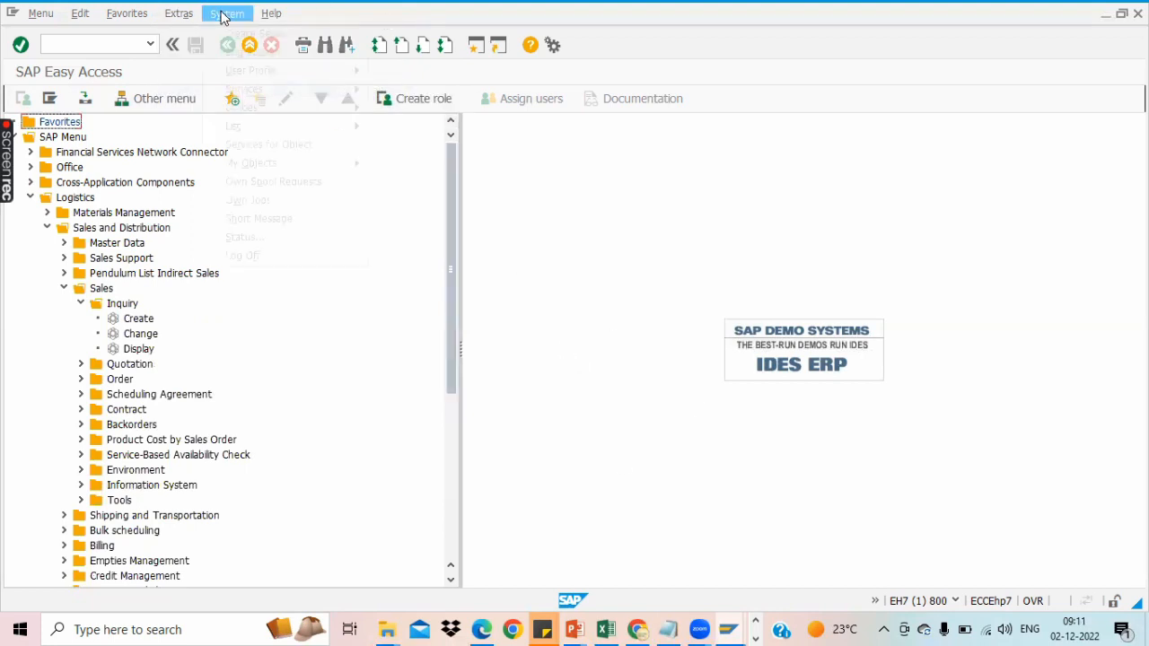
{"action": "mouse_move", "coordinate": [231, 73]}
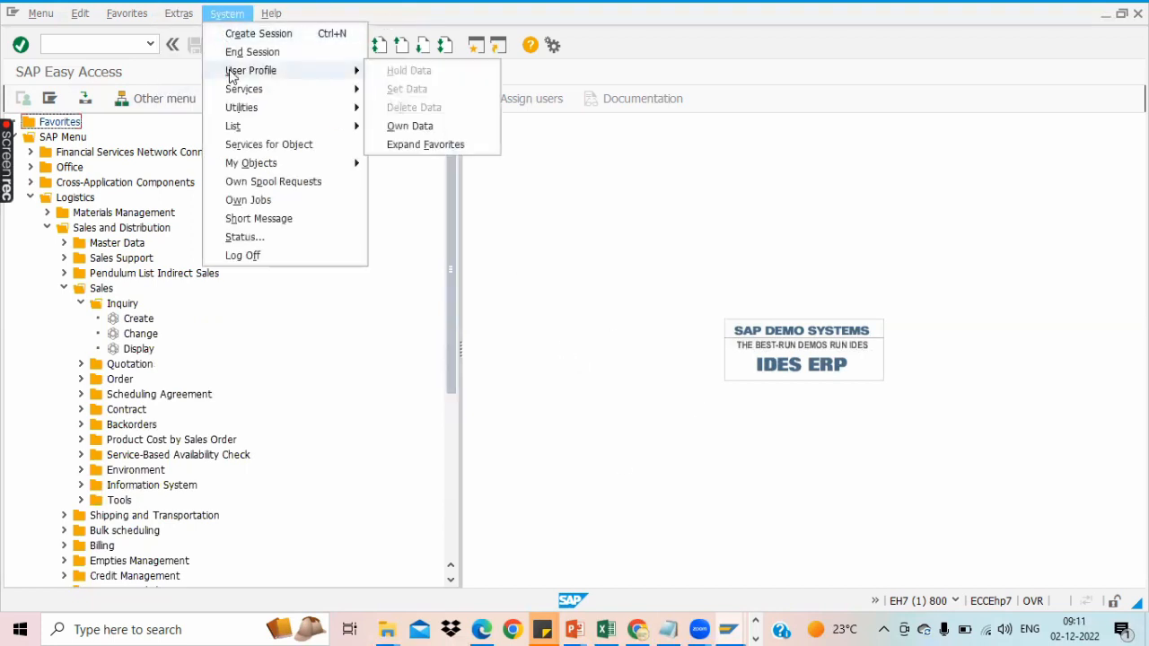
{"action": "left_click", "coordinate": [644, 276]}
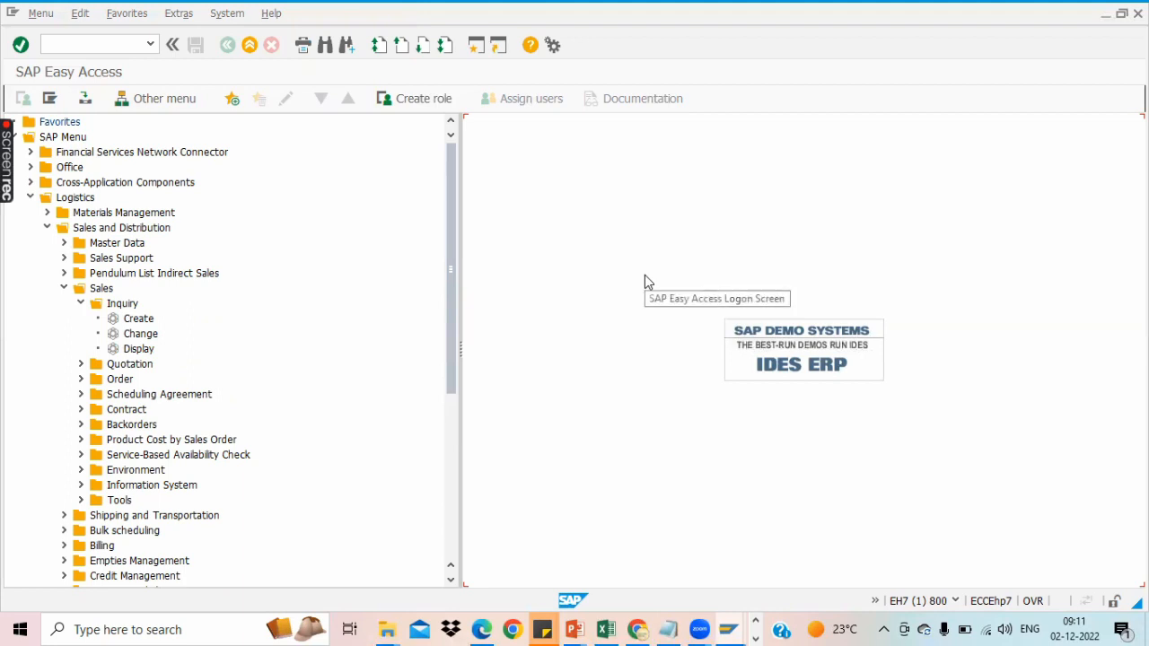
Display the technical details of the Create transaction under Inquiry and close them again.
{"action": "left_click", "coordinate": [140, 324]}
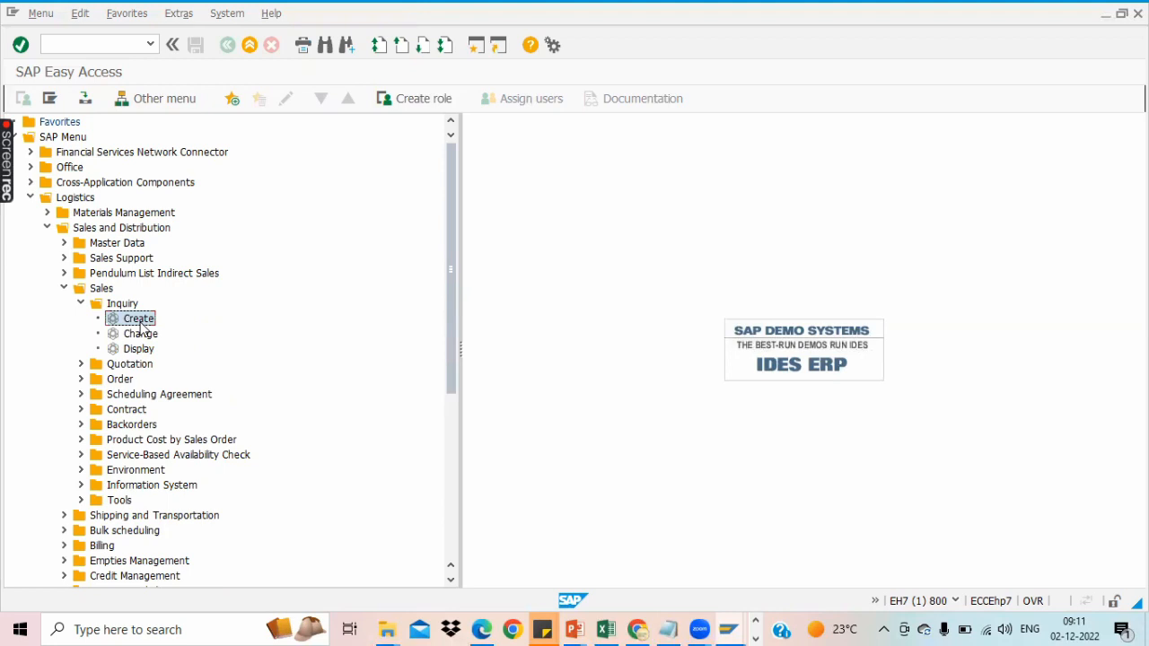
{"action": "left_click", "coordinate": [178, 13]}
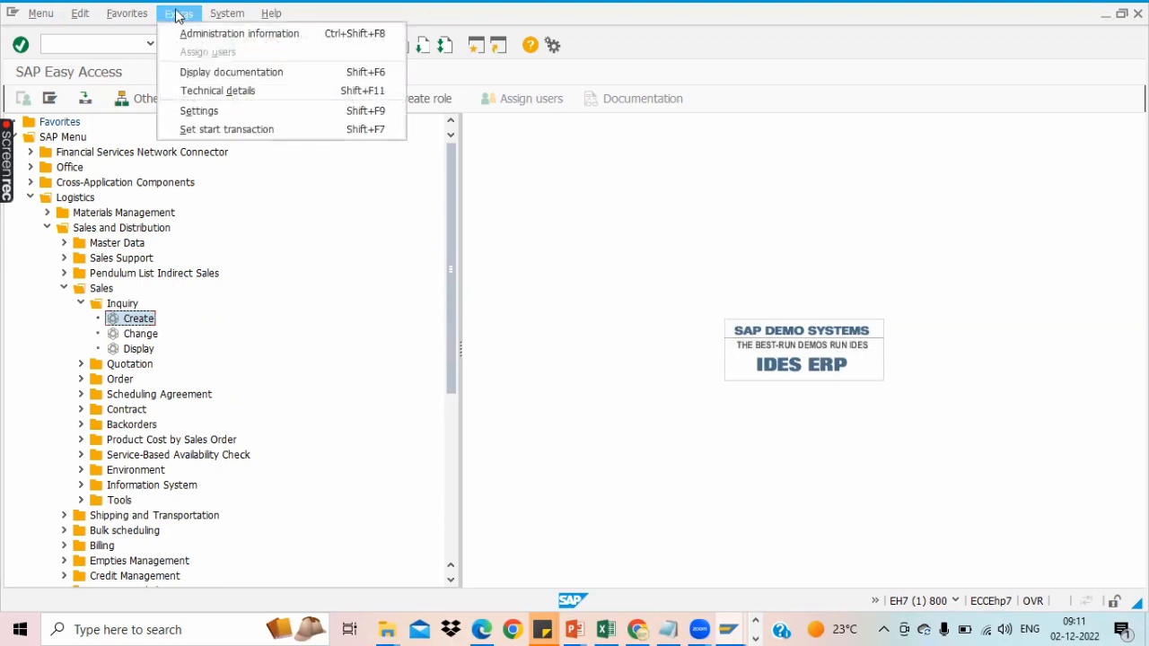
{"action": "left_click", "coordinate": [225, 92]}
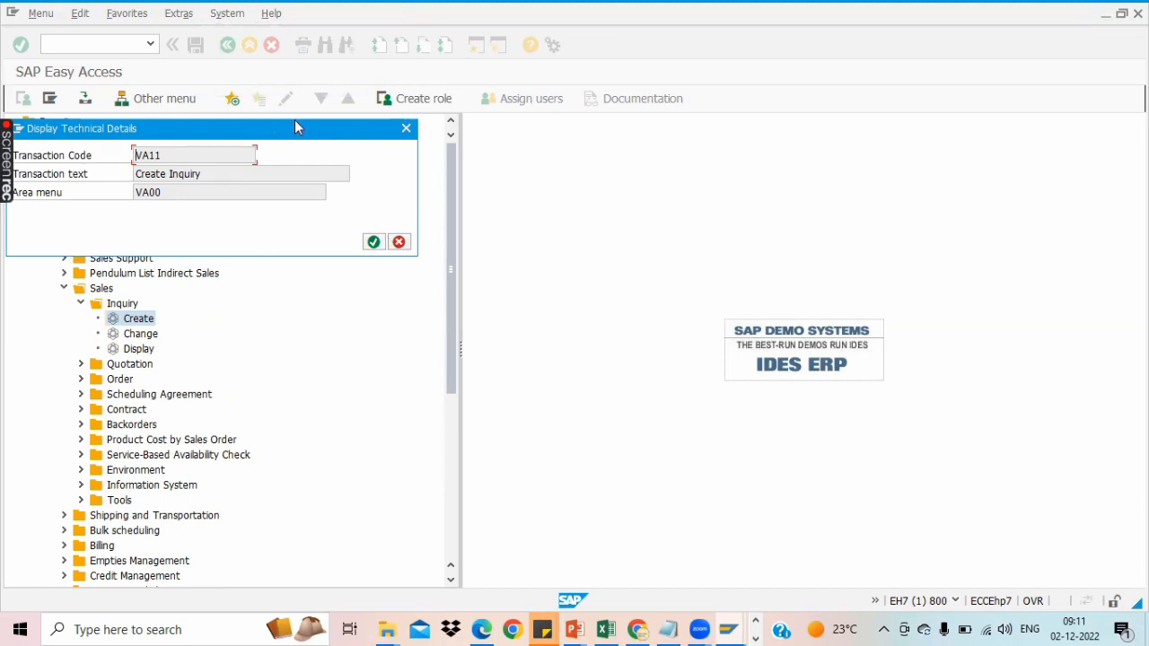
{"action": "left_click_drag", "start_coordinate": [296, 127], "coordinate": [643, 149]}
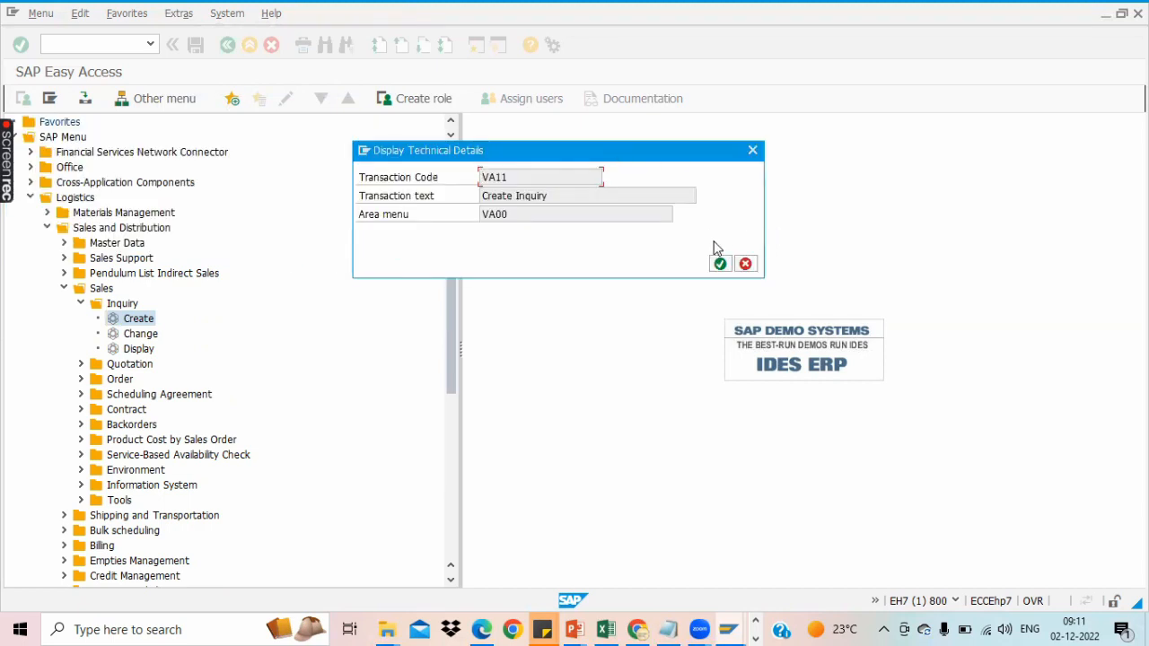
{"action": "left_click", "coordinate": [745, 264]}
Turn on the Display Technical Names option in the SAP Easy Access settings.
{"action": "left_click", "coordinate": [179, 13]}
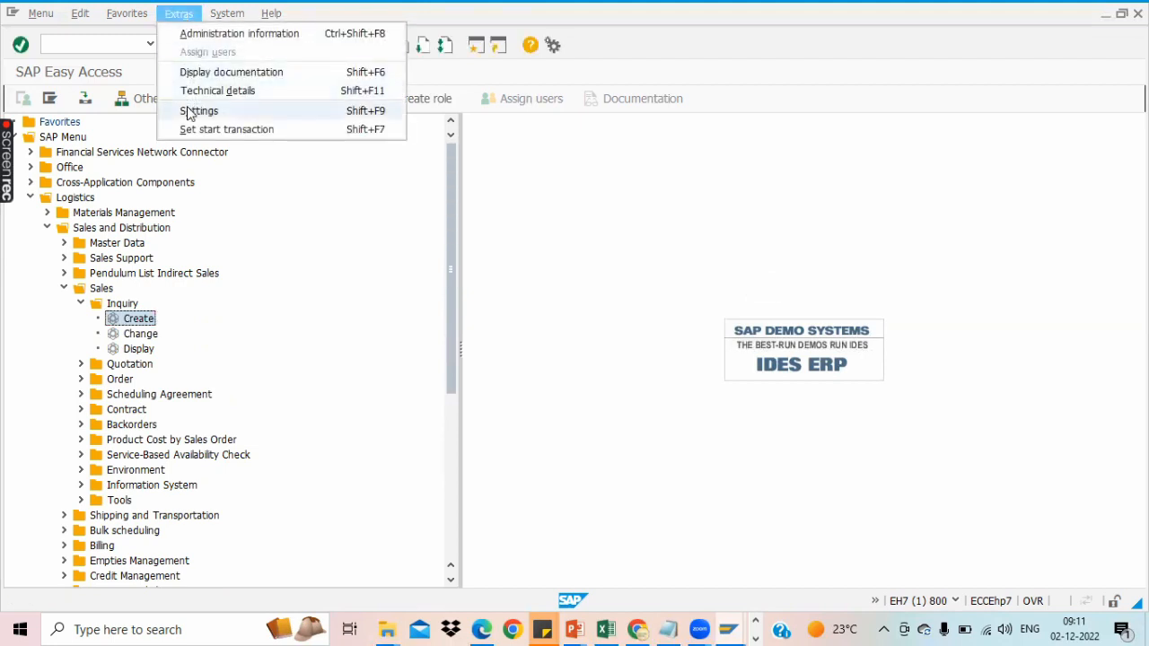
{"action": "left_click", "coordinate": [188, 111]}
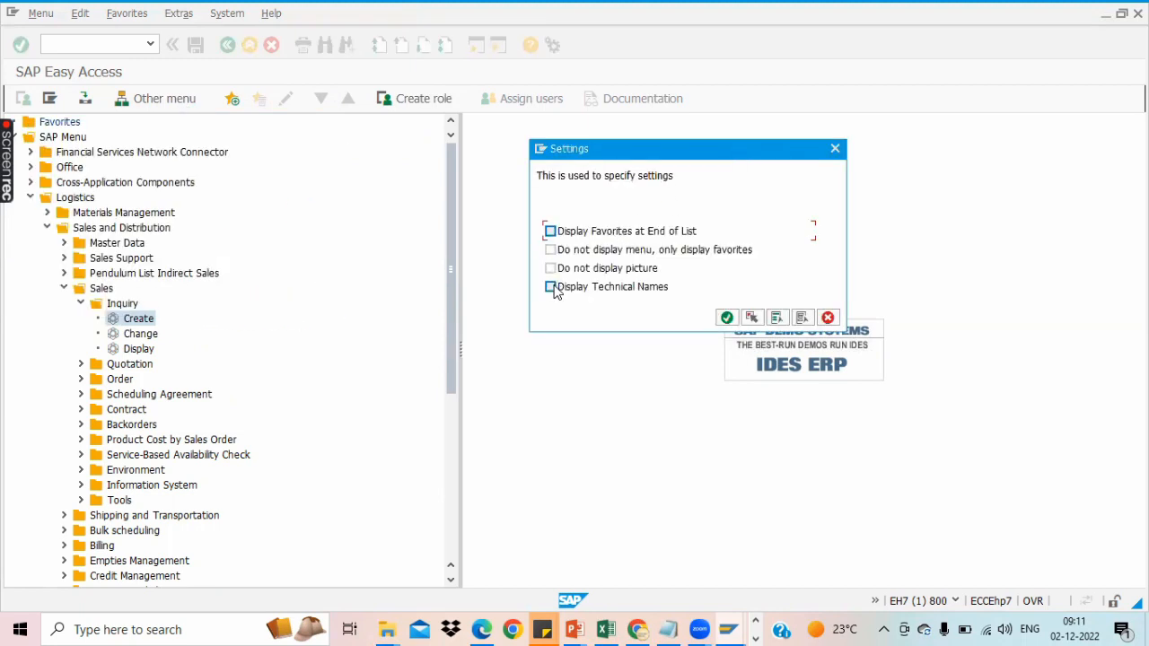
{"action": "left_click", "coordinate": [551, 287]}
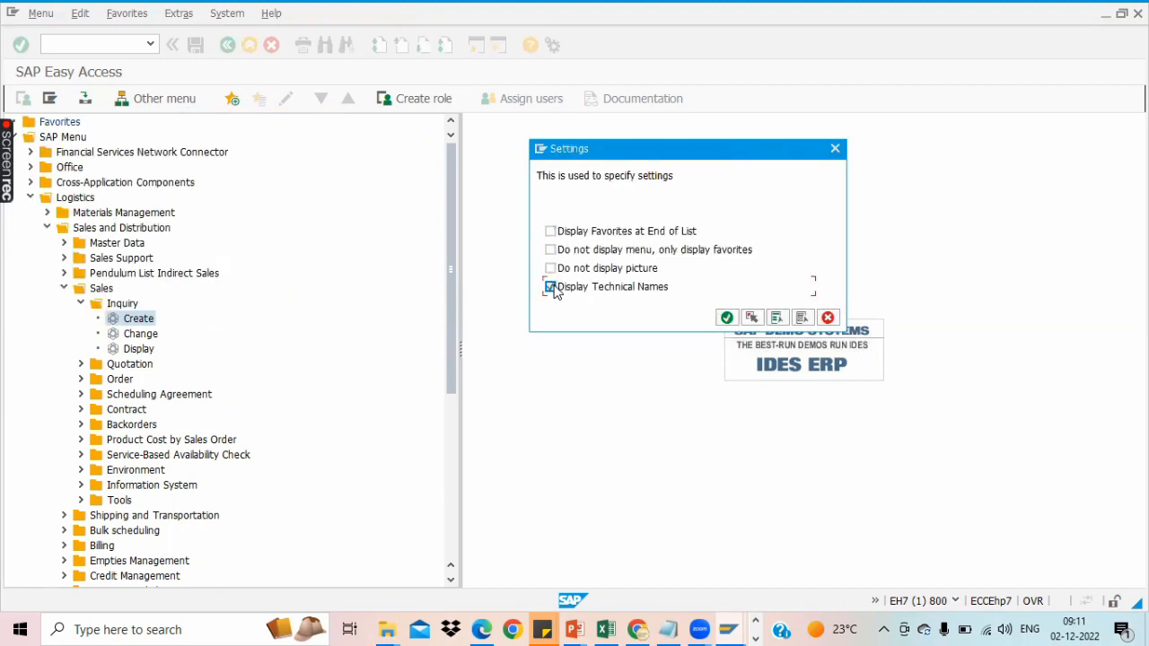
{"action": "left_click", "coordinate": [727, 318]}
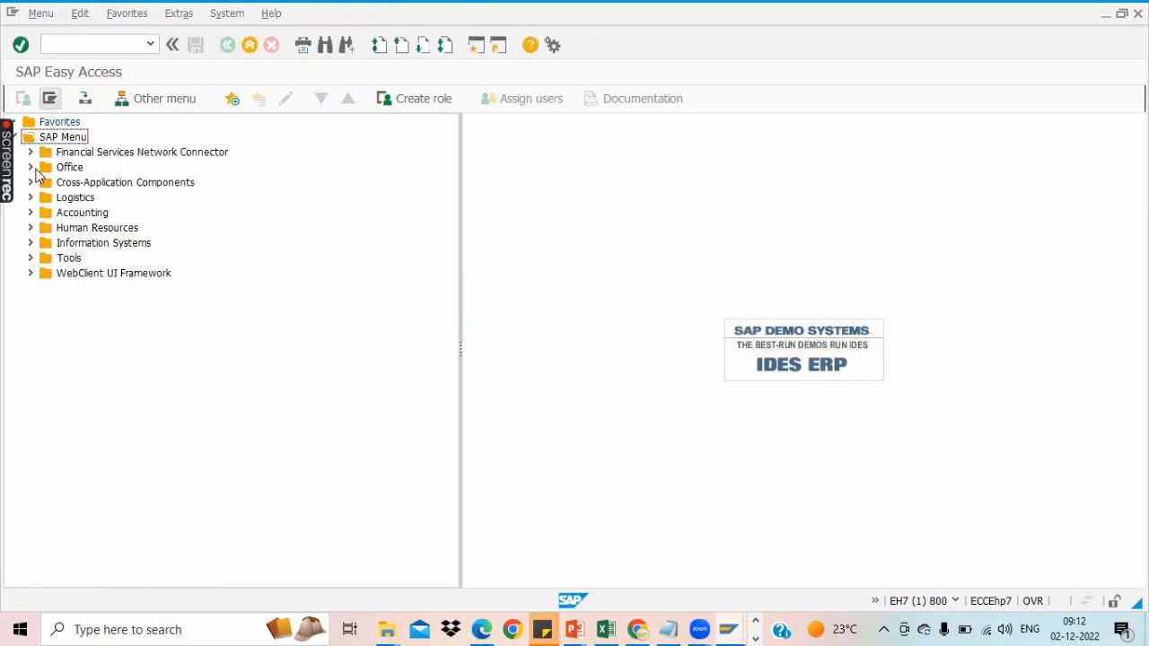
Expand Logistics, Sales and Distribution and Sales in the SAP Menu tree, and open the Inquiry and Quotation folders.
{"action": "left_click", "coordinate": [30, 198]}
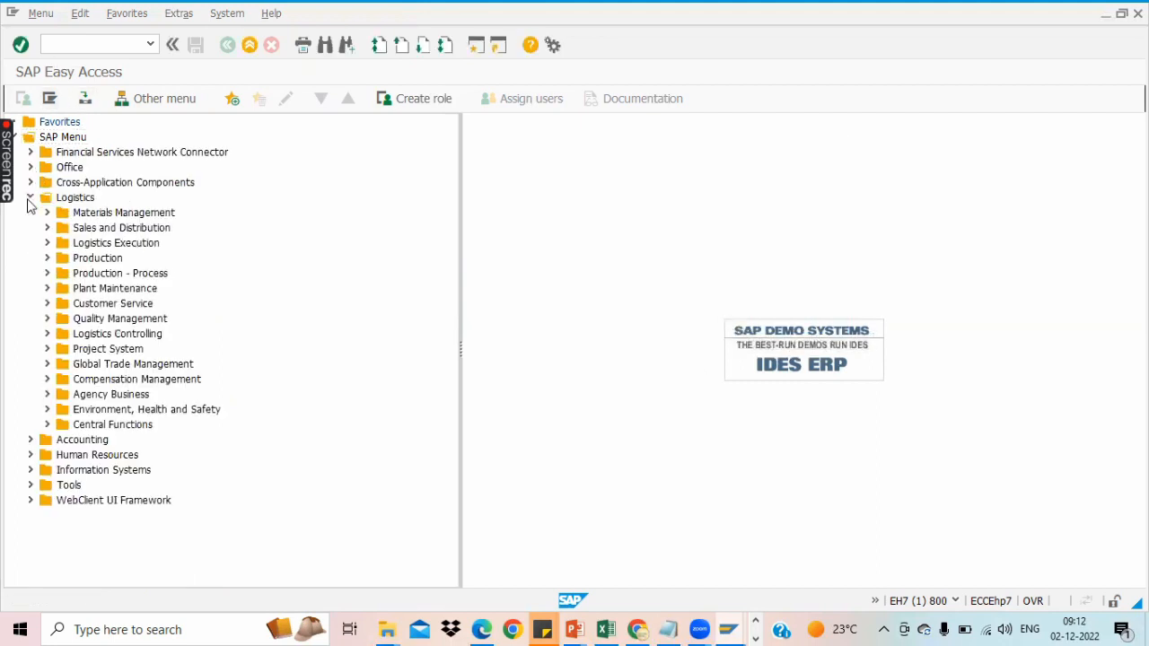
{"action": "left_click", "coordinate": [47, 244]}
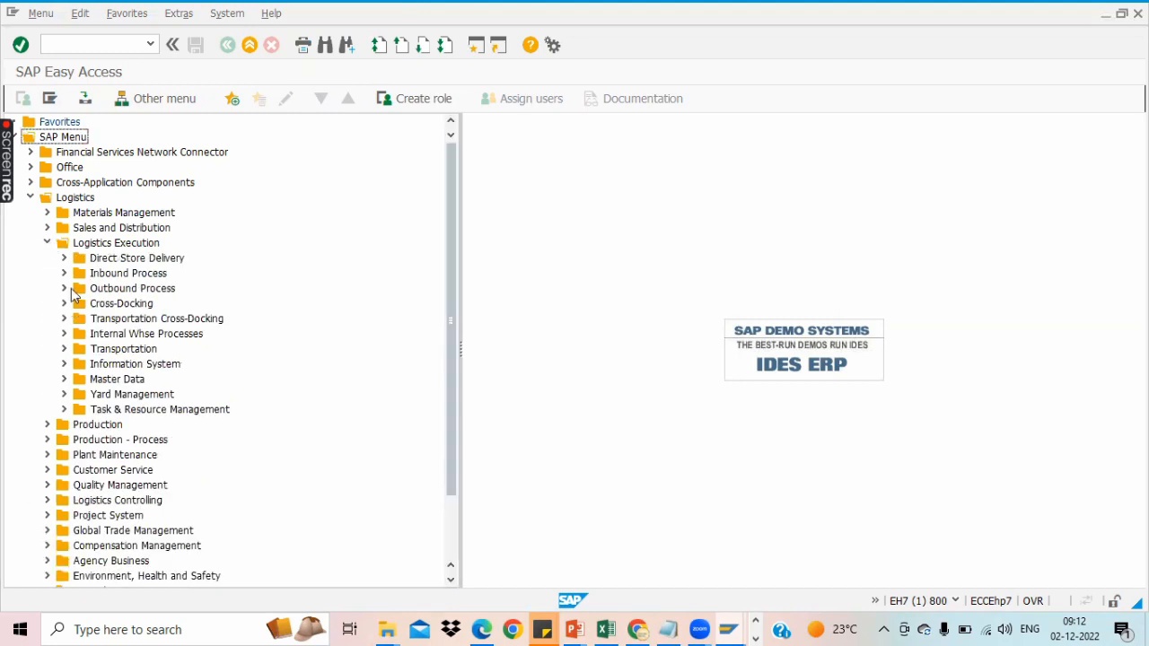
{"action": "left_click", "coordinate": [48, 242]}
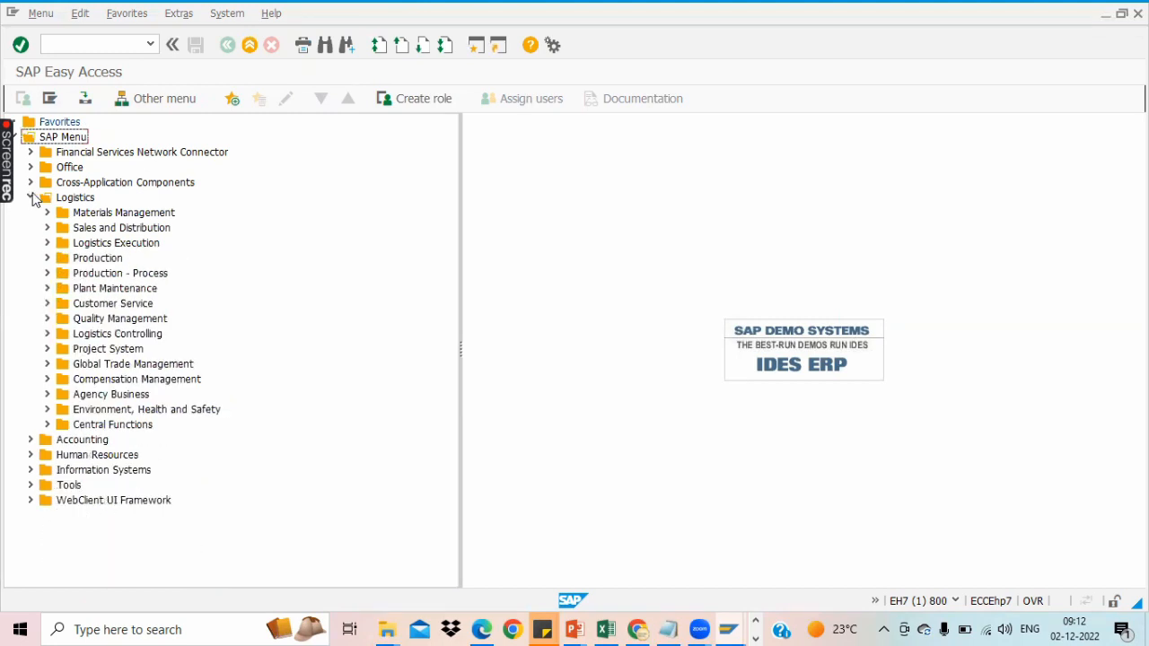
{"action": "left_click", "coordinate": [47, 228]}
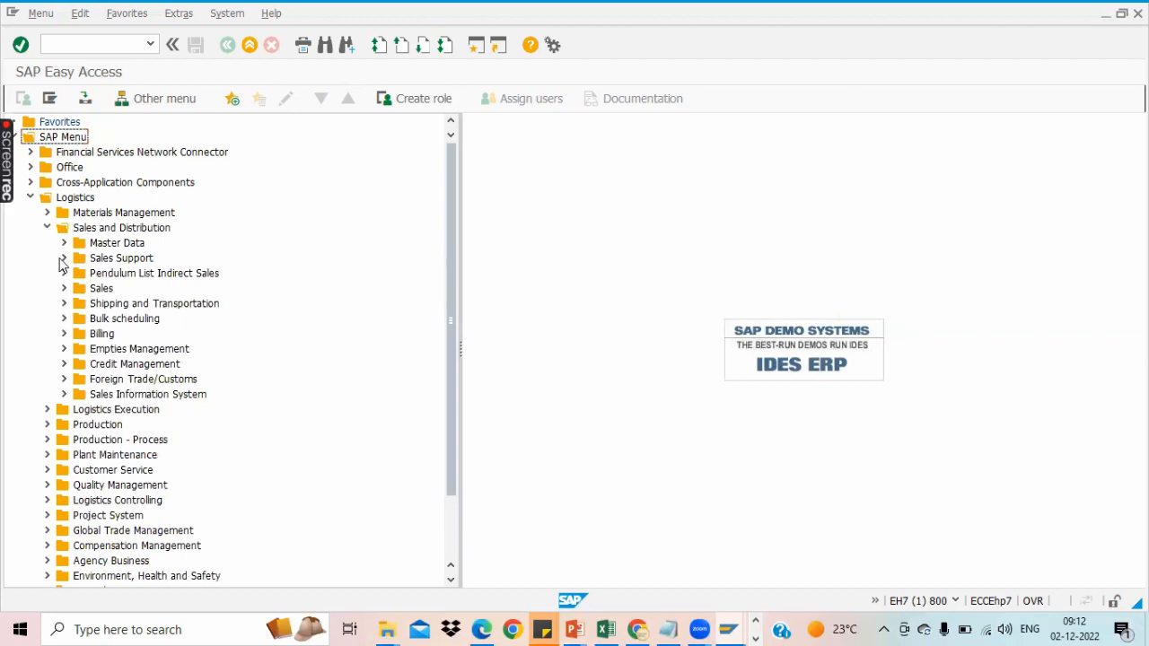
{"action": "left_click", "coordinate": [64, 289]}
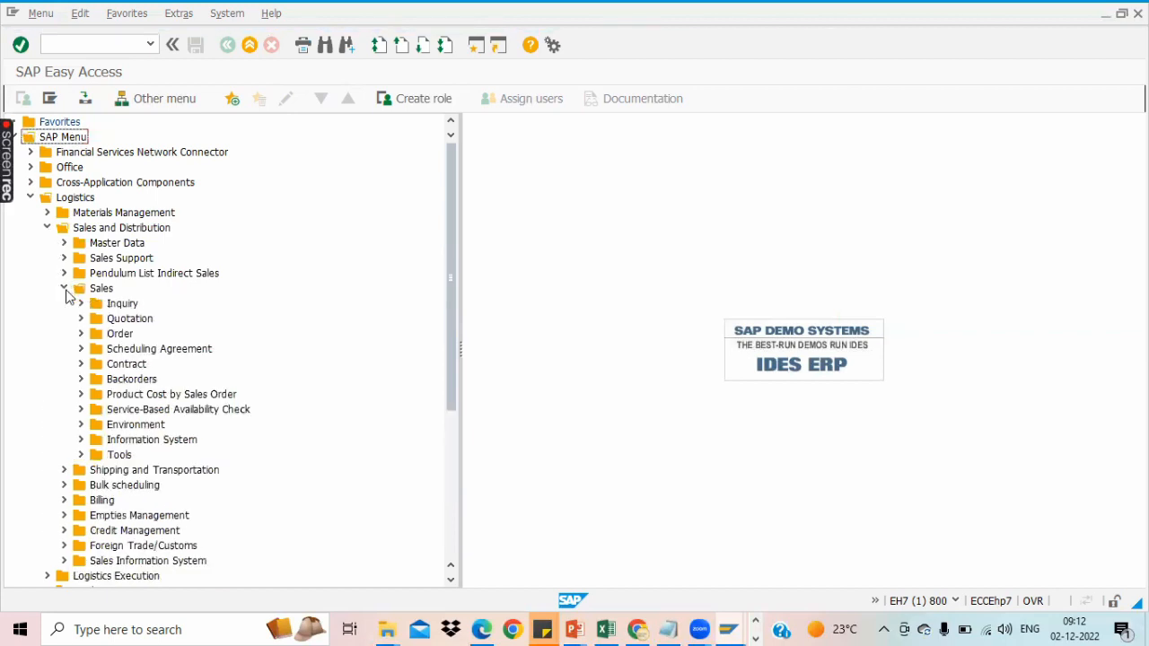
{"action": "left_click", "coordinate": [81, 304]}
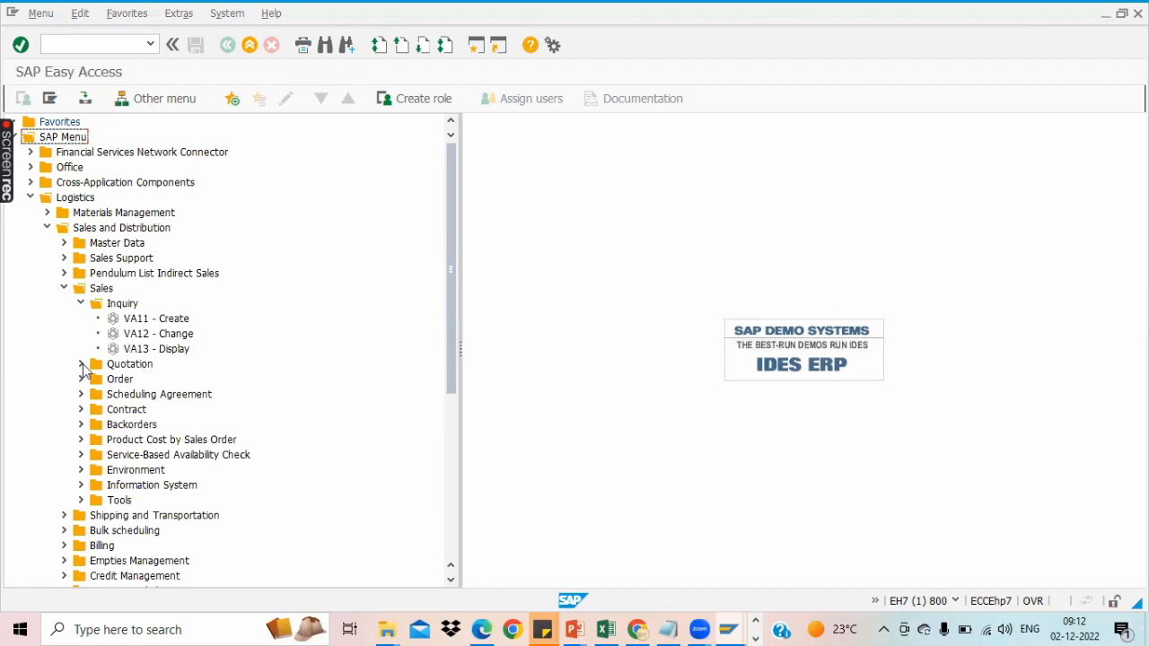
{"action": "left_click", "coordinate": [81, 364]}
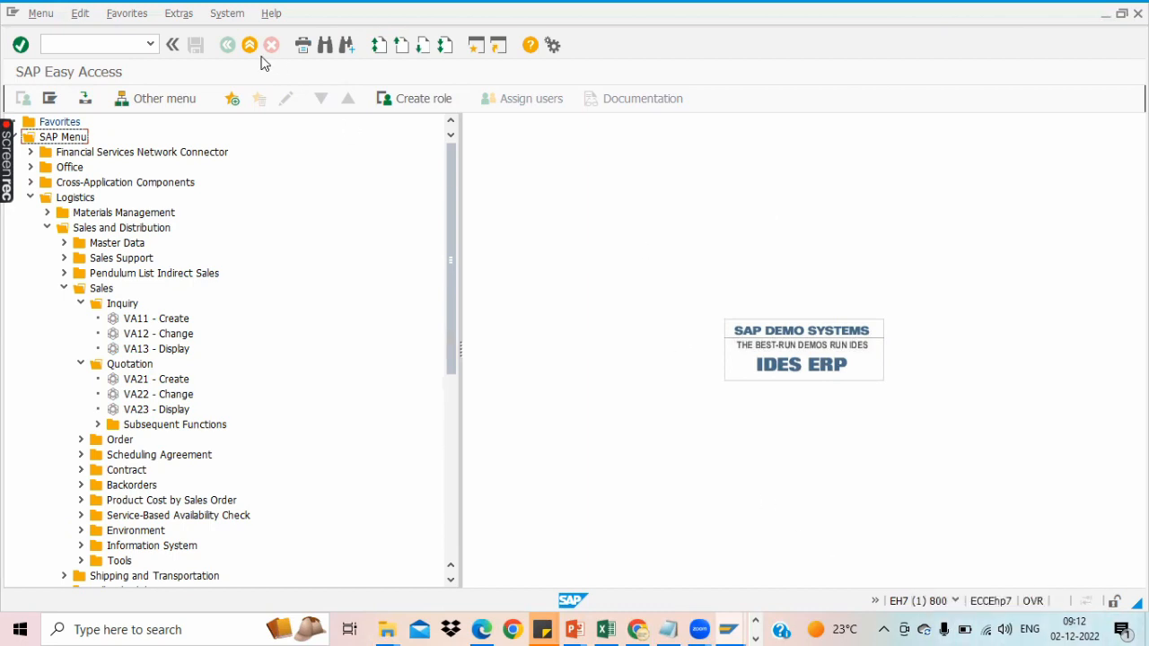
{"action": "left_click", "coordinate": [188, 17]}
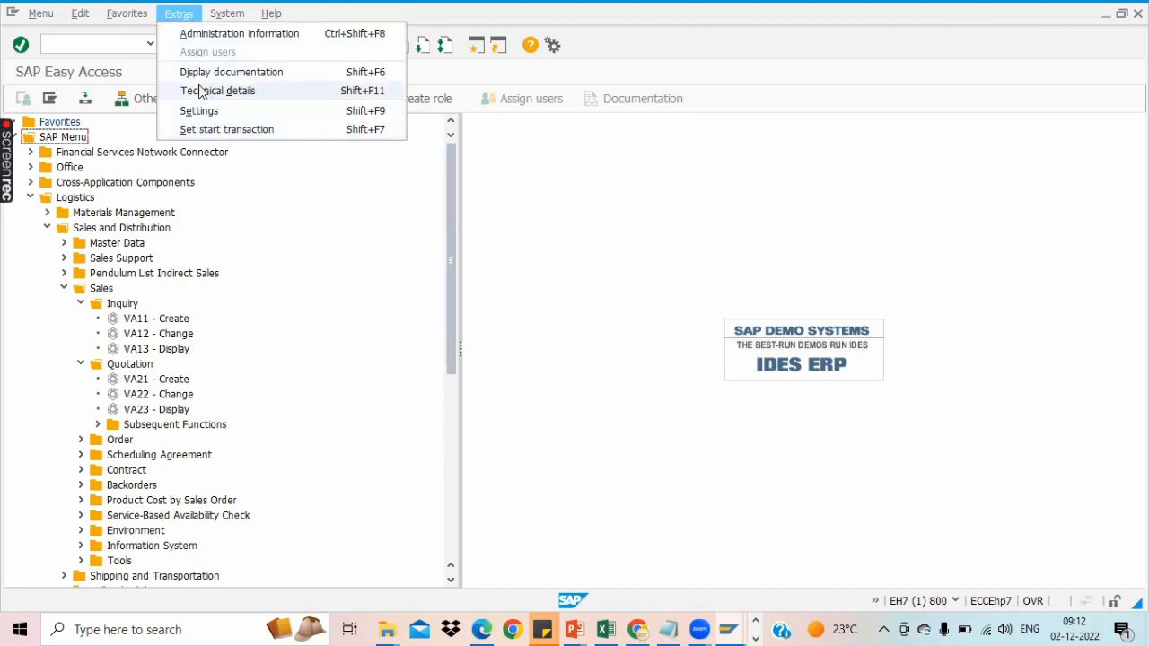
{"action": "left_click", "coordinate": [474, 245]}
{"action": "left_click", "coordinate": [222, 9]}
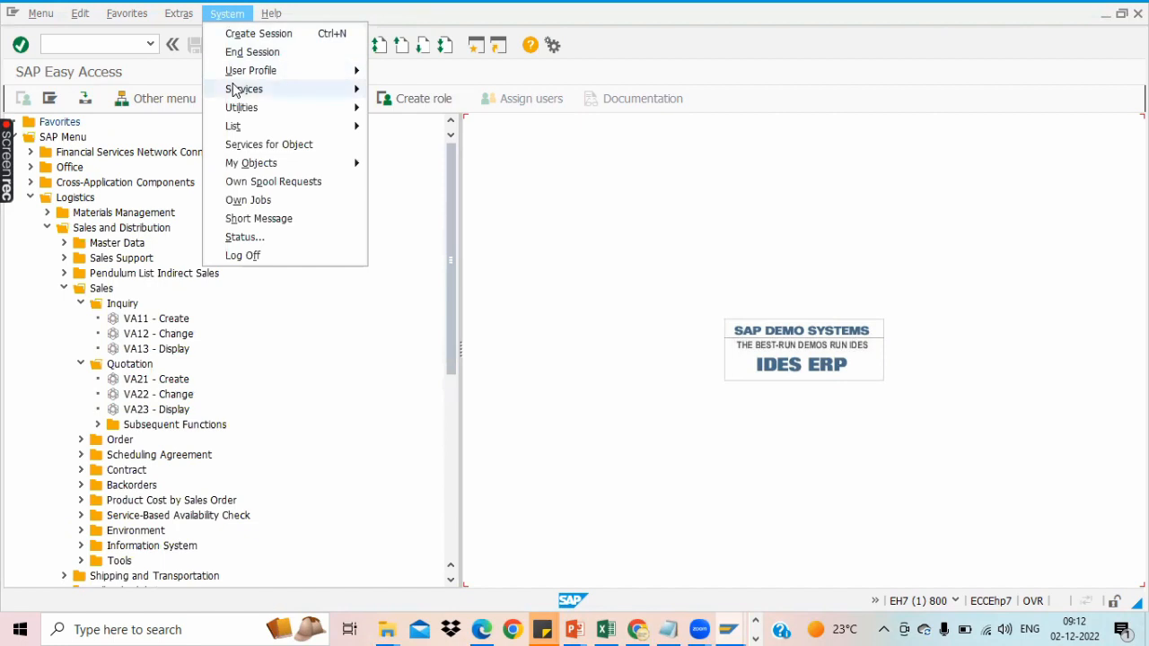
{"action": "mouse_move", "coordinate": [244, 129]}
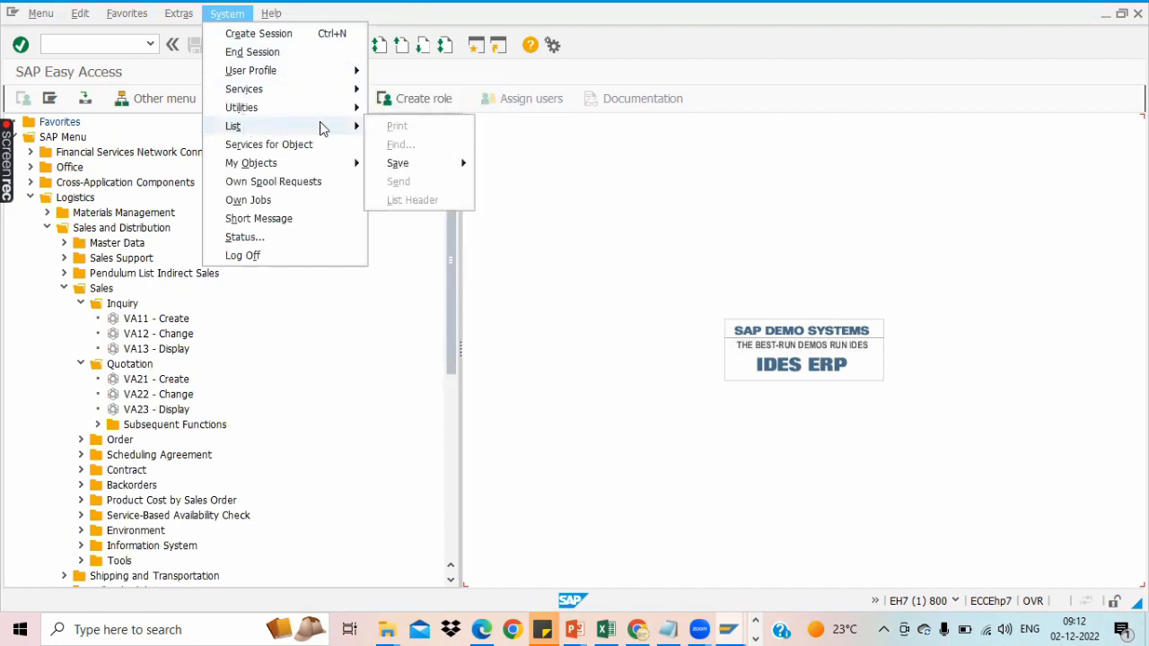
{"action": "mouse_move", "coordinate": [401, 169]}
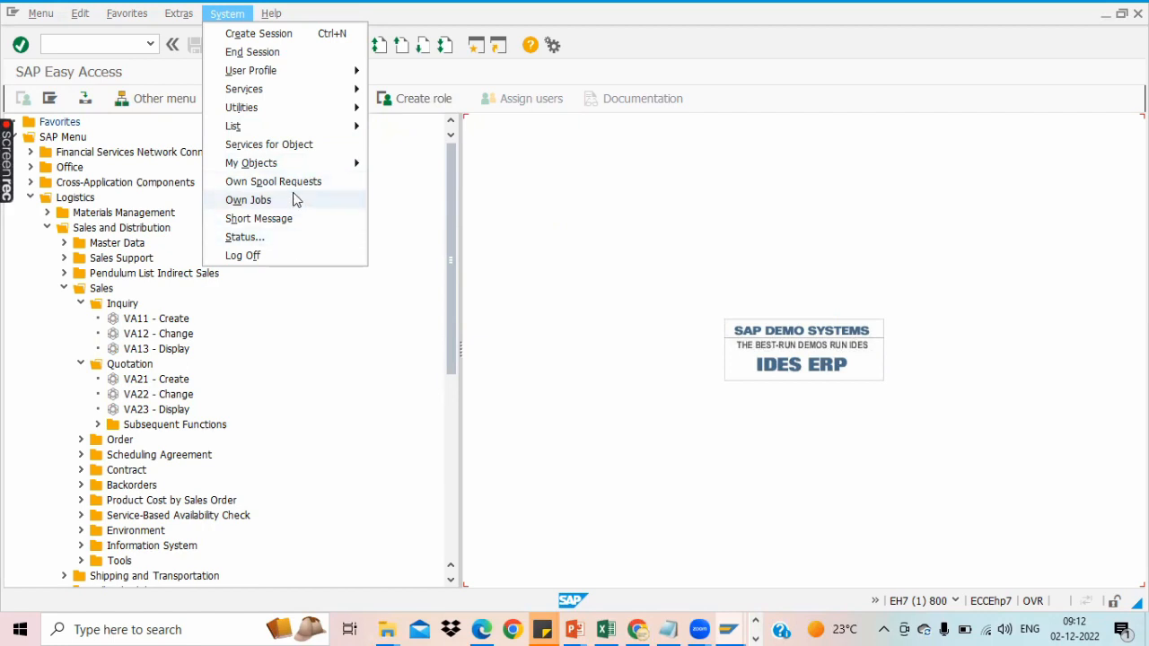
{"action": "key", "text": "Right"}
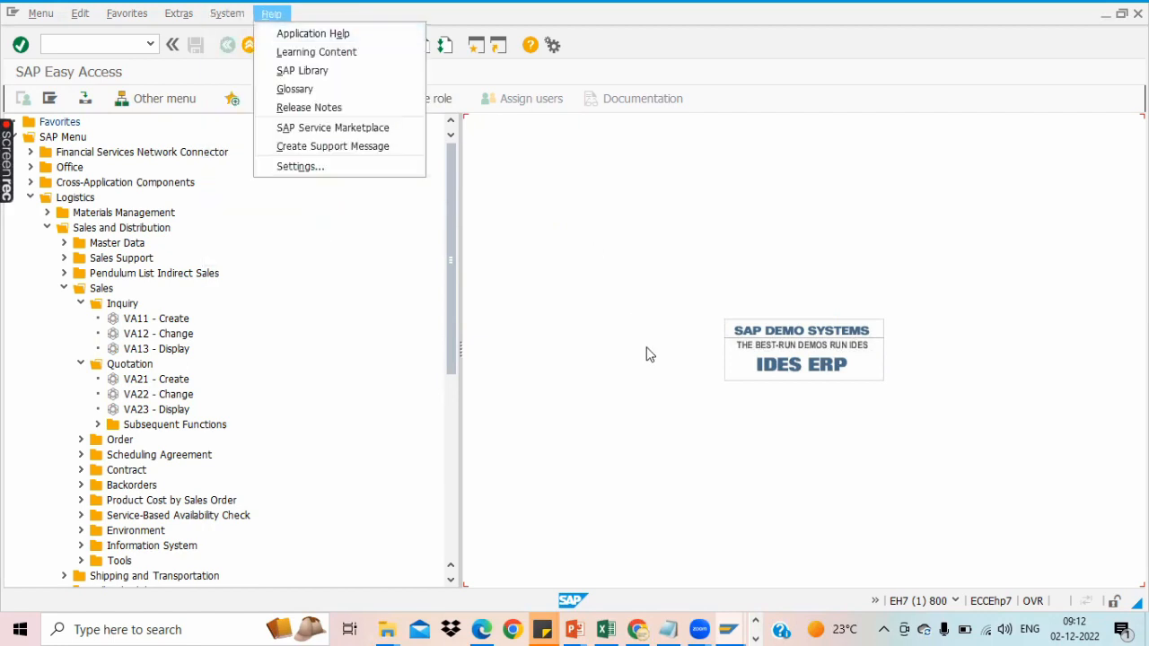
{"action": "left_click", "coordinate": [610, 249]}
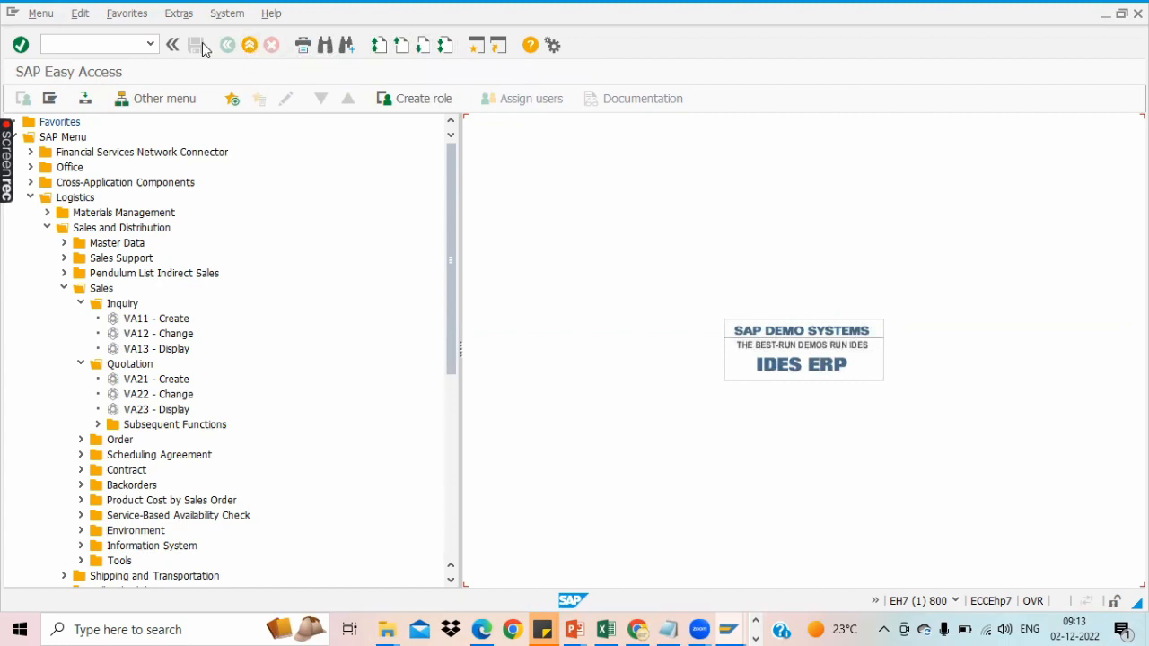
Run transaction SPRO, open the SAP Reference IMG and look through its implementation guide structure.
{"action": "left_click", "coordinate": [88, 45]}
{"action": "type", "text": "SPRO"}
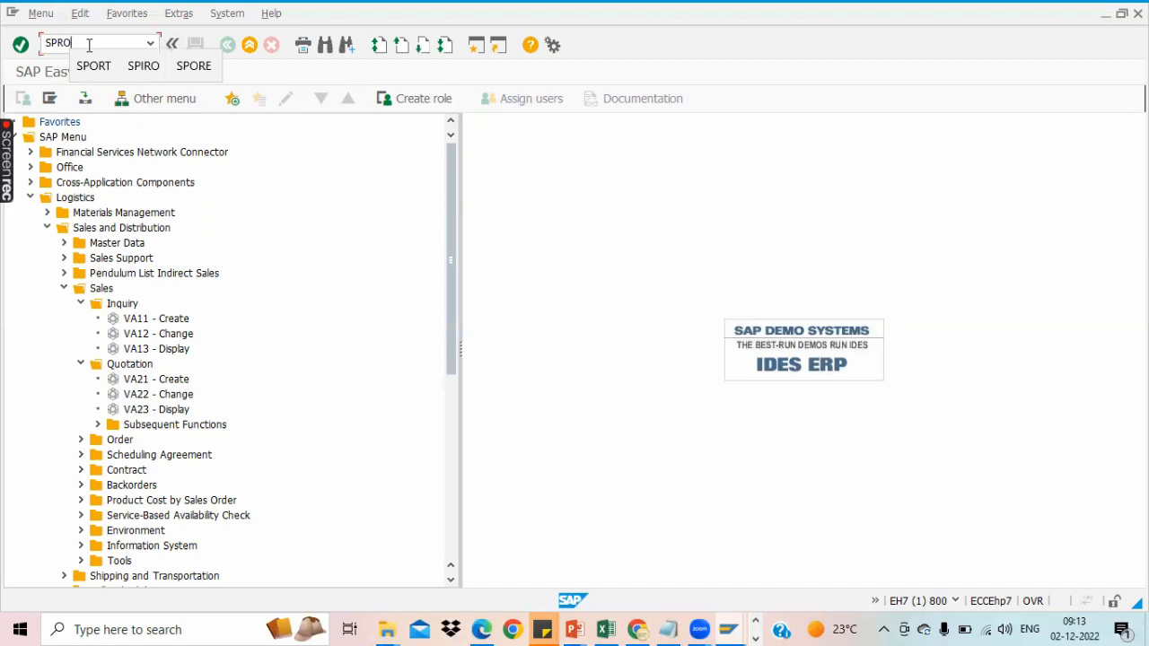
{"action": "key", "text": "Return"}
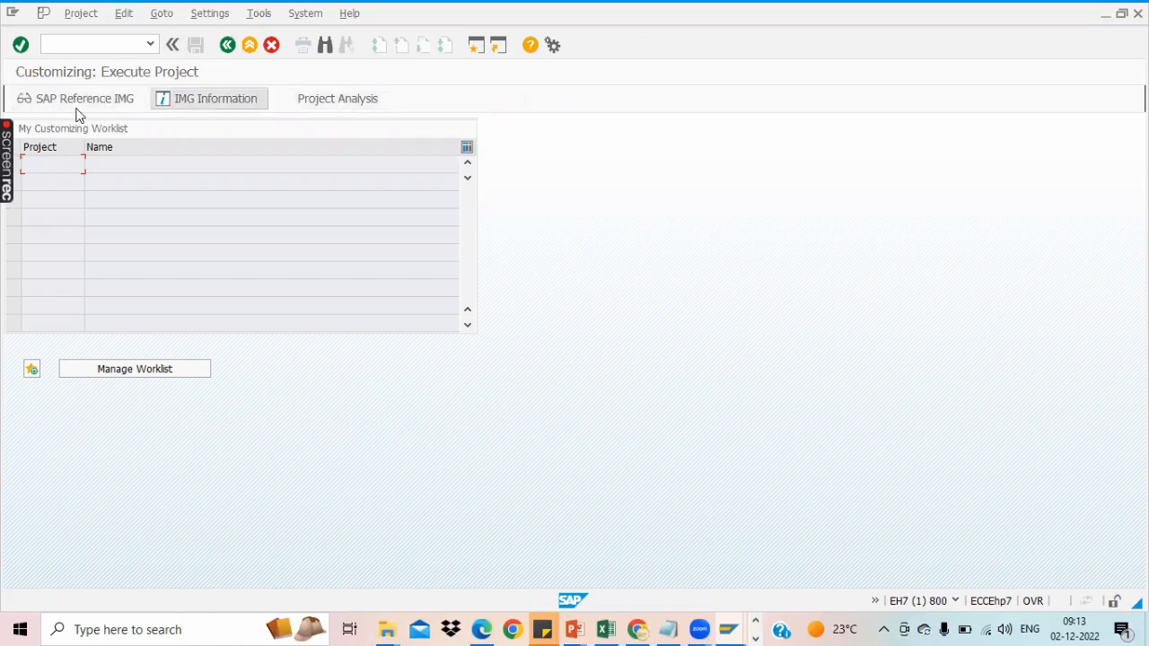
{"action": "left_click", "coordinate": [121, 101]}
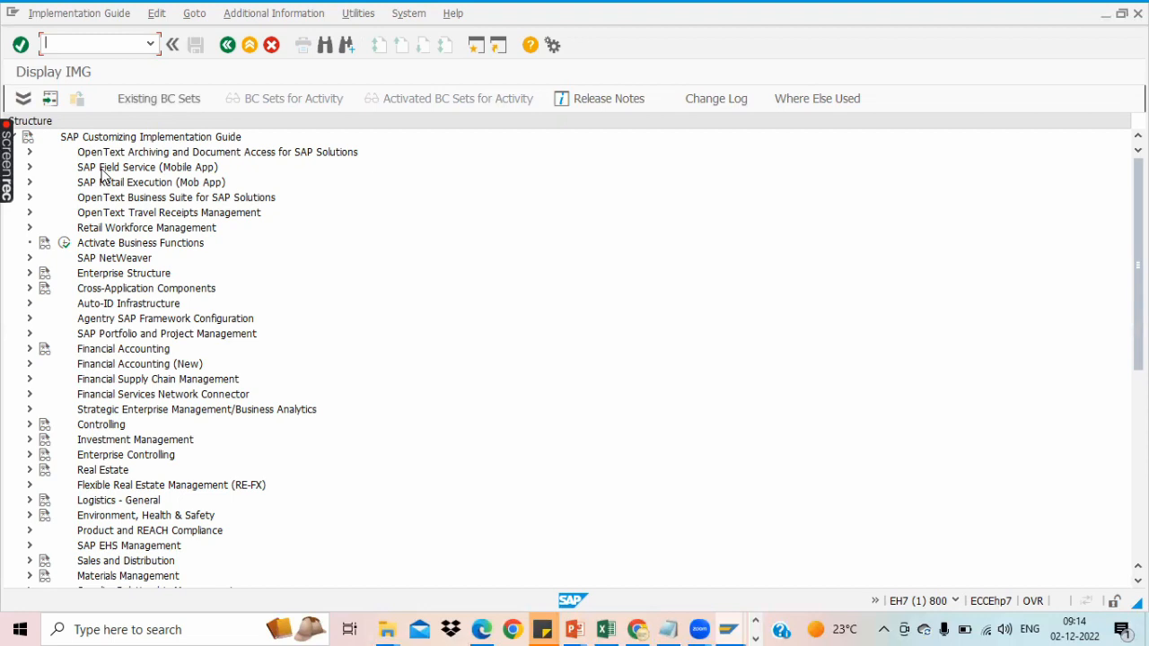
{"action": "left_click_drag", "start_coordinate": [1138, 264], "coordinate": [1138, 452]}
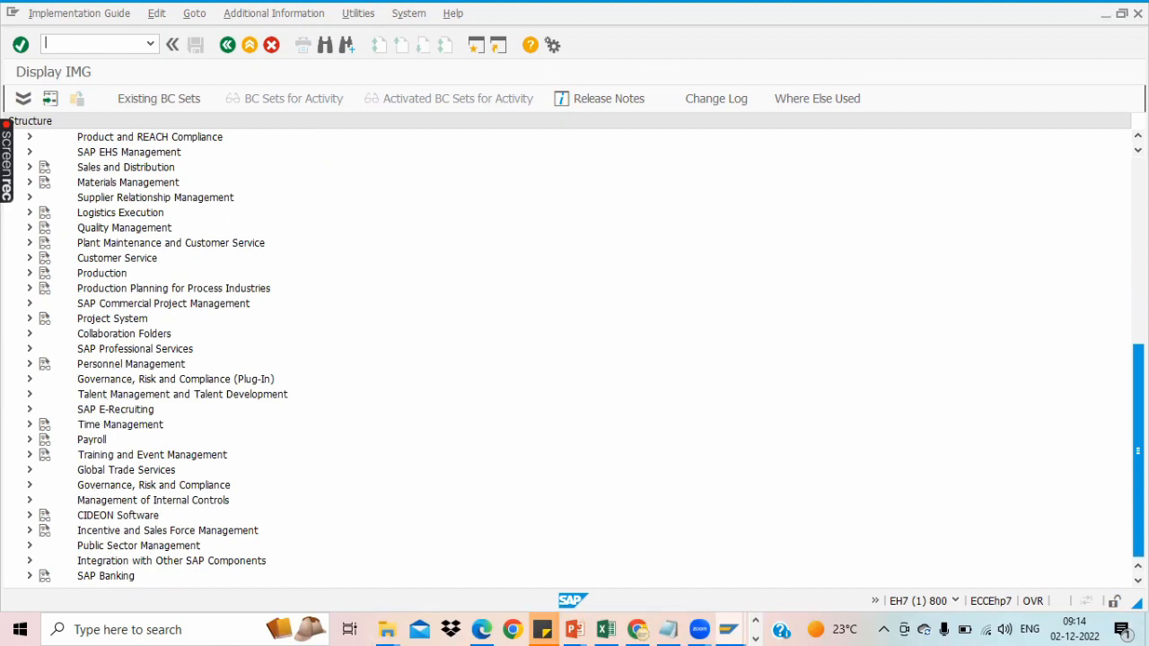
{"action": "left_click_drag", "start_coordinate": [1138, 451], "coordinate": [1138, 265]}
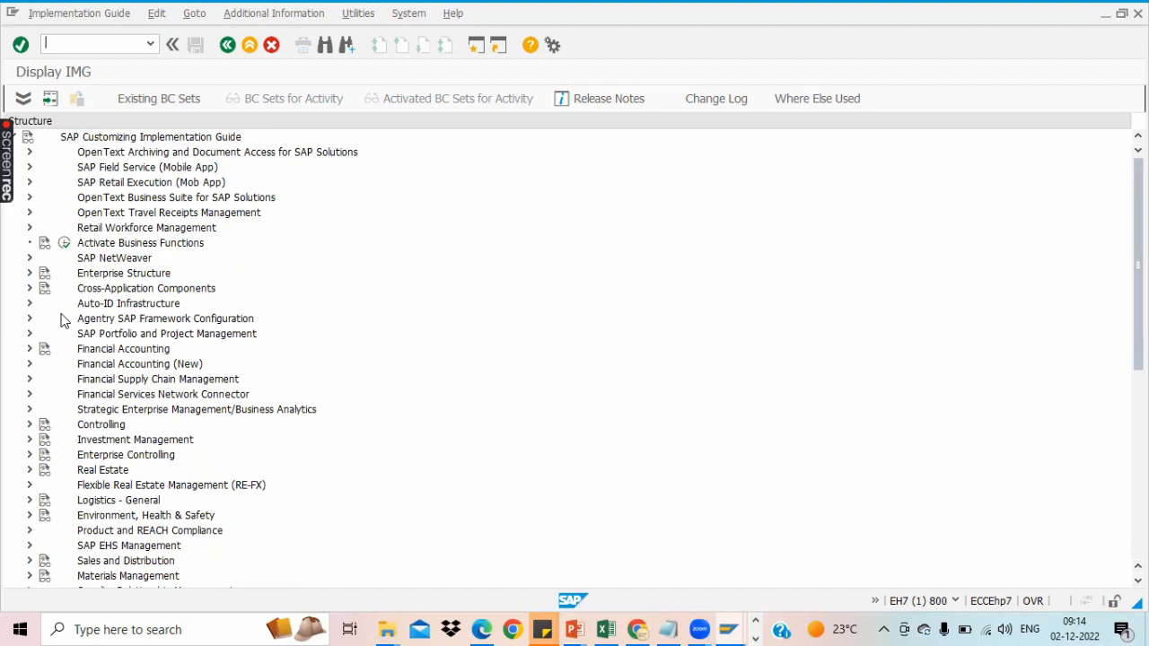
Expand Enterprise Structure, Definition and Financial Accounting in the implementation guide, and run the Define company activity.
{"action": "left_click", "coordinate": [31, 274]}
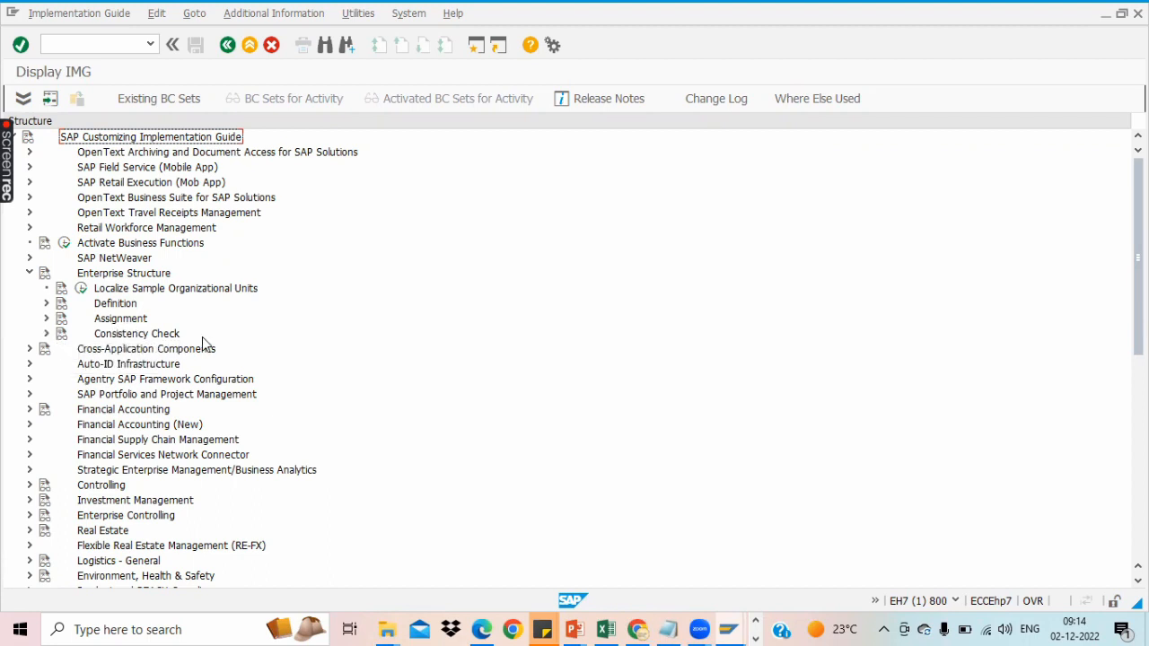
{"action": "left_click", "coordinate": [46, 306]}
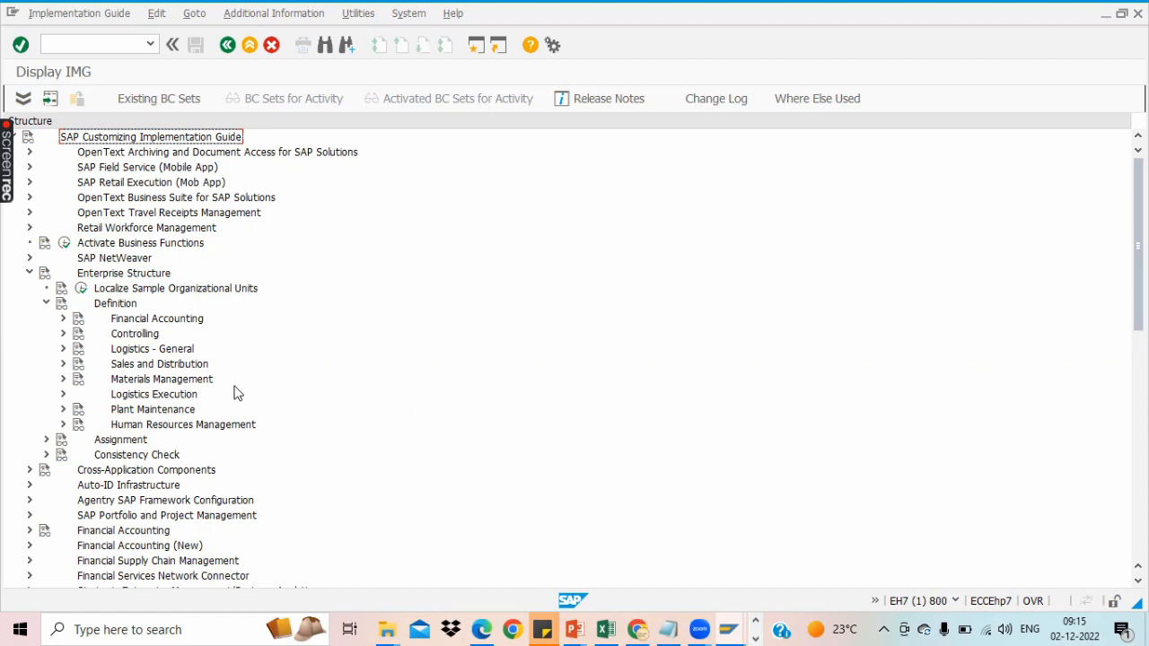
{"action": "left_click", "coordinate": [63, 319]}
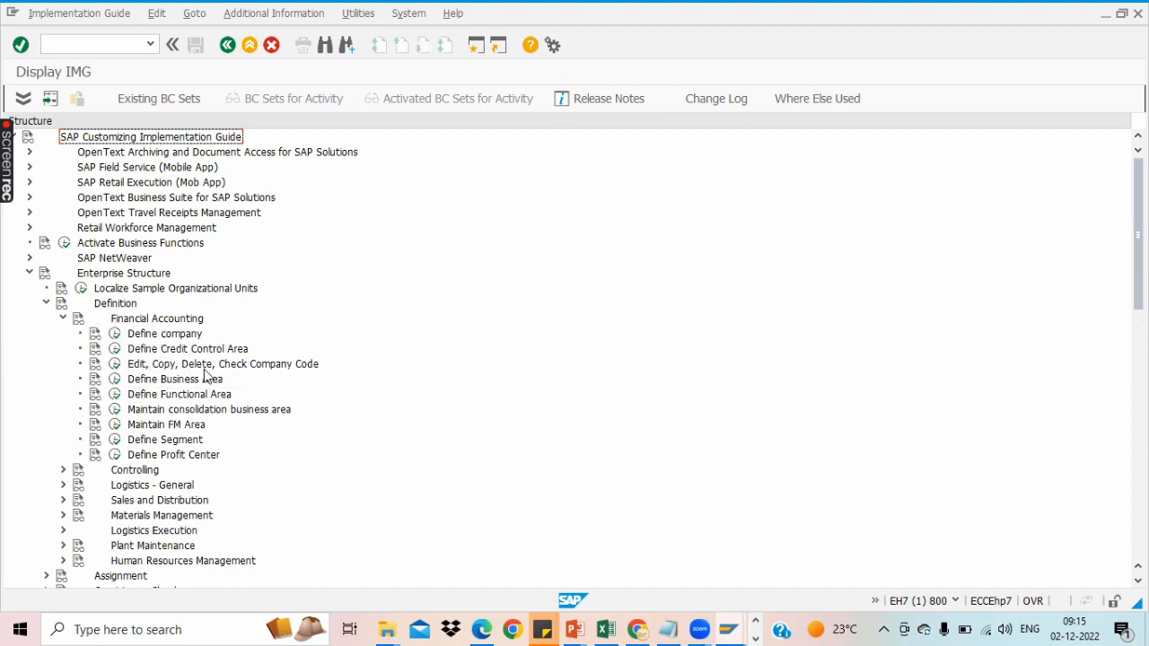
{"action": "left_click", "coordinate": [114, 334]}
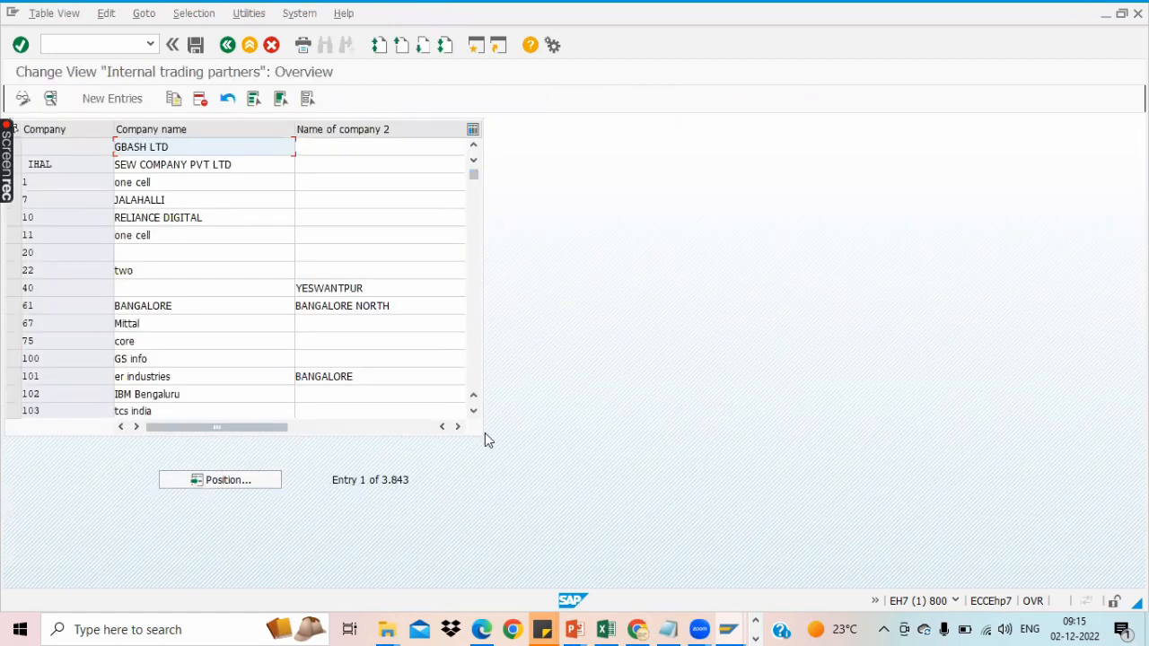
Look through the company numbers and names in the Internal trading partners overview.
{"action": "left_click", "coordinate": [473, 413]}
{"action": "left_click", "coordinate": [474, 413]}
{"action": "left_click", "coordinate": [474, 413]}
{"action": "left_click", "coordinate": [474, 413]}
{"action": "left_click", "coordinate": [474, 413]}
{"action": "left_click", "coordinate": [473, 413]}
{"action": "left_click", "coordinate": [474, 413]}
{"action": "left_click", "coordinate": [474, 413]}
{"action": "left_click", "coordinate": [474, 413]}
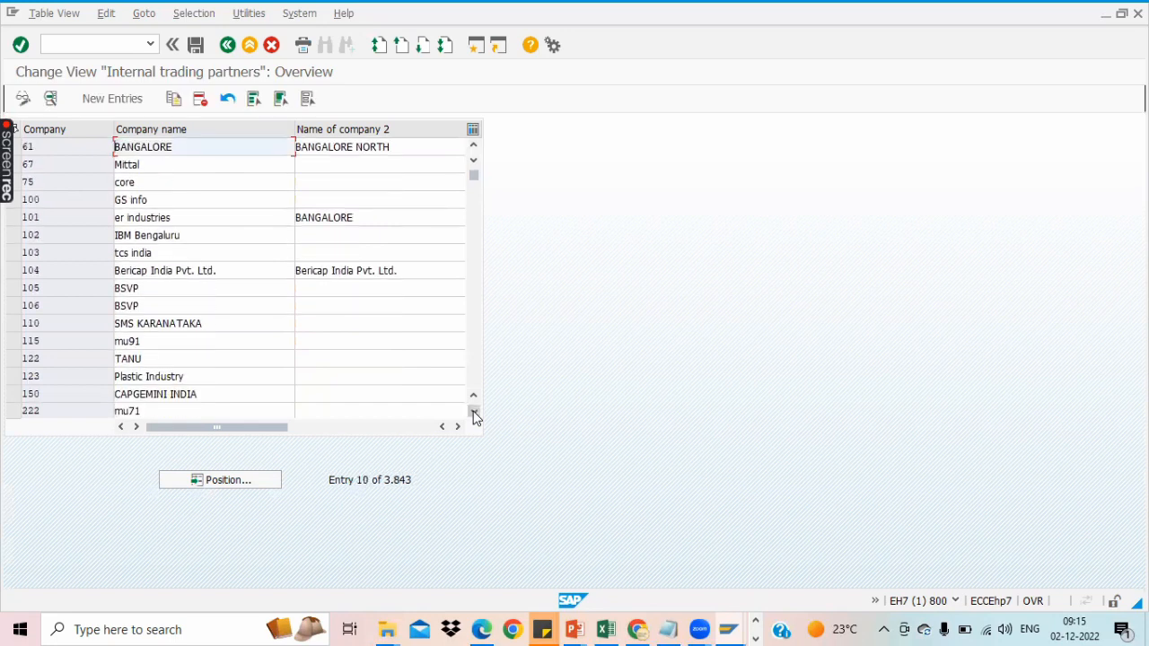
{"action": "left_click", "coordinate": [474, 413]}
{"action": "mouse_move", "coordinate": [474, 180]}
{"action": "left_mouse_down"}
{"action": "mouse_move", "coordinate": [475, 232]}
{"action": "mouse_move", "coordinate": [474, 184]}
{"action": "left_mouse_up"}
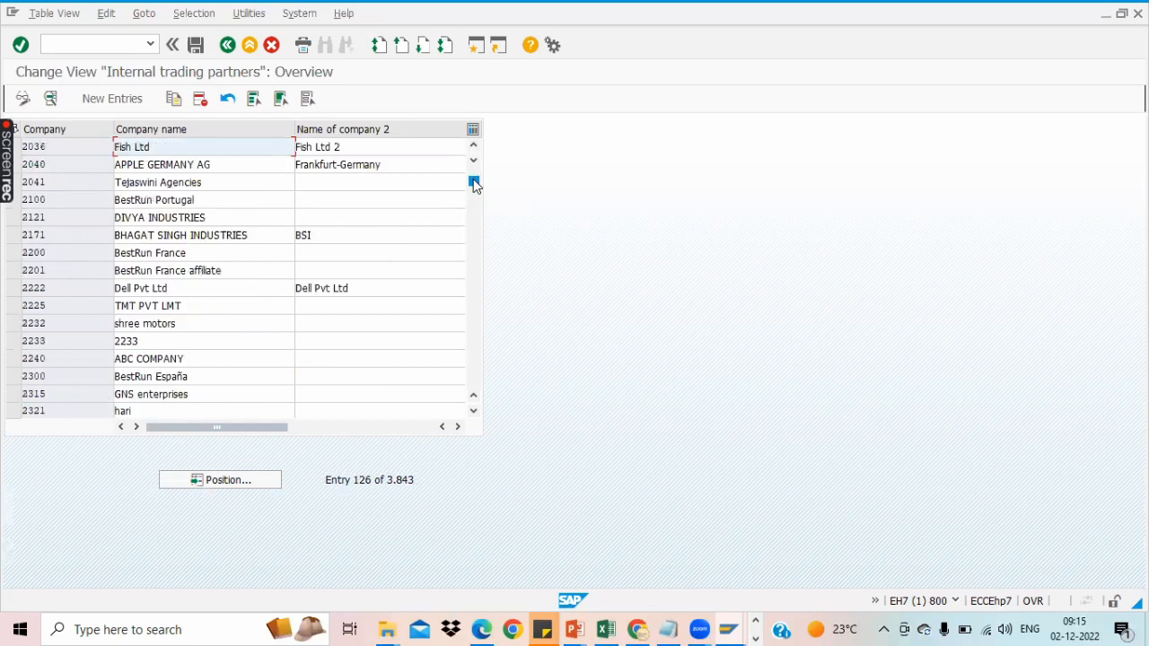
{"action": "left_click", "coordinate": [474, 412]}
{"action": "left_click", "coordinate": [474, 411]}
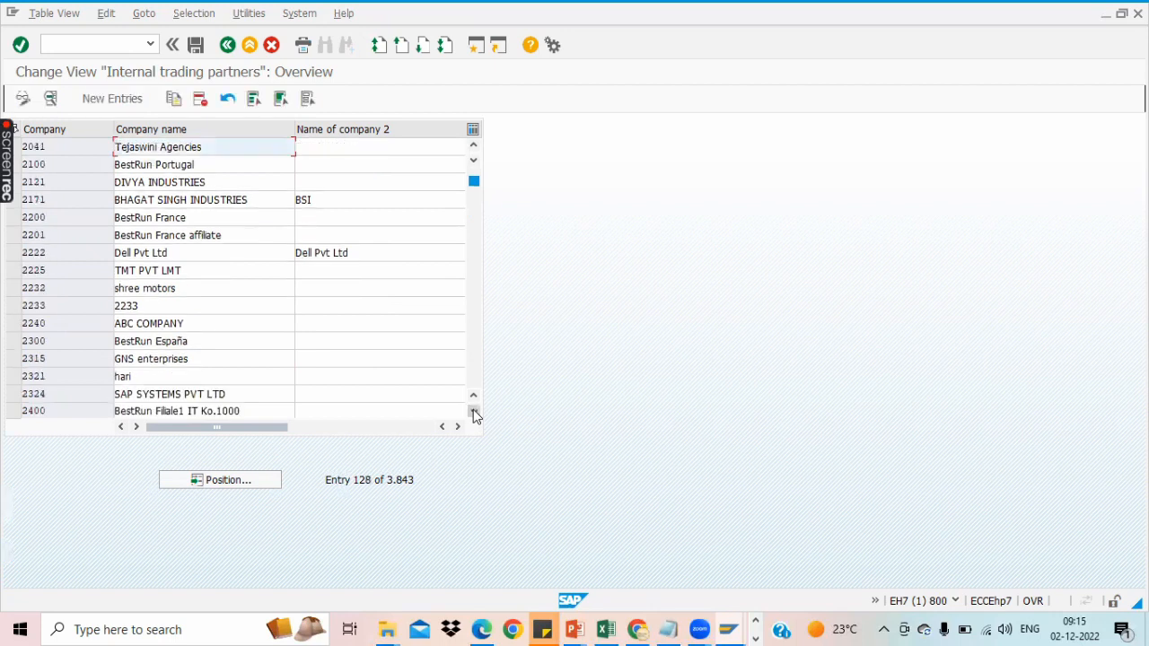
{"action": "left_click", "coordinate": [474, 411]}
{"action": "left_click", "coordinate": [474, 411]}
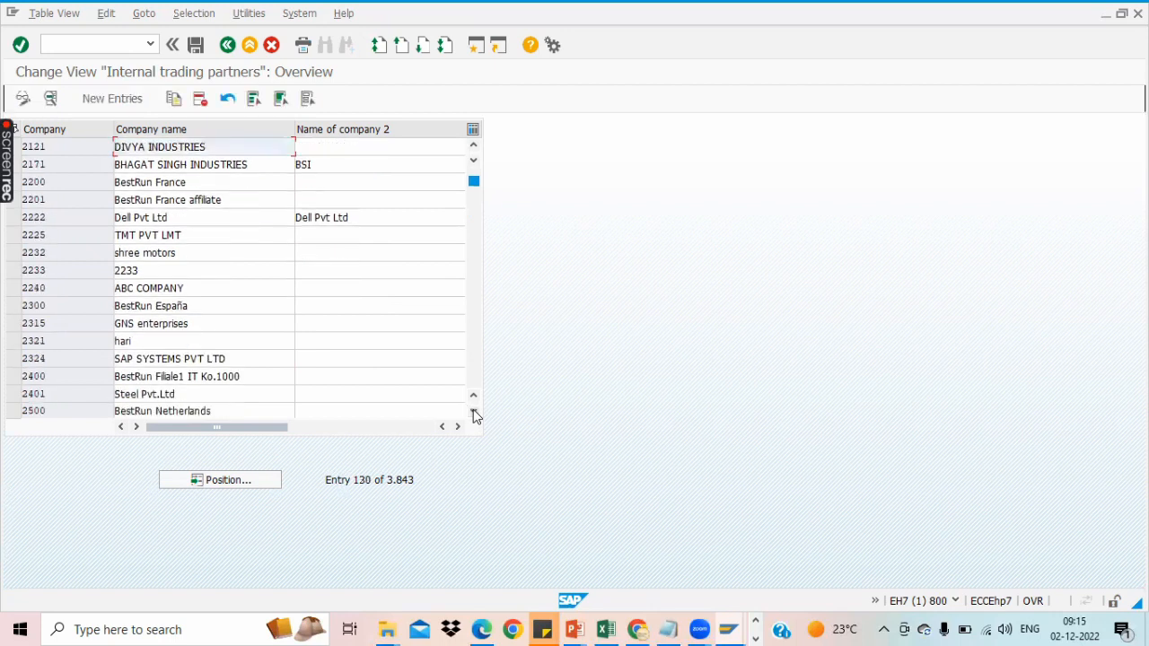
{"action": "left_click", "coordinate": [474, 411]}
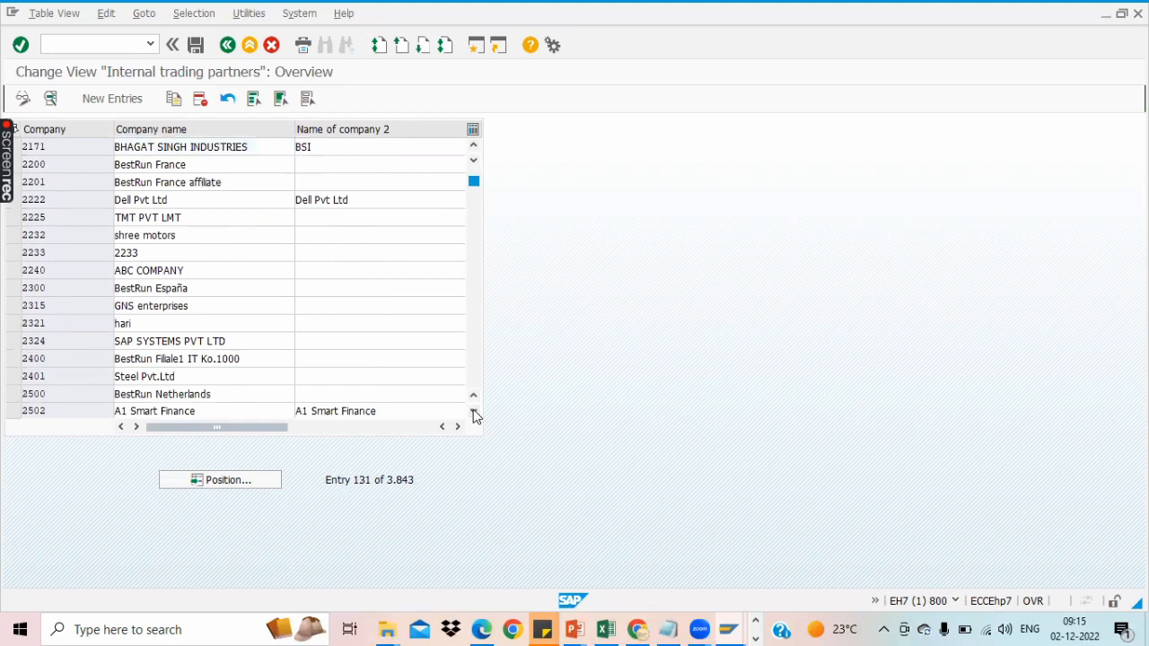
{"action": "left_click", "coordinate": [474, 411]}
{"action": "left_click", "coordinate": [474, 411]}
{"action": "left_click", "coordinate": [474, 411]}
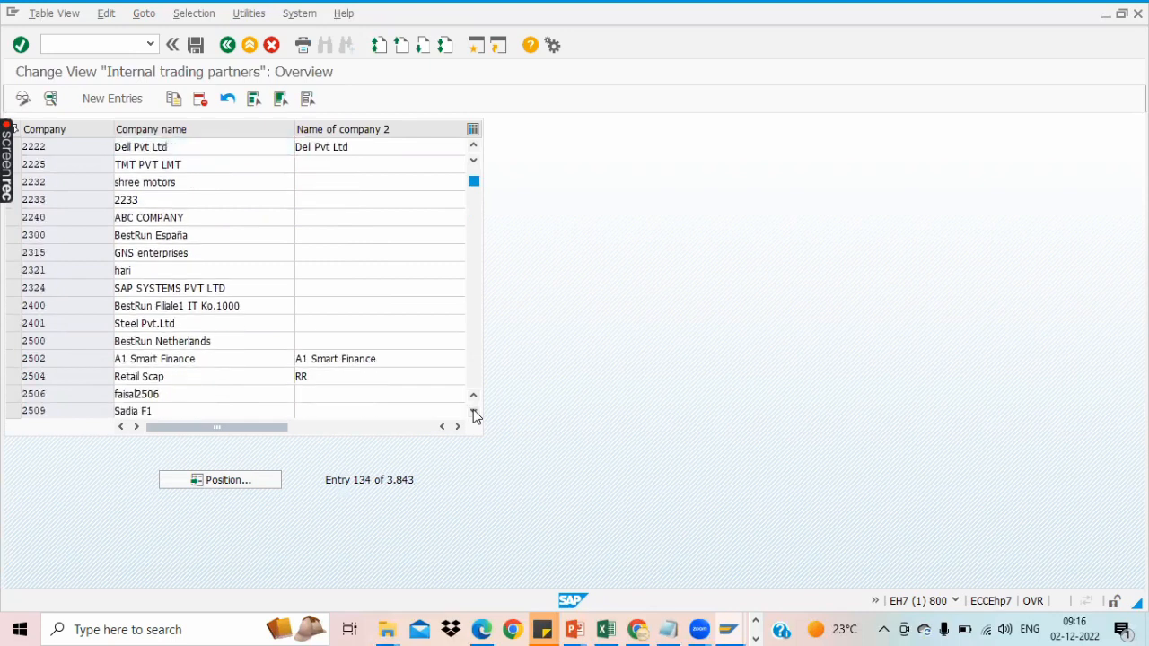
{"action": "left_click", "coordinate": [474, 411]}
{"action": "left_click", "coordinate": [474, 411]}
{"action": "left_click", "coordinate": [474, 411]}
{"action": "left_click", "coordinate": [474, 411]}
{"action": "left_click", "coordinate": [474, 411]}
{"action": "left_click", "coordinate": [474, 411]}
{"action": "left_click", "coordinate": [474, 411]}
{"action": "left_click", "coordinate": [474, 411]}
{"action": "left_click", "coordinate": [474, 411]}
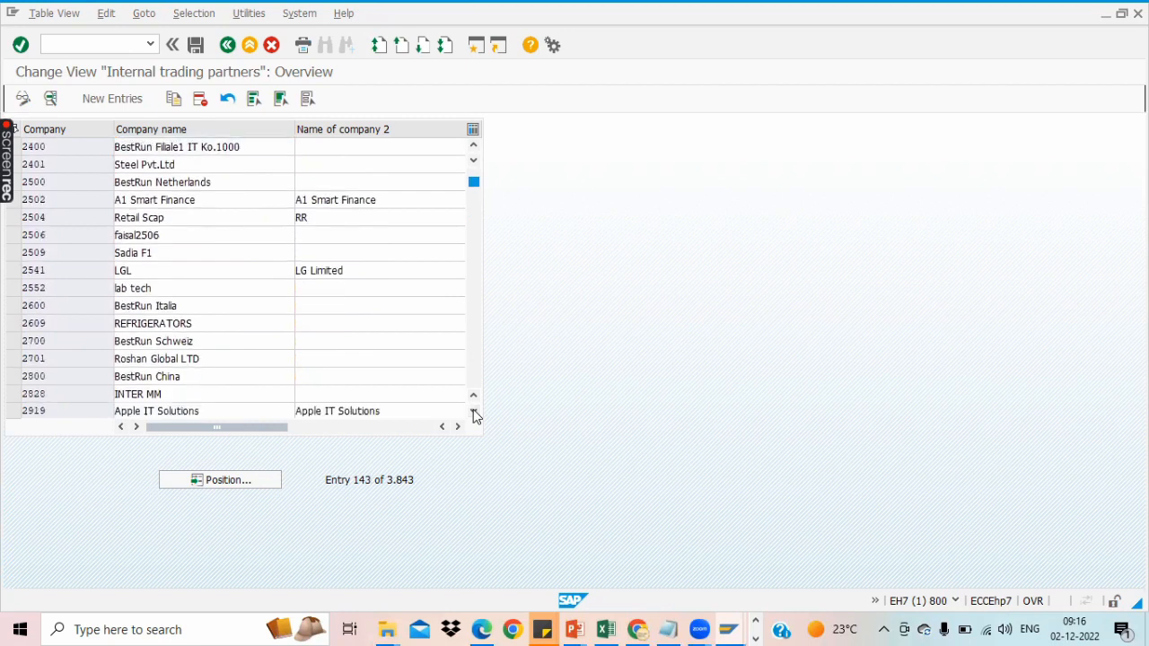
{"action": "left_click", "coordinate": [474, 411]}
{"action": "left_click", "coordinate": [474, 411]}
{"action": "left_click", "coordinate": [473, 411]}
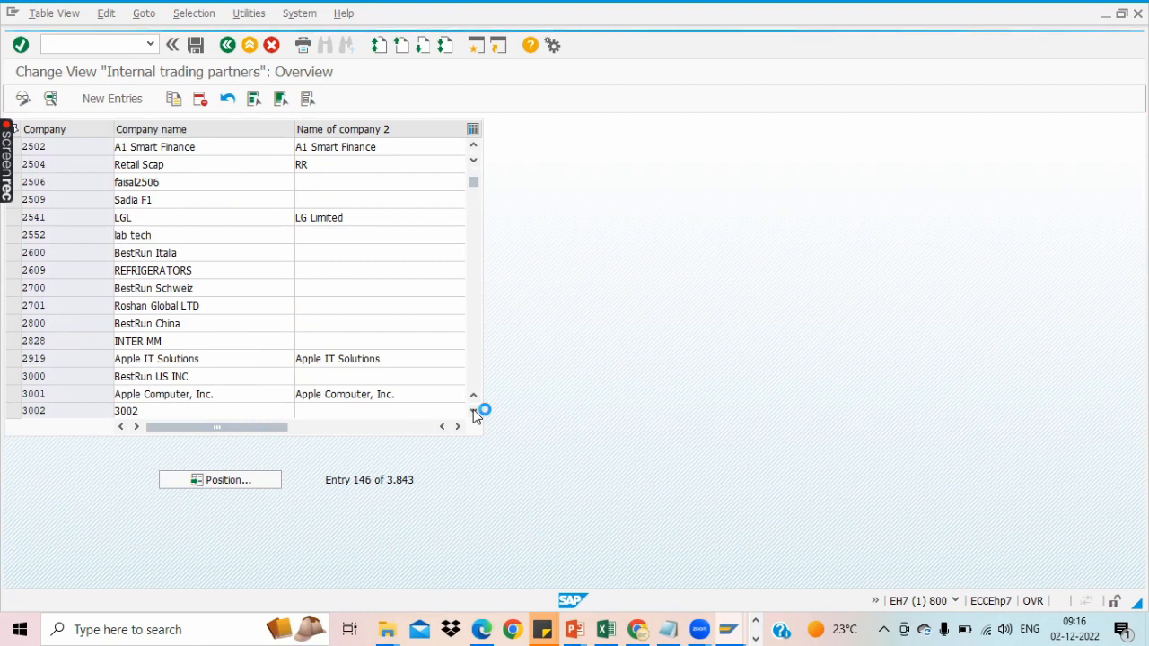
{"action": "left_click", "coordinate": [474, 411]}
{"action": "left_click", "coordinate": [474, 411]}
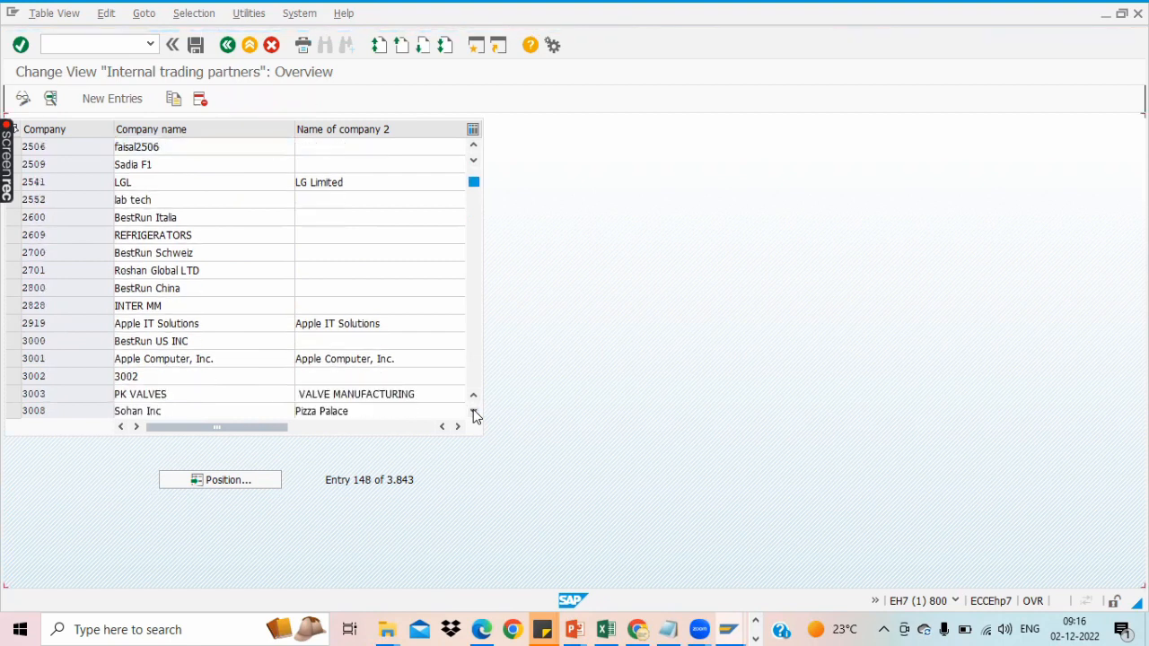
{"action": "left_click_drag", "start_coordinate": [474, 185], "coordinate": [474, 194]}
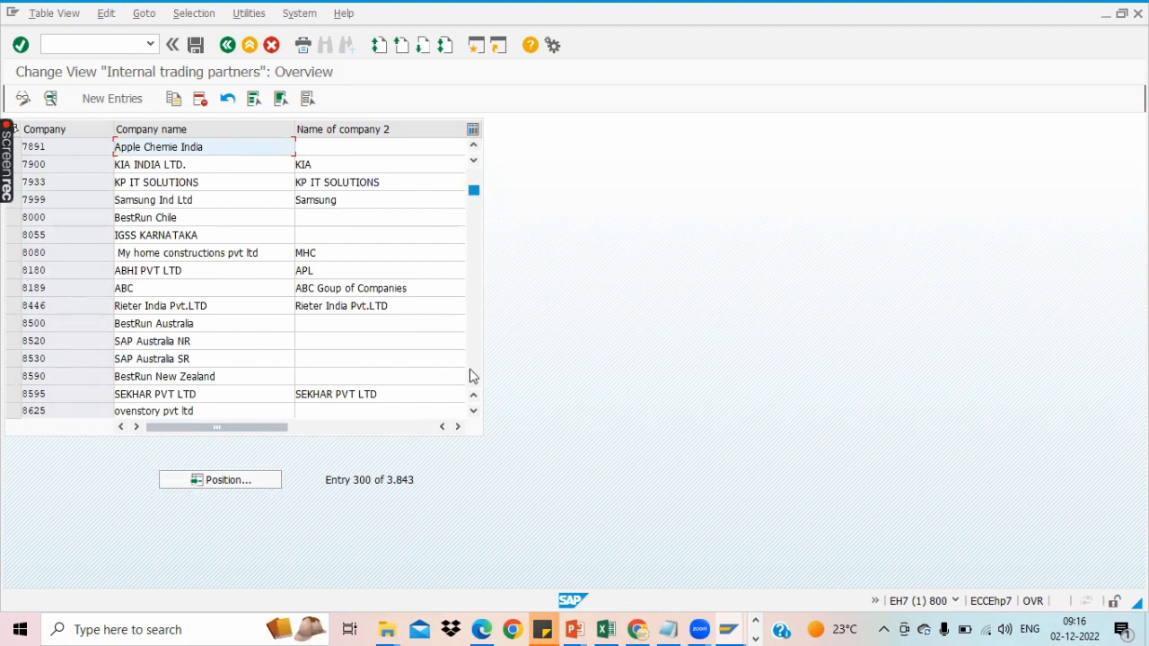
{"action": "left_click", "coordinate": [474, 413]}
{"action": "left_click", "coordinate": [473, 413]}
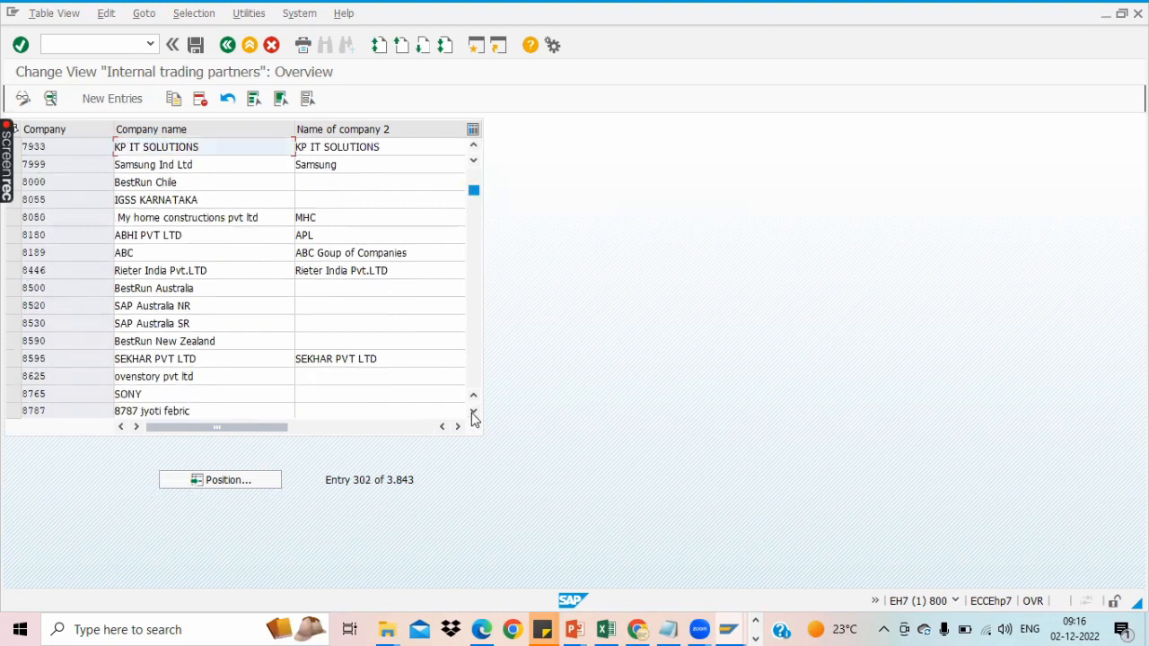
{"action": "left_click", "coordinate": [474, 413]}
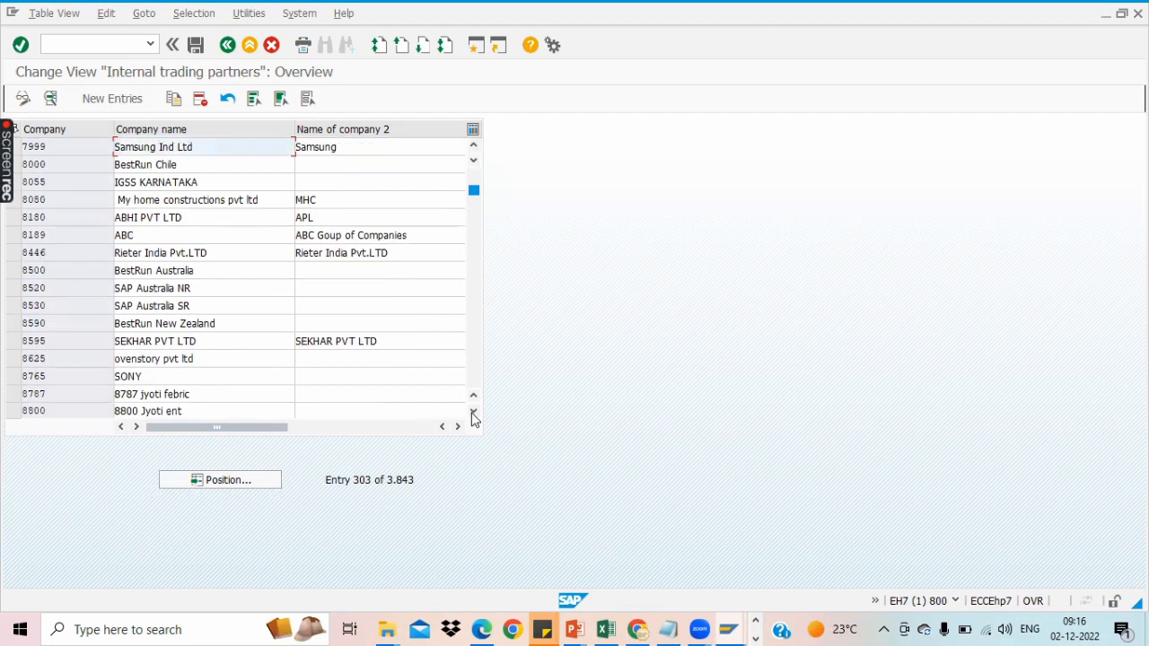
{"action": "left_click", "coordinate": [474, 413]}
{"action": "left_click", "coordinate": [474, 413]}
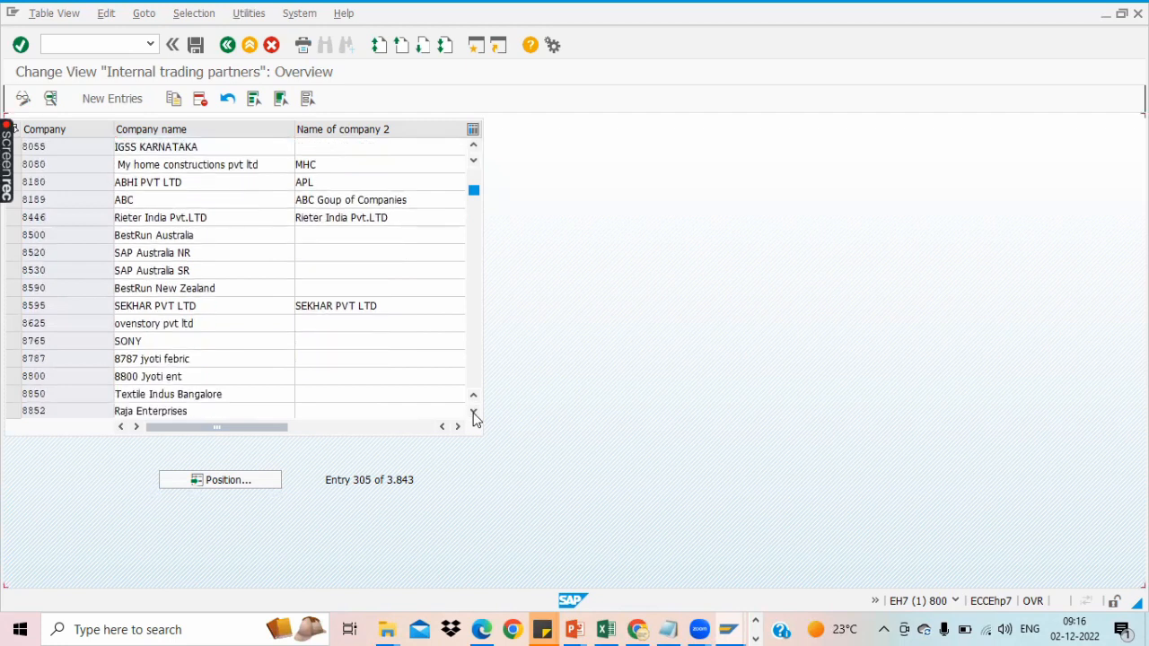
{"action": "left_click", "coordinate": [474, 413]}
{"action": "left_click", "coordinate": [474, 413]}
{"action": "left_click", "coordinate": [474, 413]}
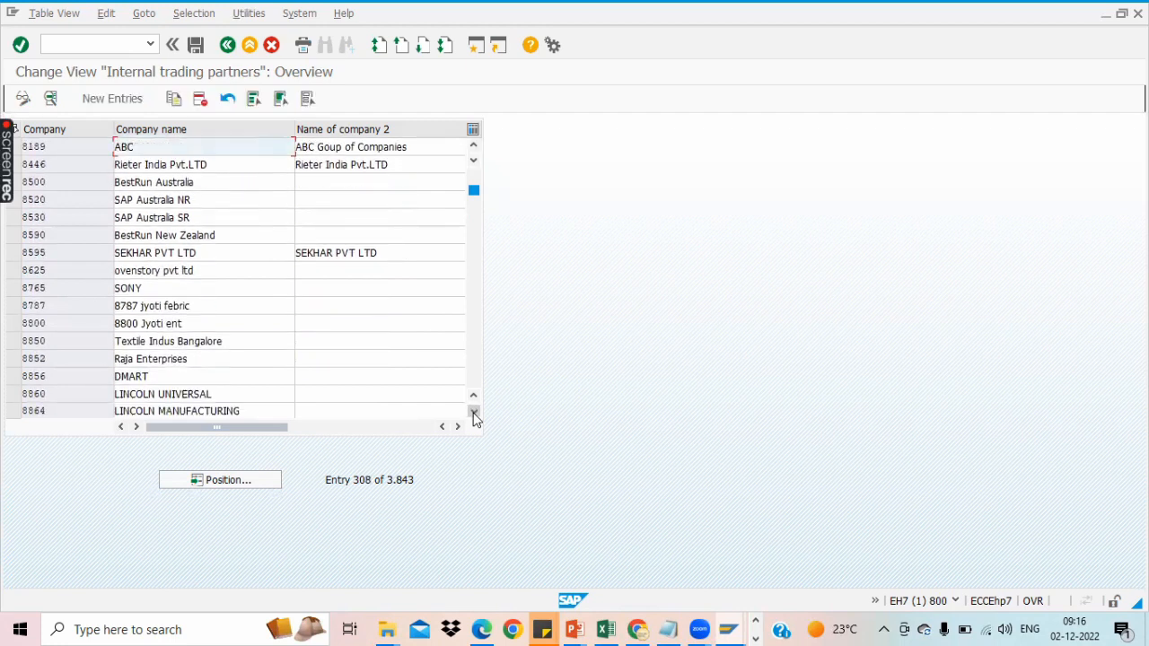
{"action": "left_click", "coordinate": [474, 413]}
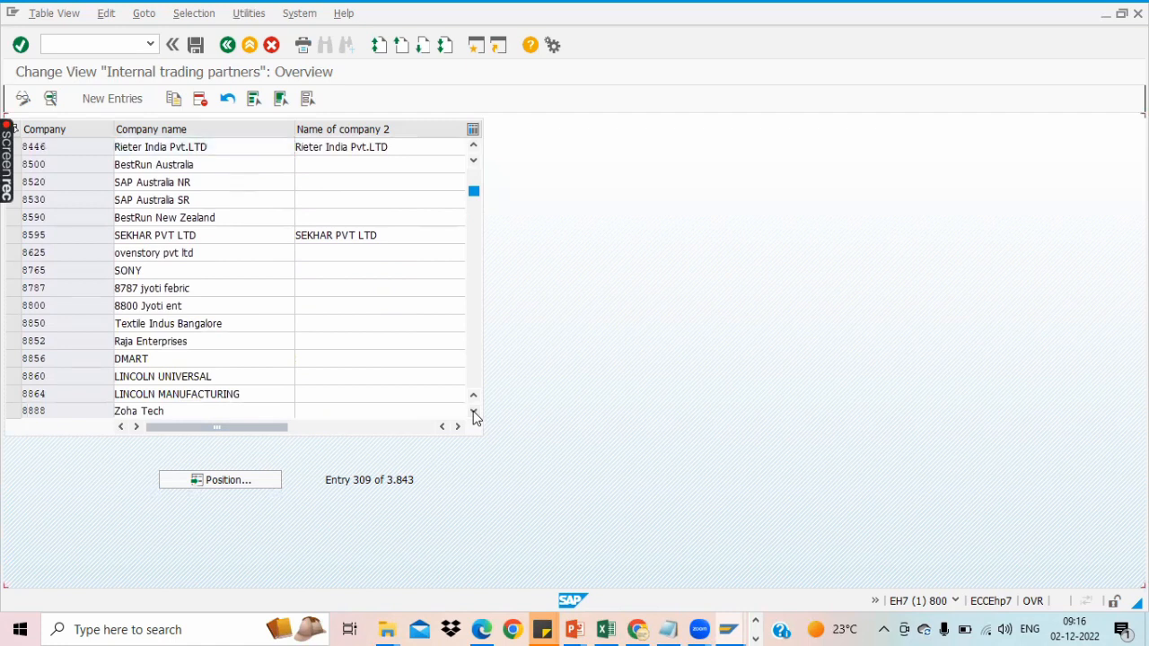
{"action": "left_click", "coordinate": [474, 412]}
{"action": "left_click", "coordinate": [474, 413]}
{"action": "left_click", "coordinate": [474, 413]}
{"action": "left_click", "coordinate": [474, 413]}
{"action": "left_click", "coordinate": [474, 413]}
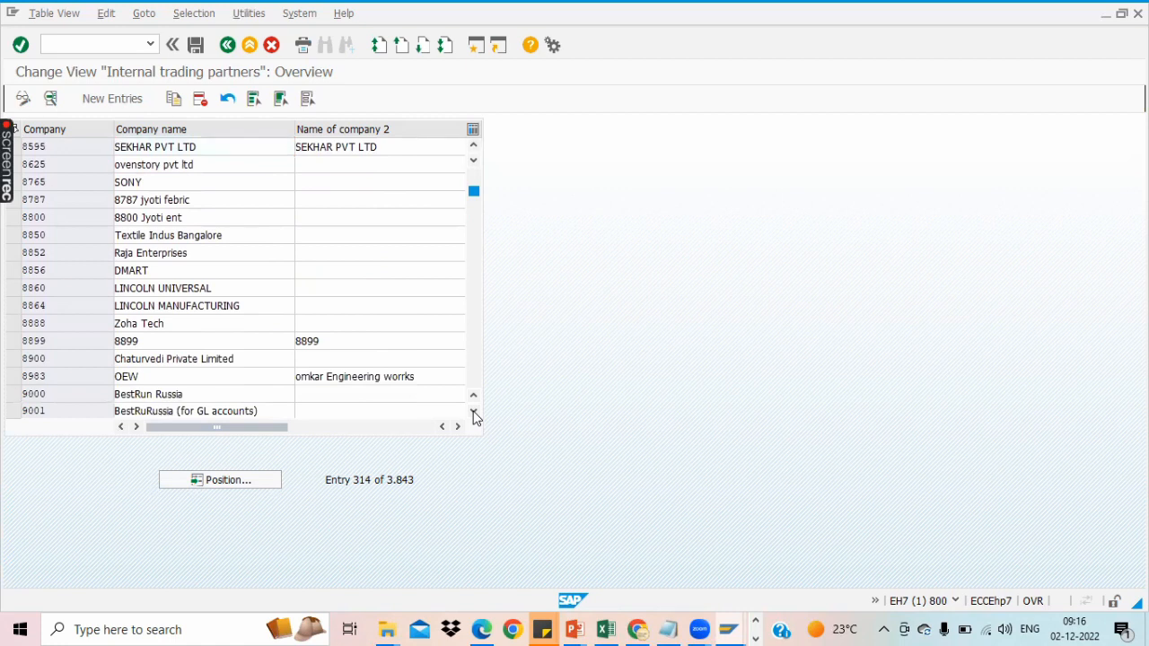
{"action": "left_click", "coordinate": [474, 413]}
{"action": "left_click", "coordinate": [474, 413]}
{"action": "left_click", "coordinate": [474, 412]}
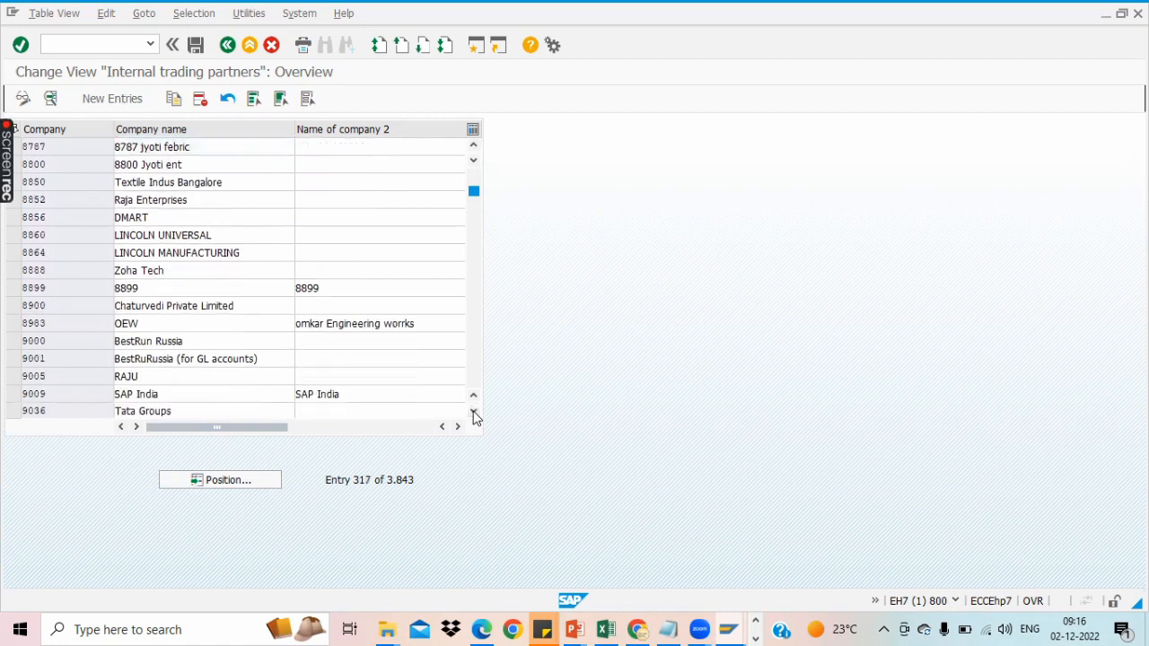
{"action": "left_click", "coordinate": [474, 413]}
{"action": "left_click", "coordinate": [474, 413]}
{"action": "left_click", "coordinate": [474, 413]}
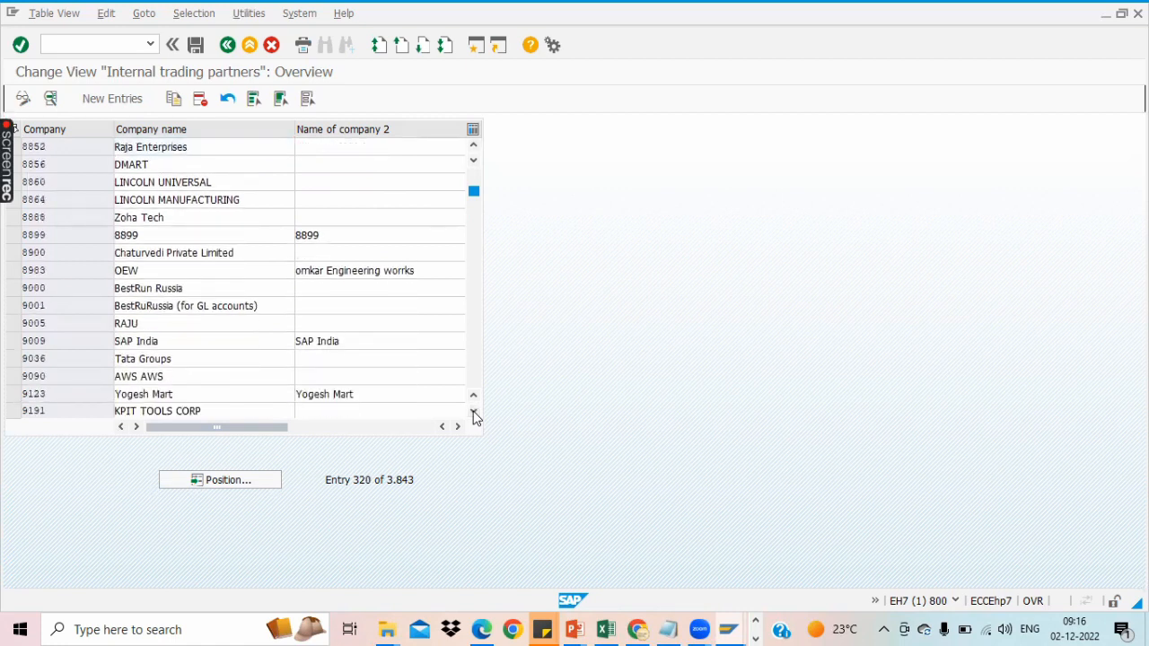
{"action": "left_click", "coordinate": [474, 412]}
{"action": "left_click", "coordinate": [474, 413]}
{"action": "left_click", "coordinate": [474, 412]}
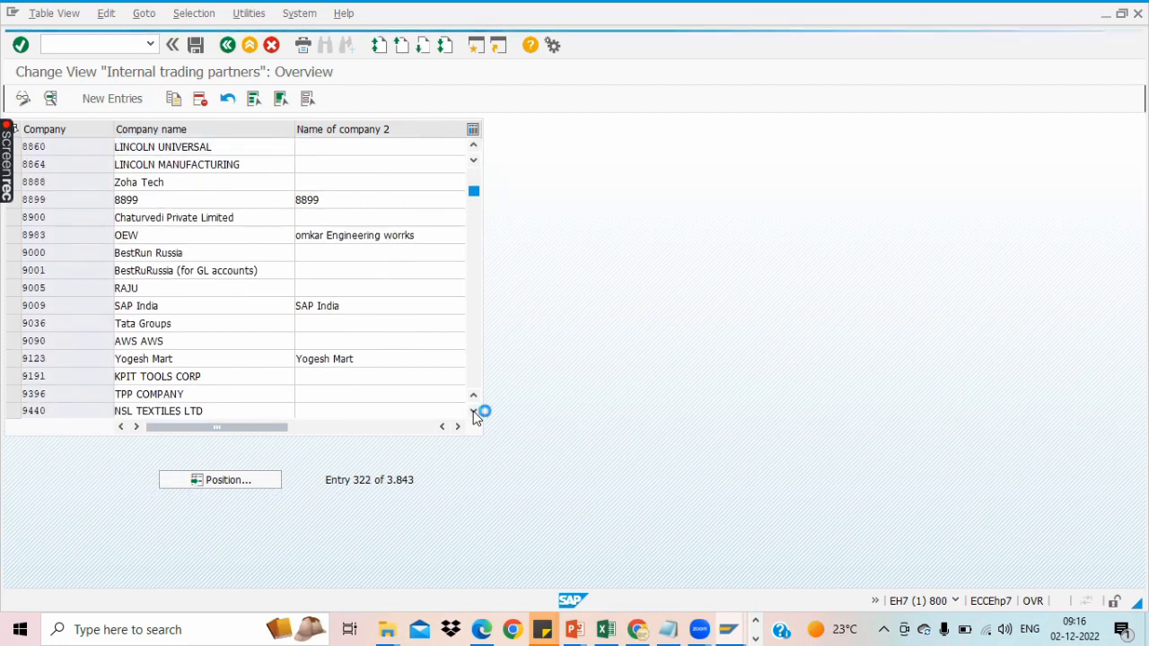
{"action": "left_click", "coordinate": [474, 413]}
{"action": "left_click", "coordinate": [474, 413]}
{"action": "left_click", "coordinate": [474, 413]}
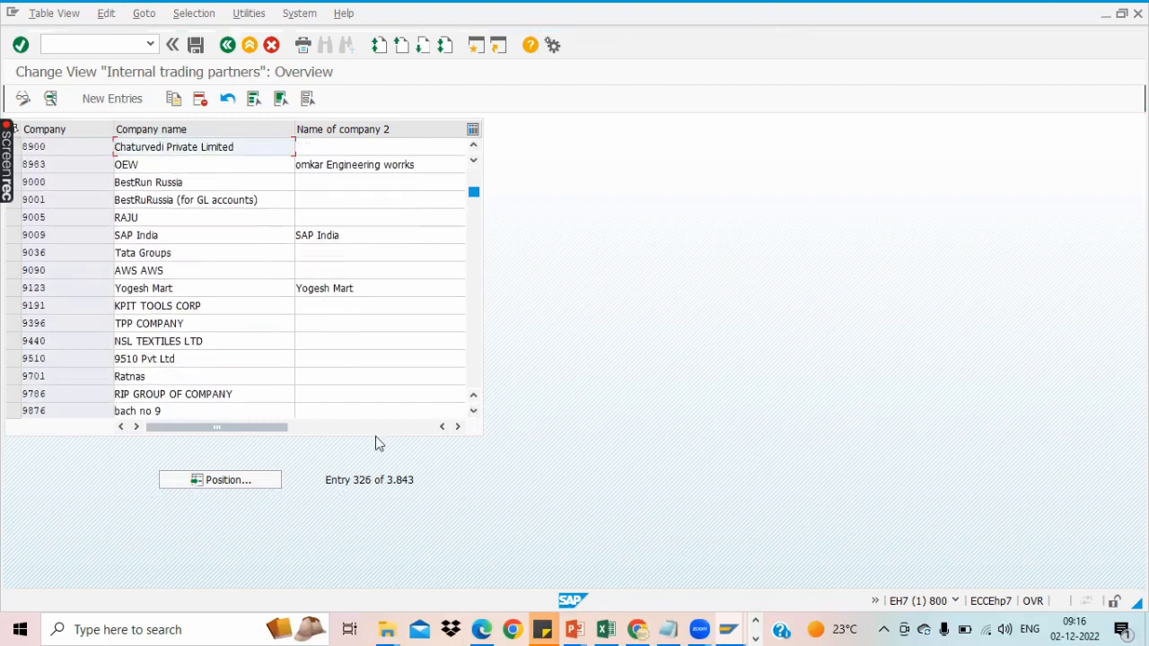
Open the list of possible company values for positioning the overview and search it for "best".
{"action": "left_click", "coordinate": [189, 484]}
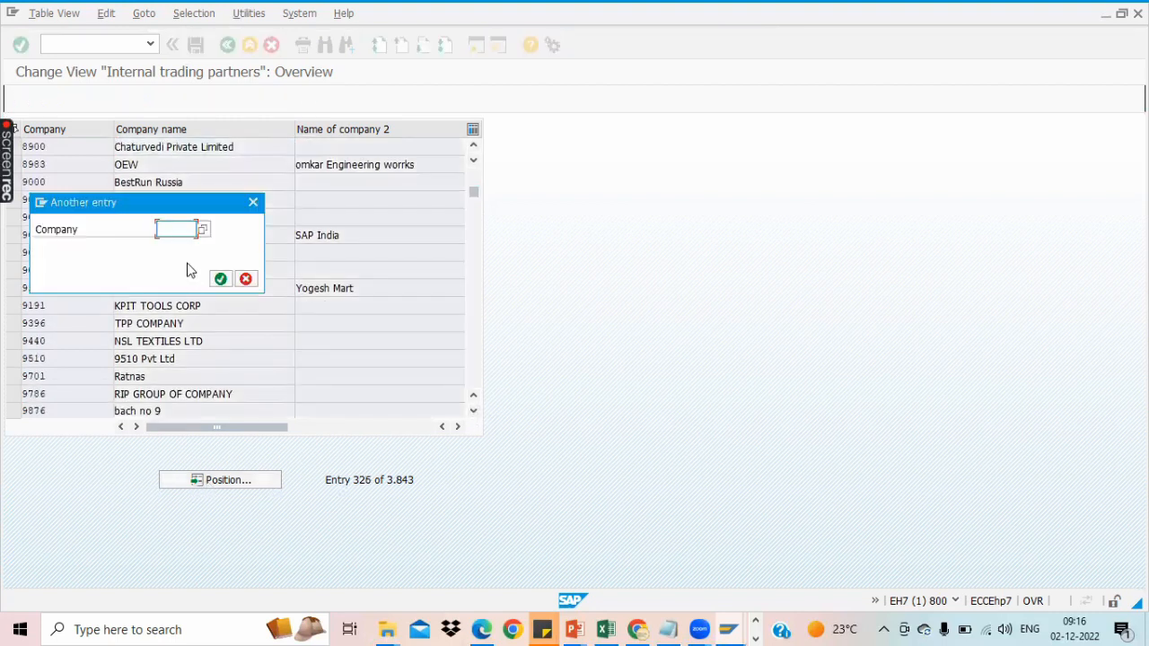
{"action": "left_click", "coordinate": [254, 201]}
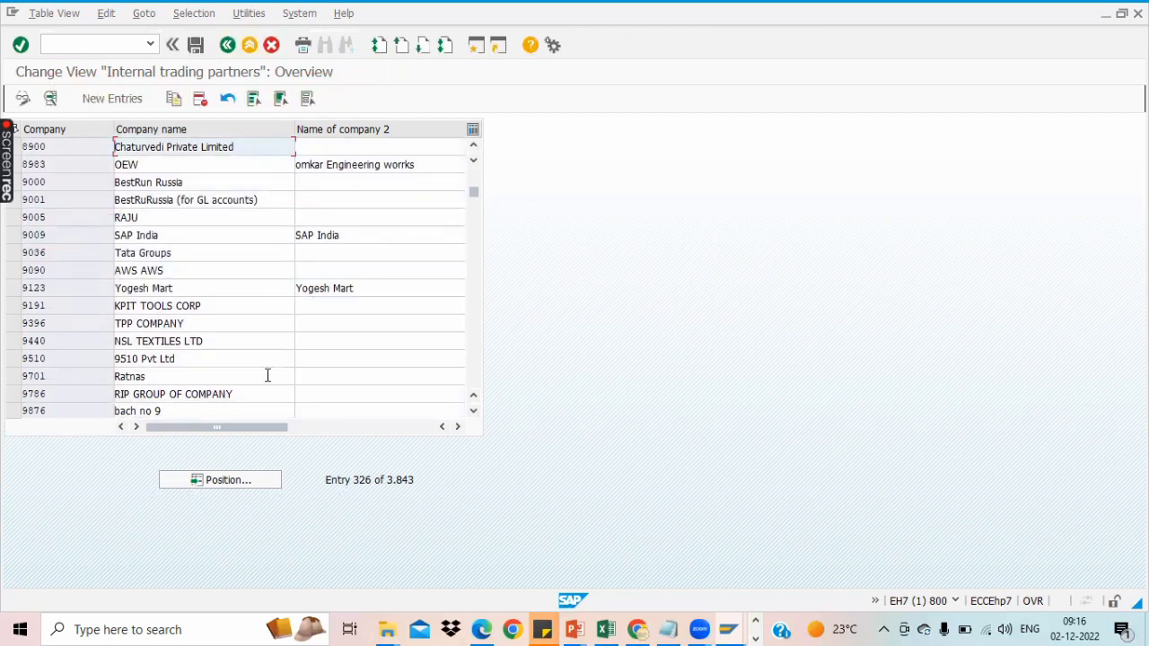
{"action": "left_click", "coordinate": [249, 480]}
{"action": "left_click", "coordinate": [203, 232]}
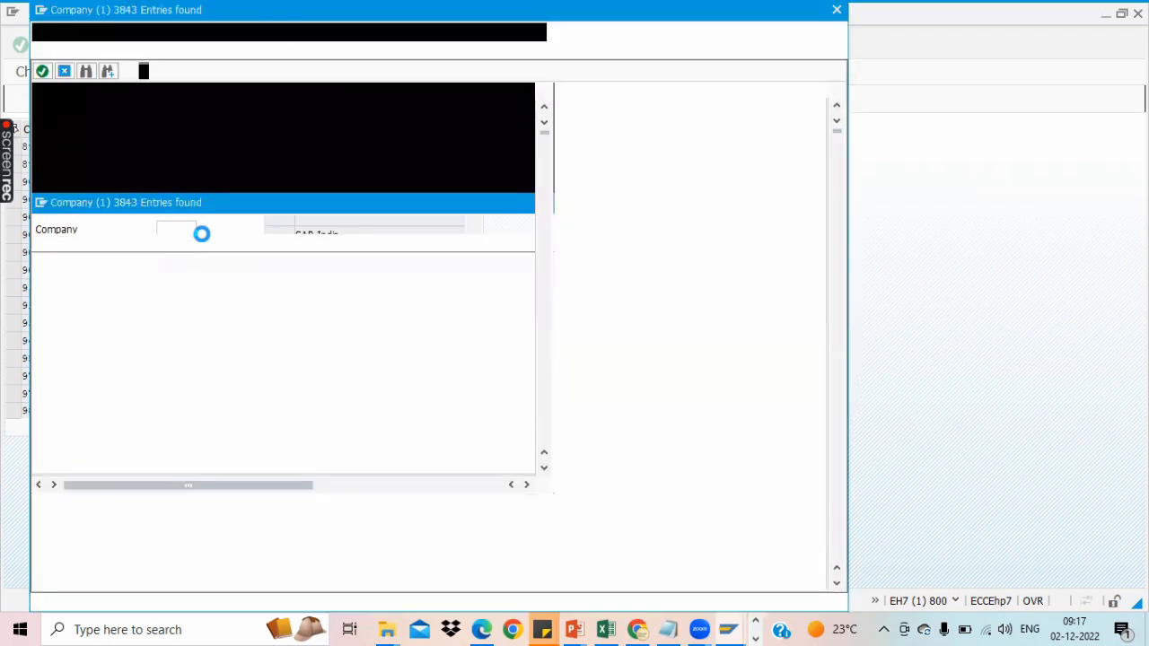
{"action": "key", "text": "ctrl+f"}
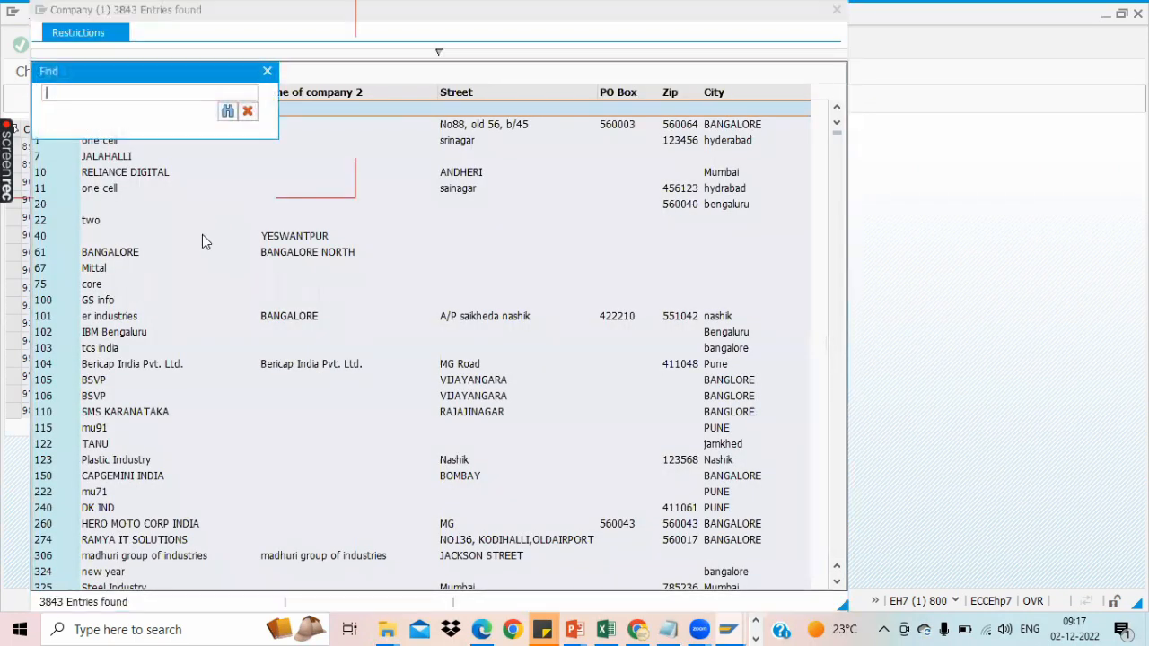
{"action": "type", "text": "best"}
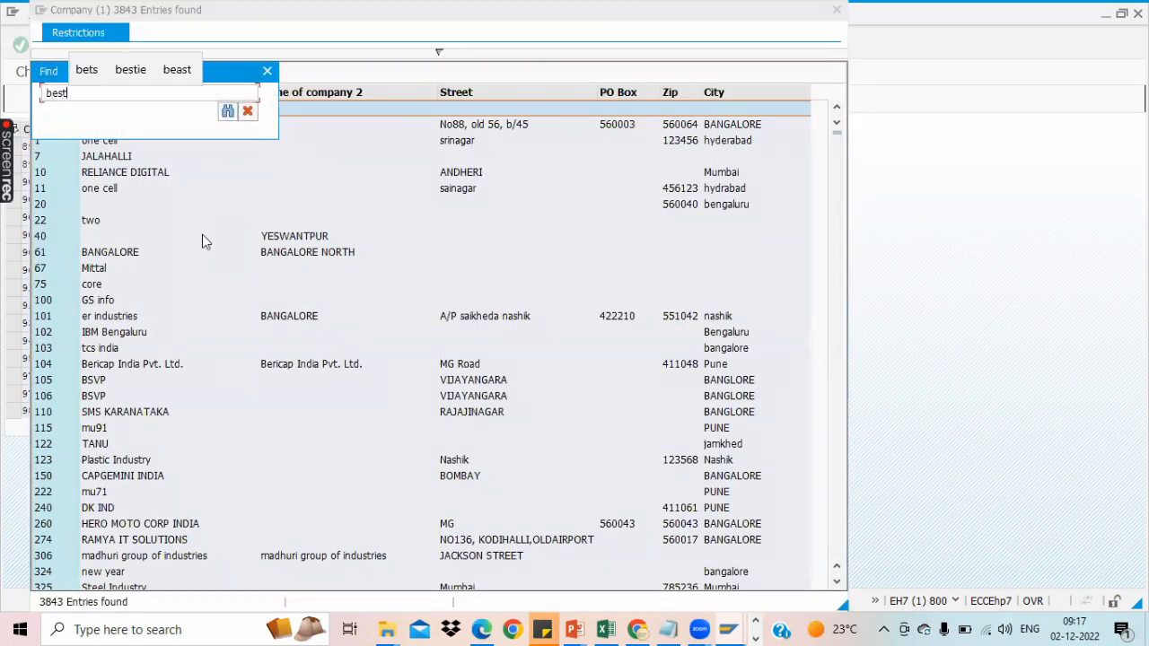
{"action": "key", "text": "Return"}
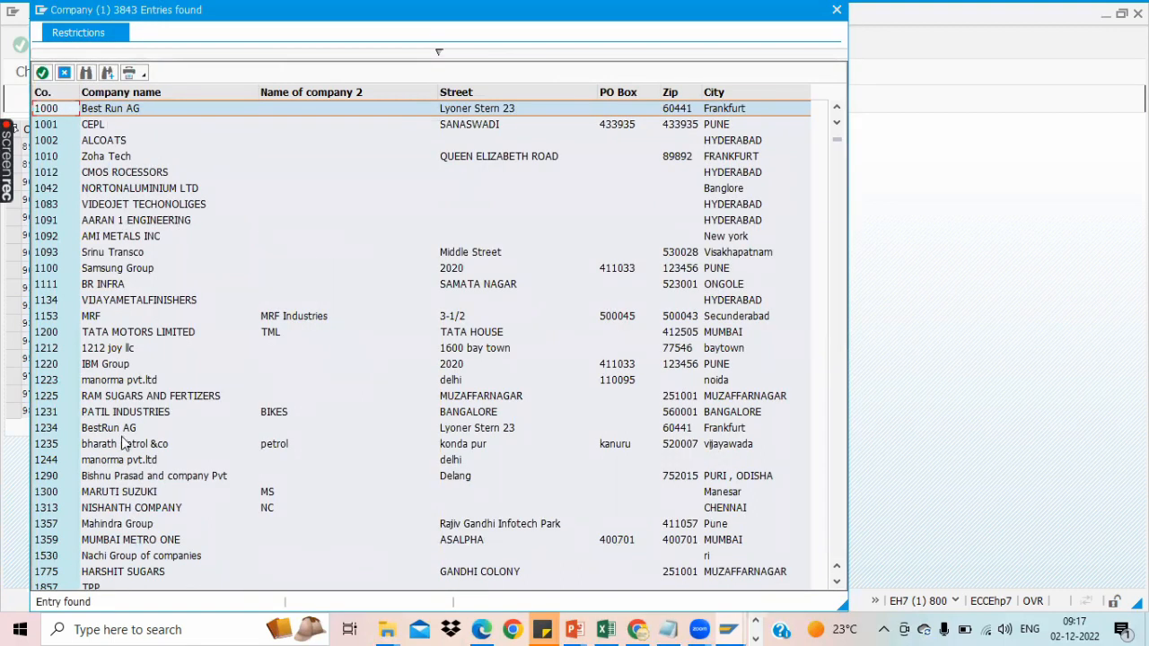
Search the company value list with the wildcard pattern "*B*".
{"action": "key", "text": "ctrl+f"}
{"action": "type", "text": "*B*"}
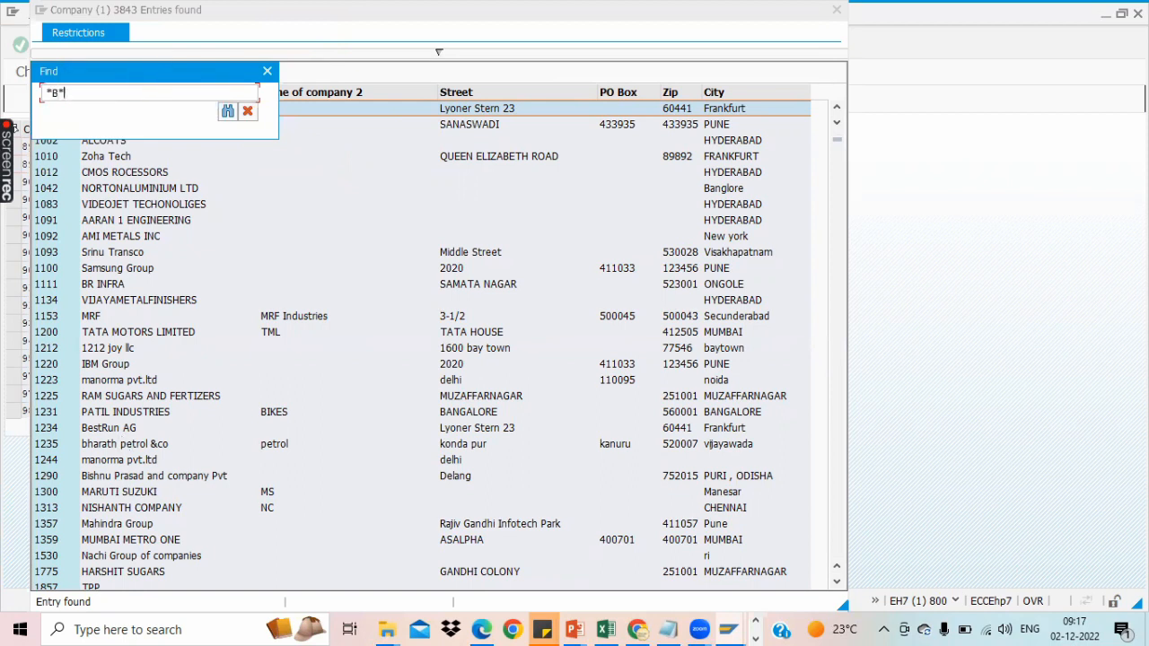
{"action": "key", "text": "Return"}
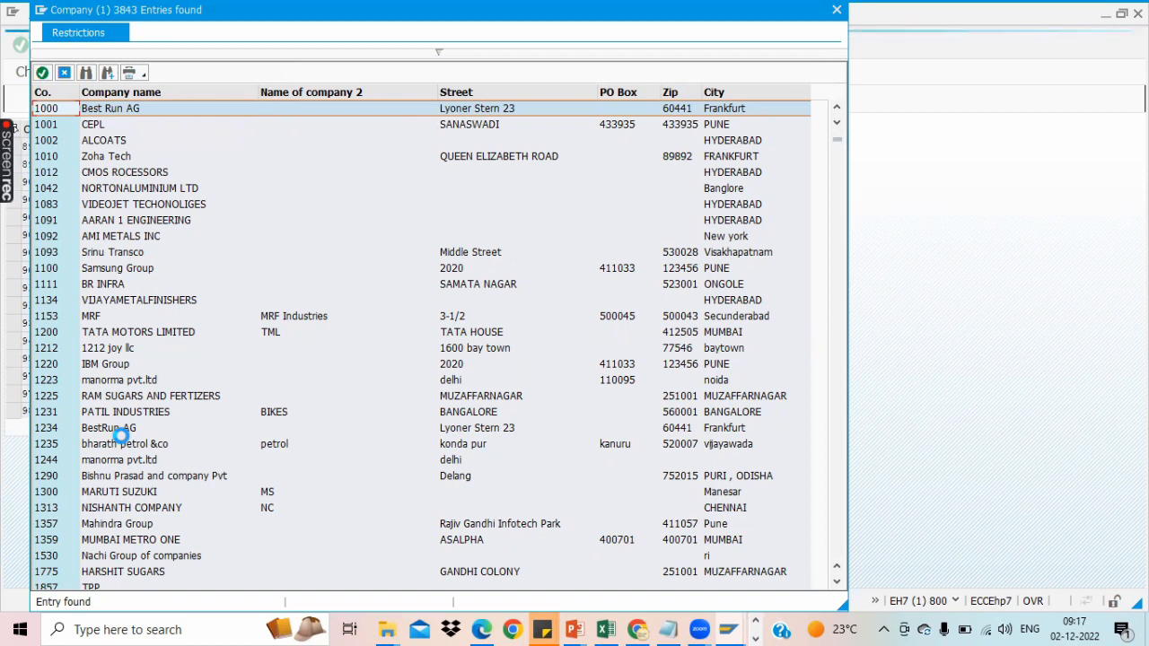
Return to the start of the company value list and search it for "*d".
{"action": "scroll", "coordinate": [123, 440], "scroll_direction": "up", "scroll_amount": 5}
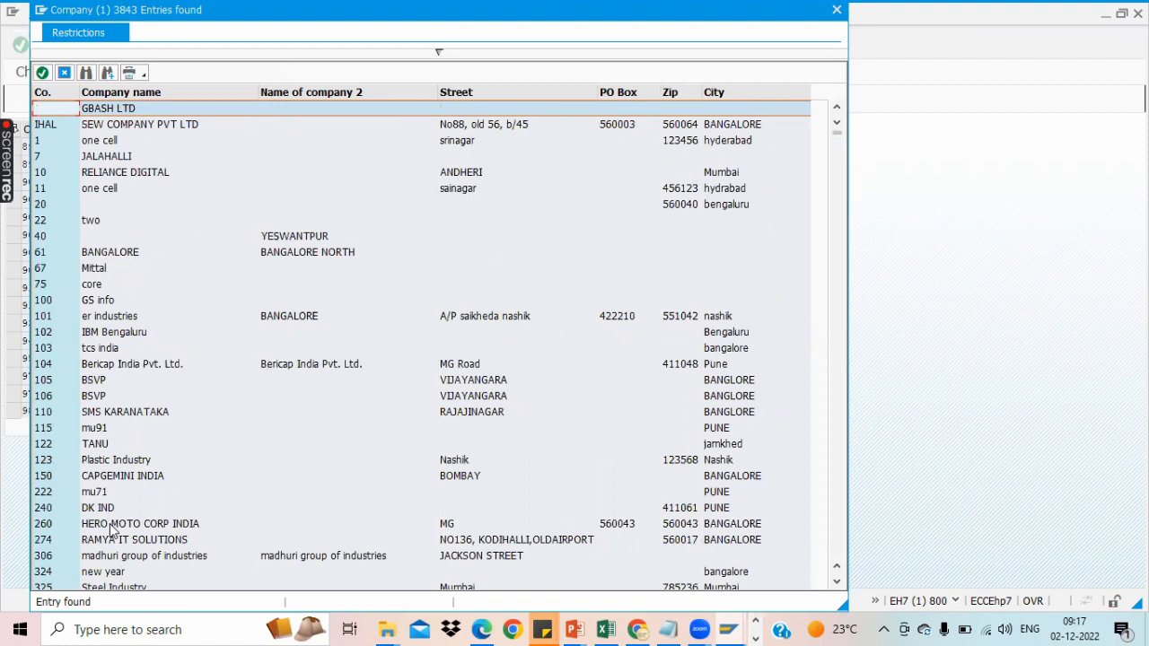
{"action": "key", "text": "ctrl+f"}
{"action": "key", "text": "BackSpace"}
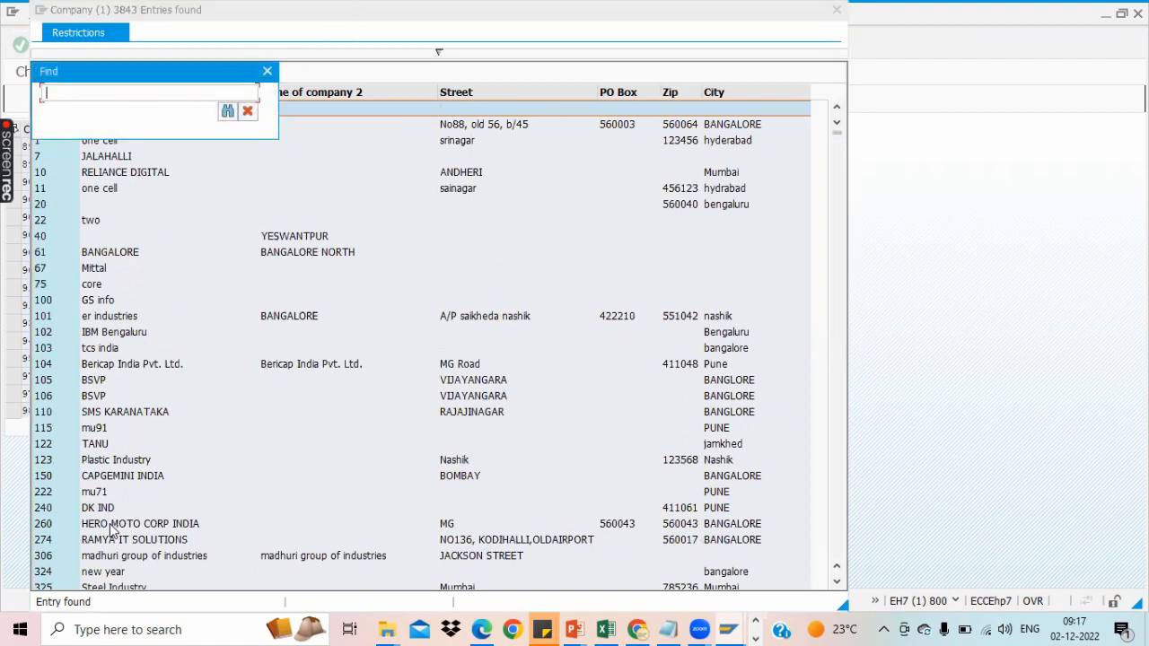
{"action": "type", "text": "*d"}
{"action": "key", "text": "Return"}
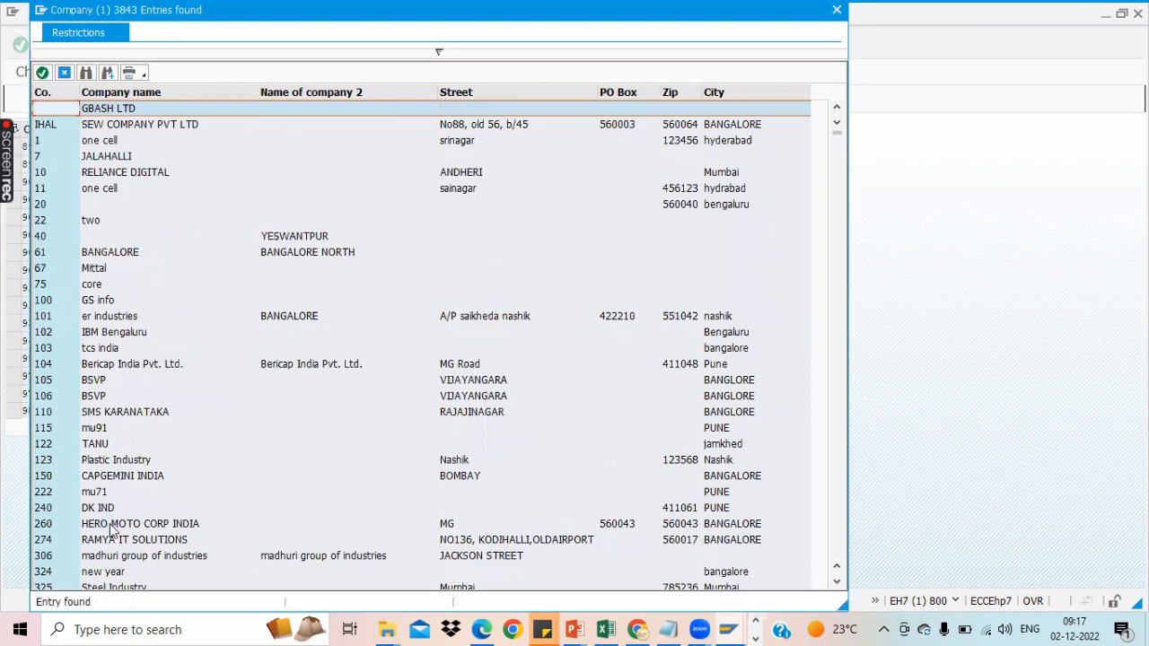
Search the company value list with the pattern "*G".
{"action": "key", "text": "ctrl+f"}
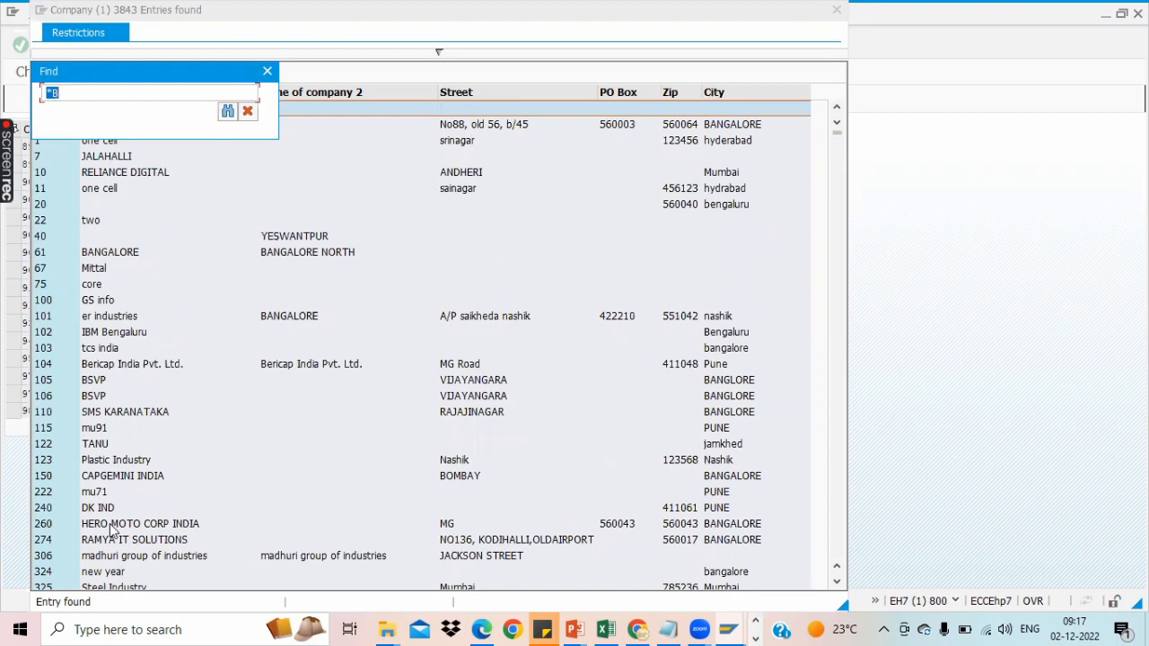
{"action": "type", "text": "*G"}
{"action": "key", "text": "Return"}
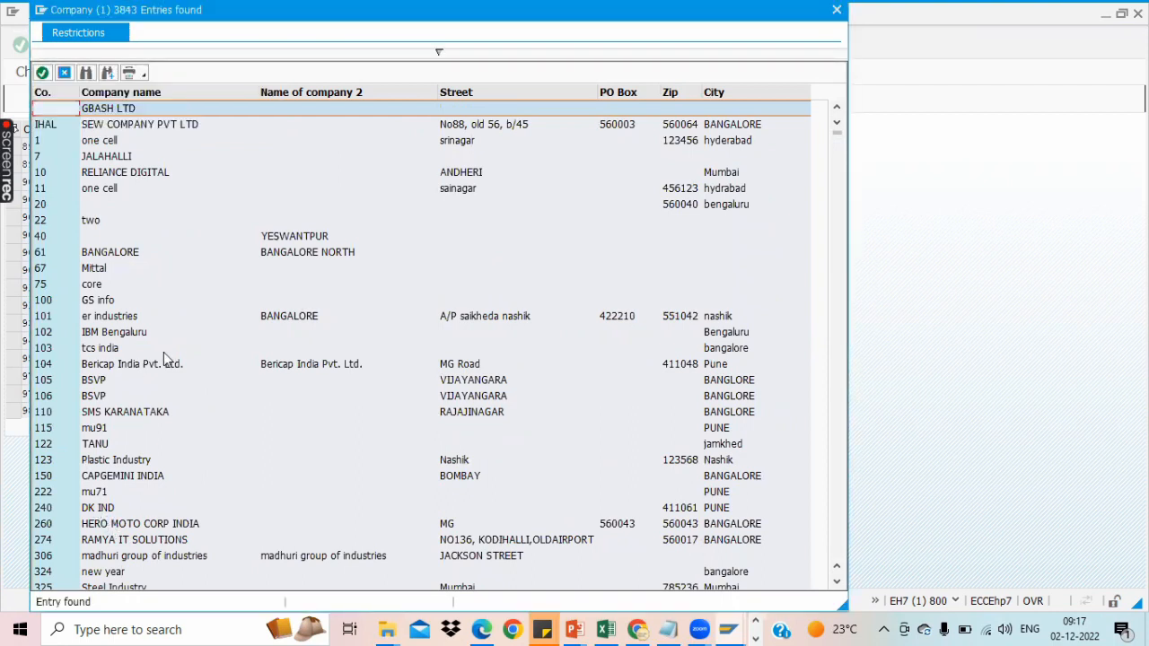
Search the company value list for "Bestrun".
{"action": "key", "text": "ctrl+f"}
{"action": "key", "text": "BackSpace"}
{"action": "type", "text": "Best"}
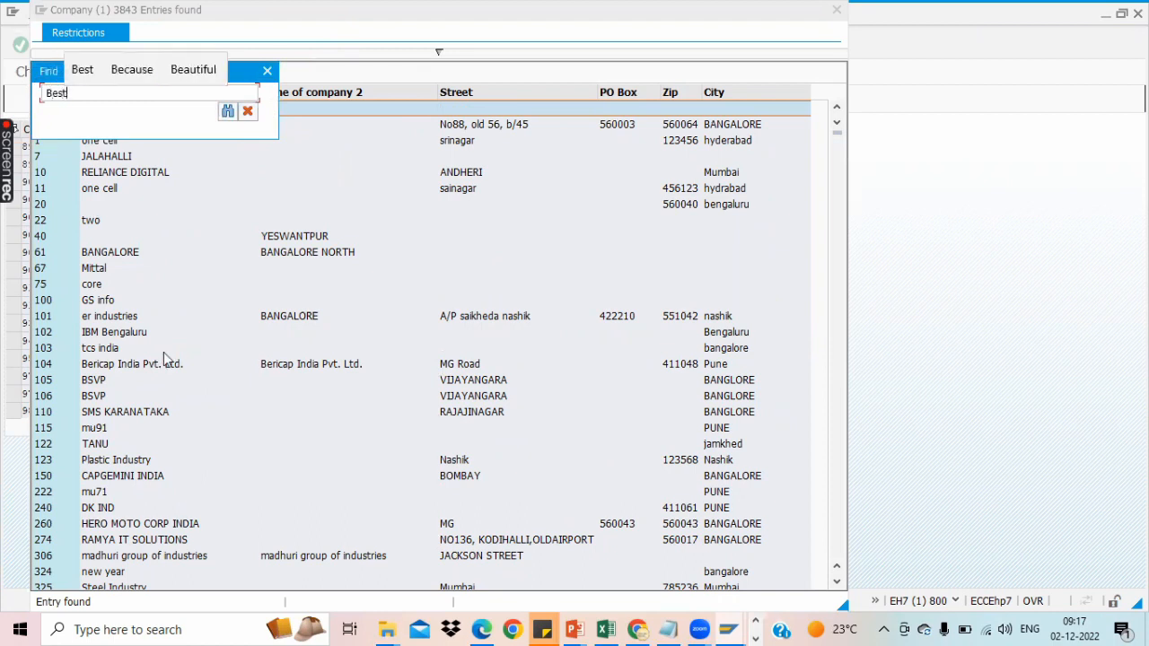
{"action": "type", "text": "run"}
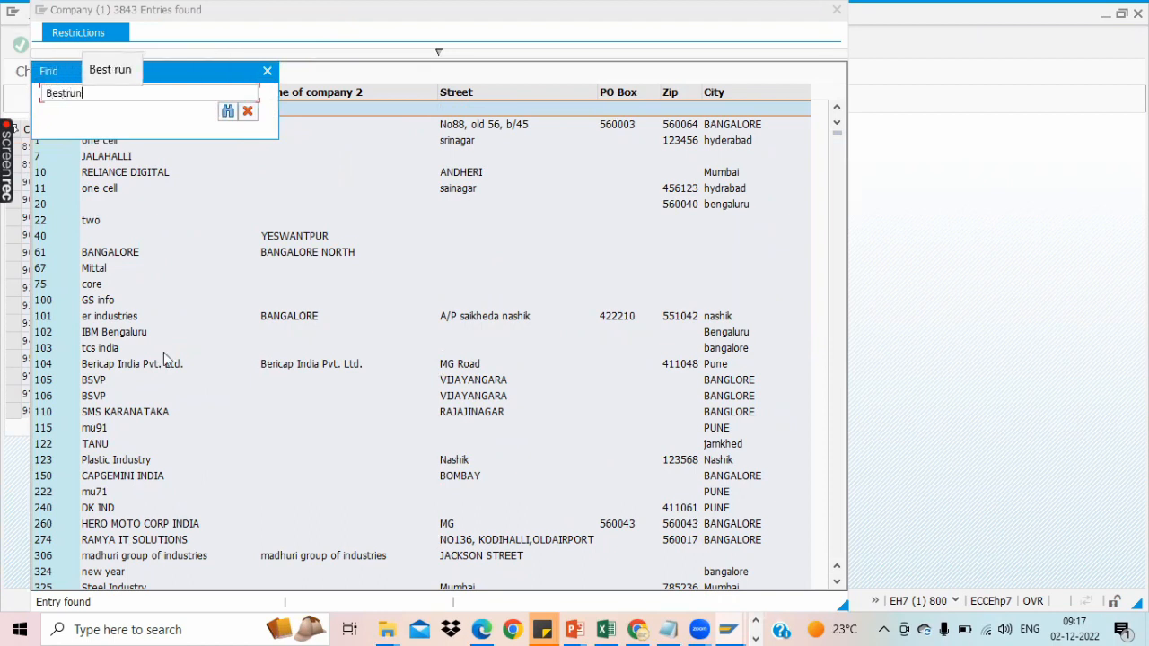
{"action": "key", "text": "Return"}
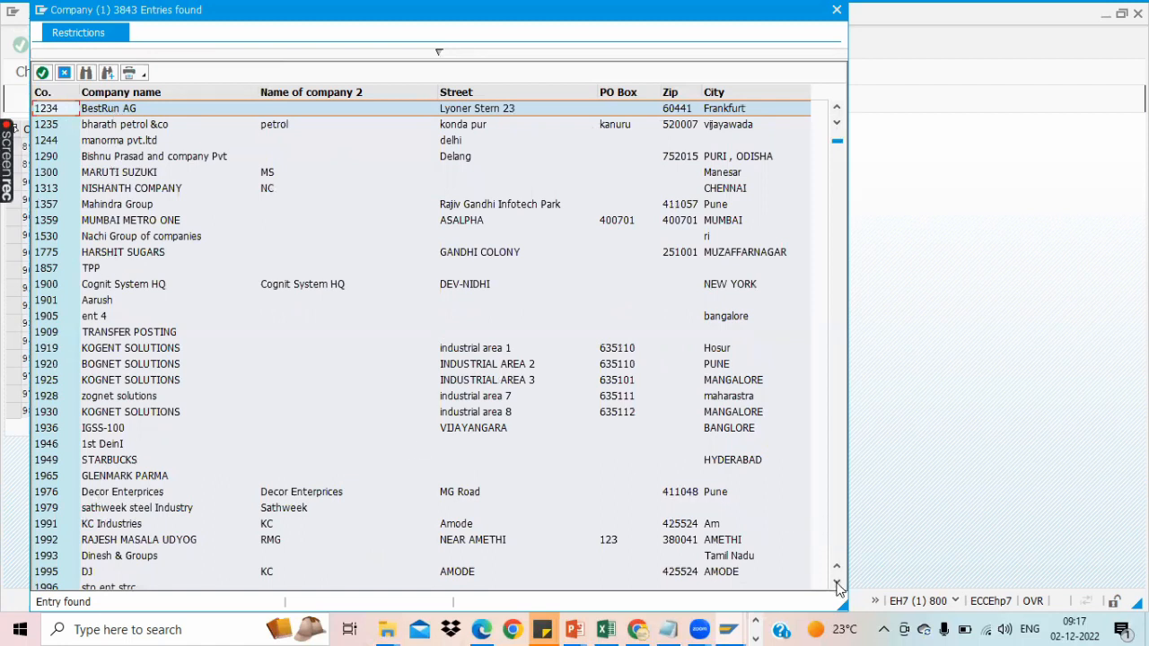
Look further down the company value list for BestRun entries and highlight company 4300, Best Run india.
{"action": "left_click_drag", "start_coordinate": [838, 585], "coordinate": [838, 585]}
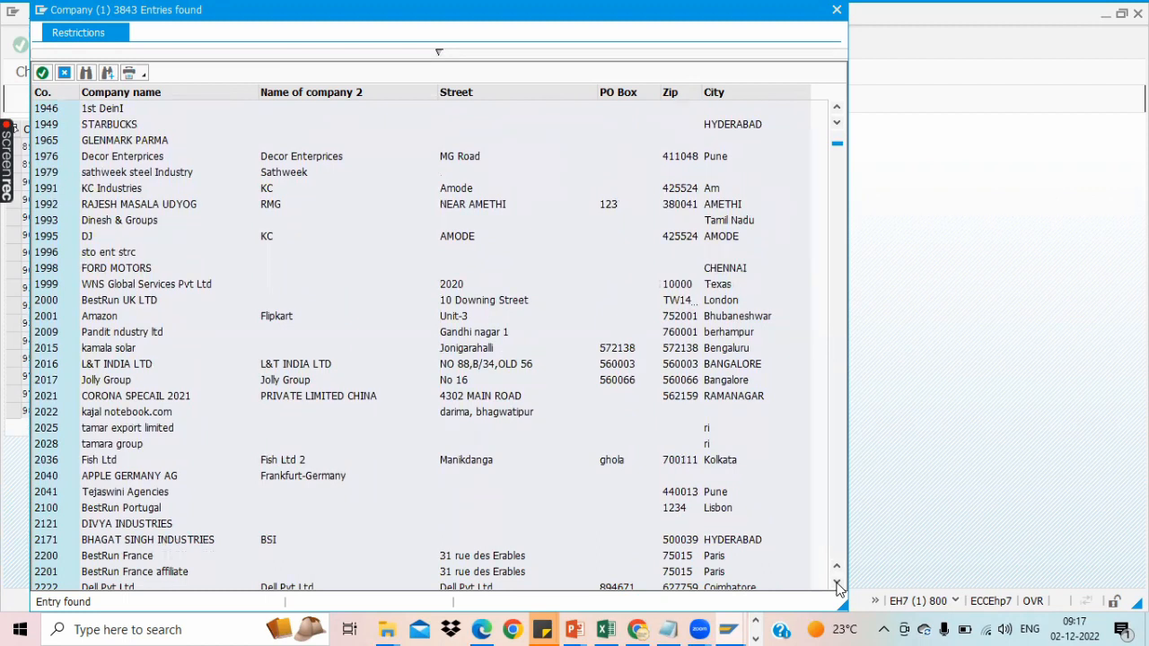
{"action": "left_click", "coordinate": [838, 585]}
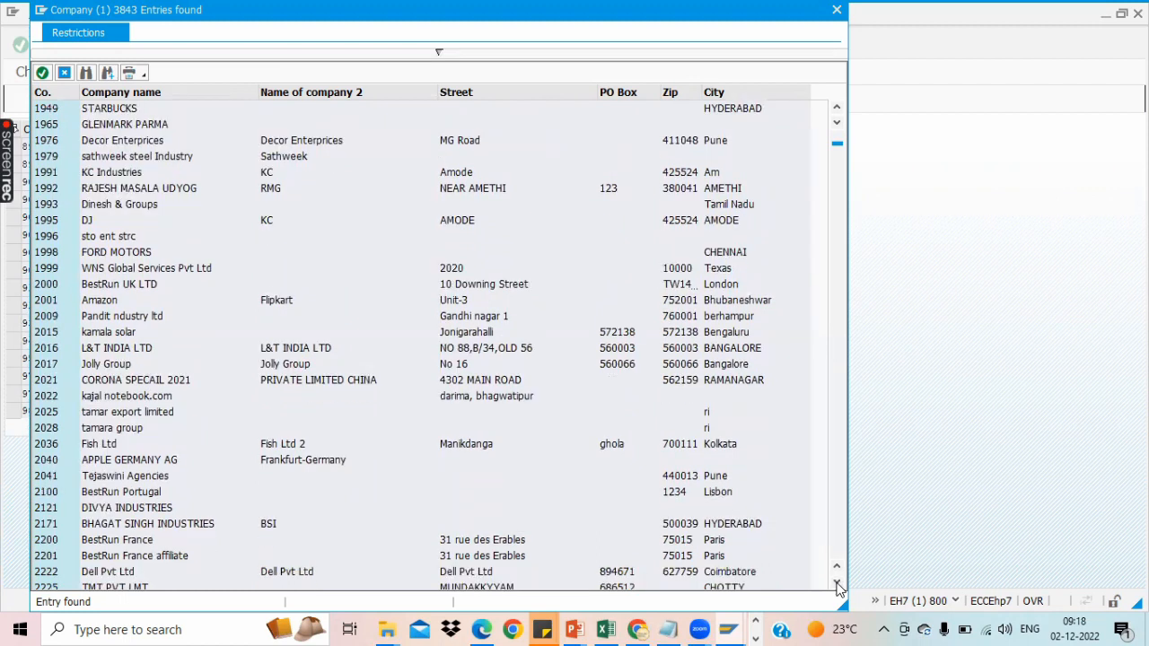
{"action": "left_click_drag", "start_coordinate": [837, 585], "coordinate": [837, 585]}
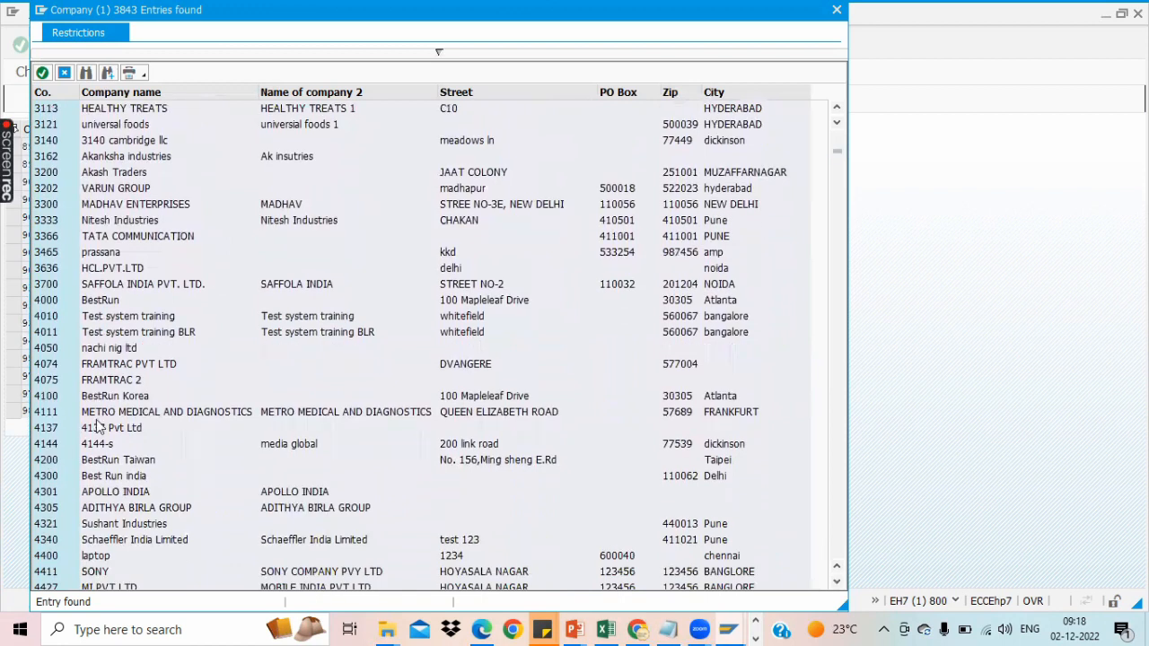
{"action": "left_click", "coordinate": [47, 480]}
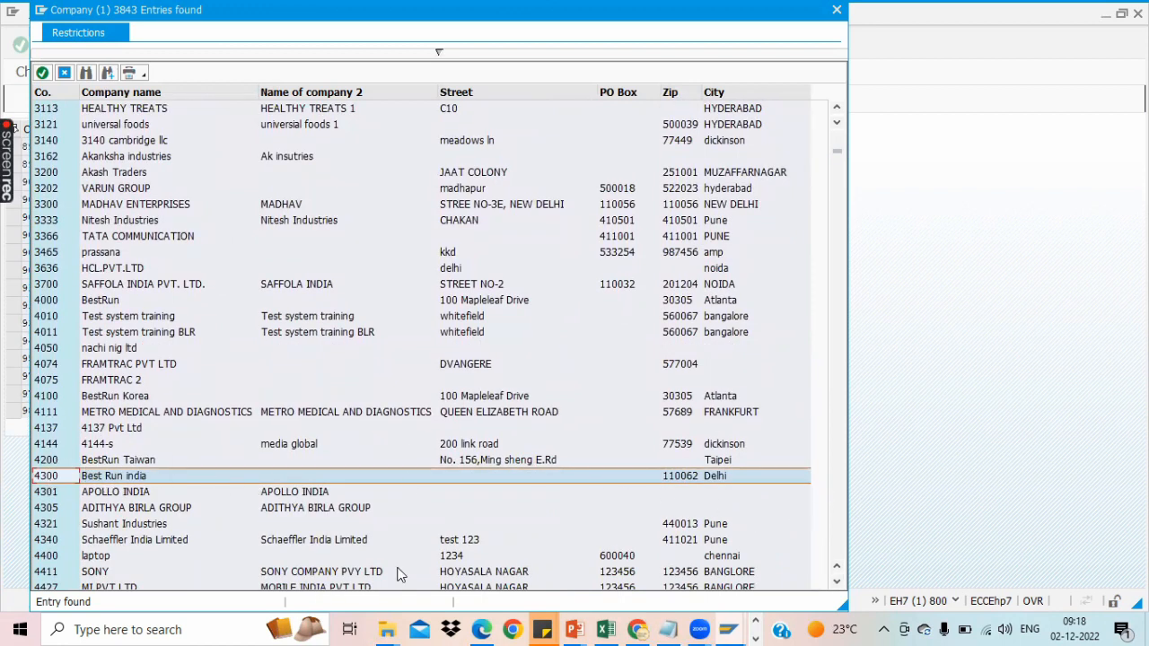
Take over company 3000, BestRun US INC, as the positioning value and dismiss the entry dialog.
{"action": "left_click_drag", "start_coordinate": [836, 108], "coordinate": [837, 112]}
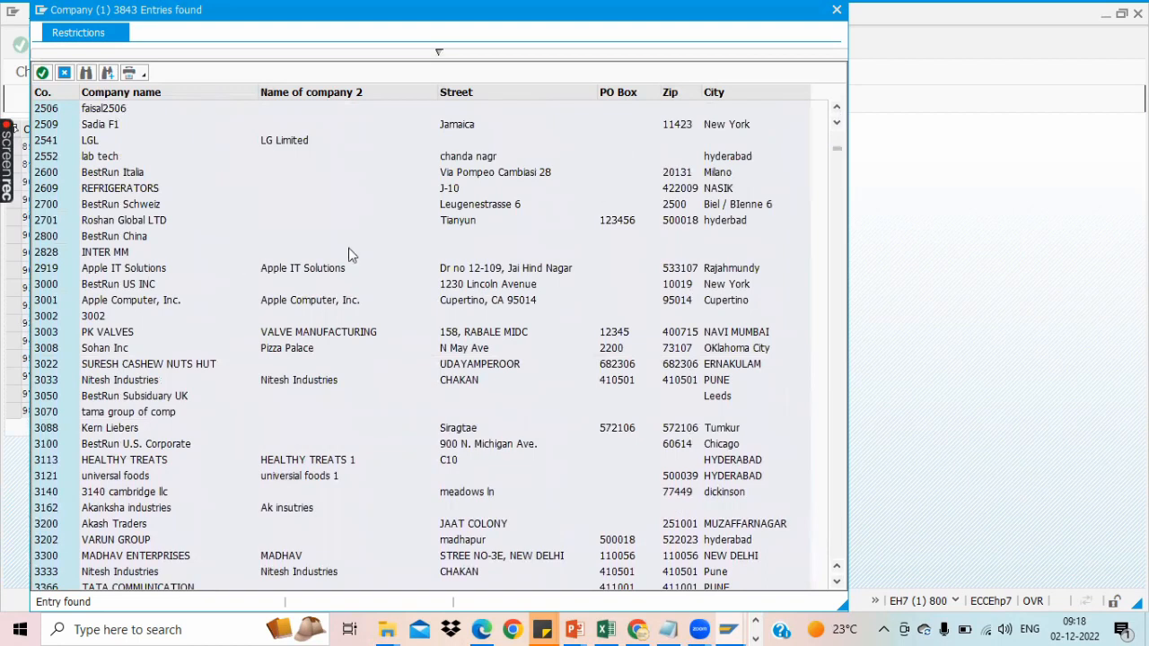
{"action": "left_click", "coordinate": [57, 286]}
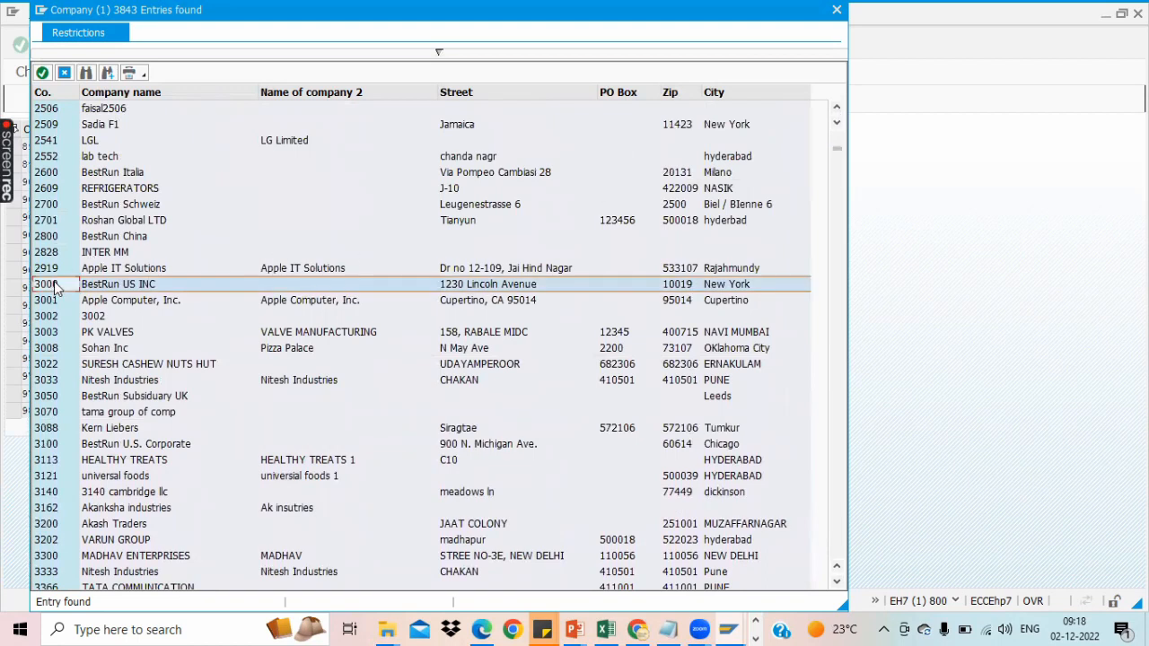
{"action": "left_click", "coordinate": [42, 73]}
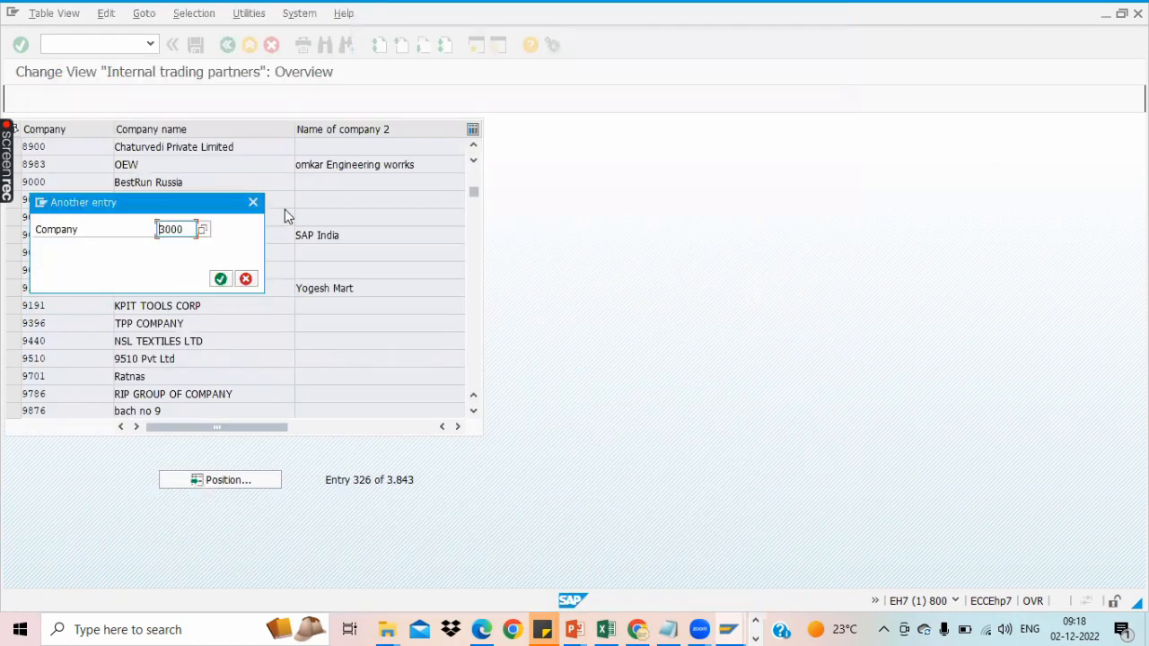
{"action": "left_click", "coordinate": [246, 279]}
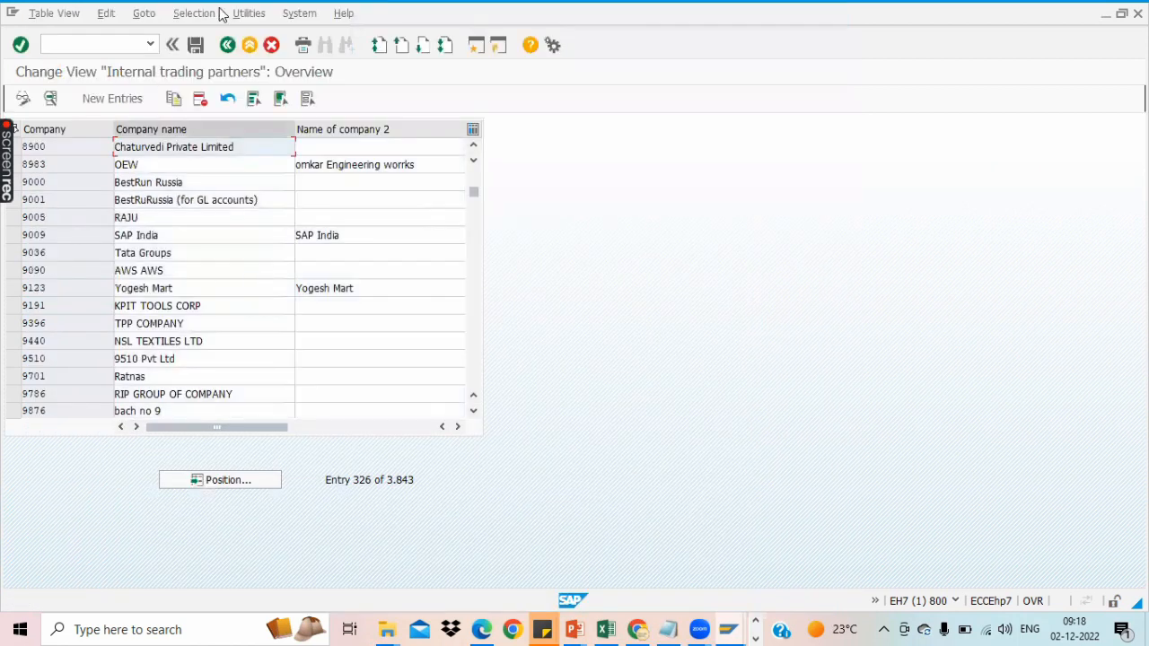
Go back to the implementation guide, run the Define company activity again and start a new entry.
{"action": "left_click", "coordinate": [227, 45]}
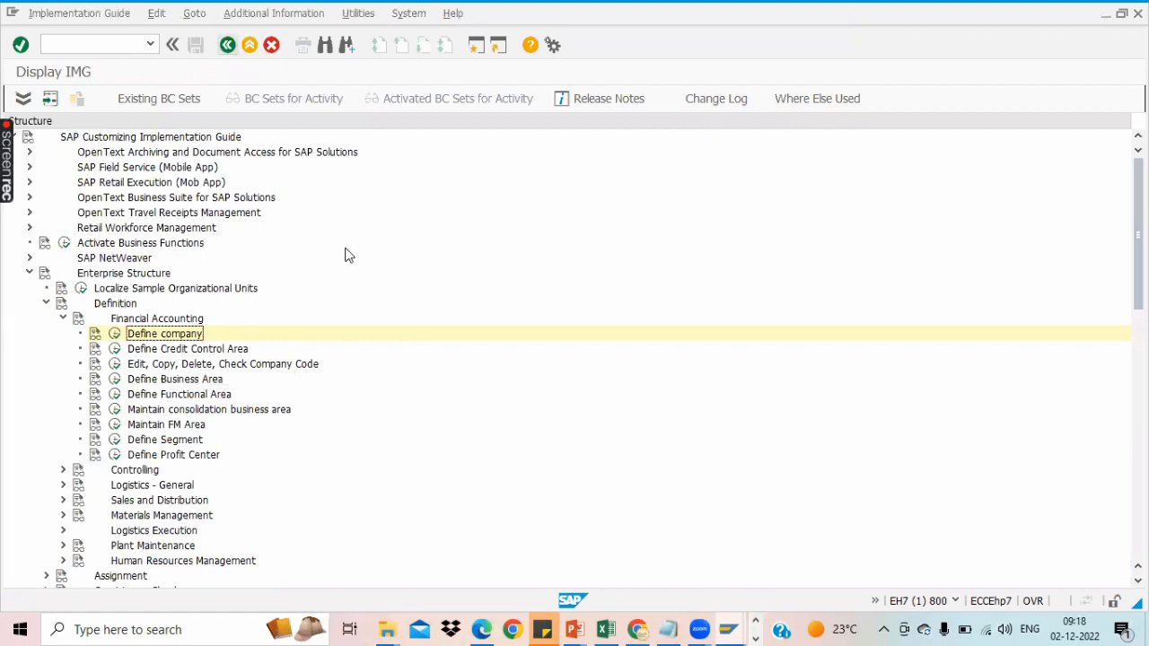
{"action": "left_click", "coordinate": [114, 333]}
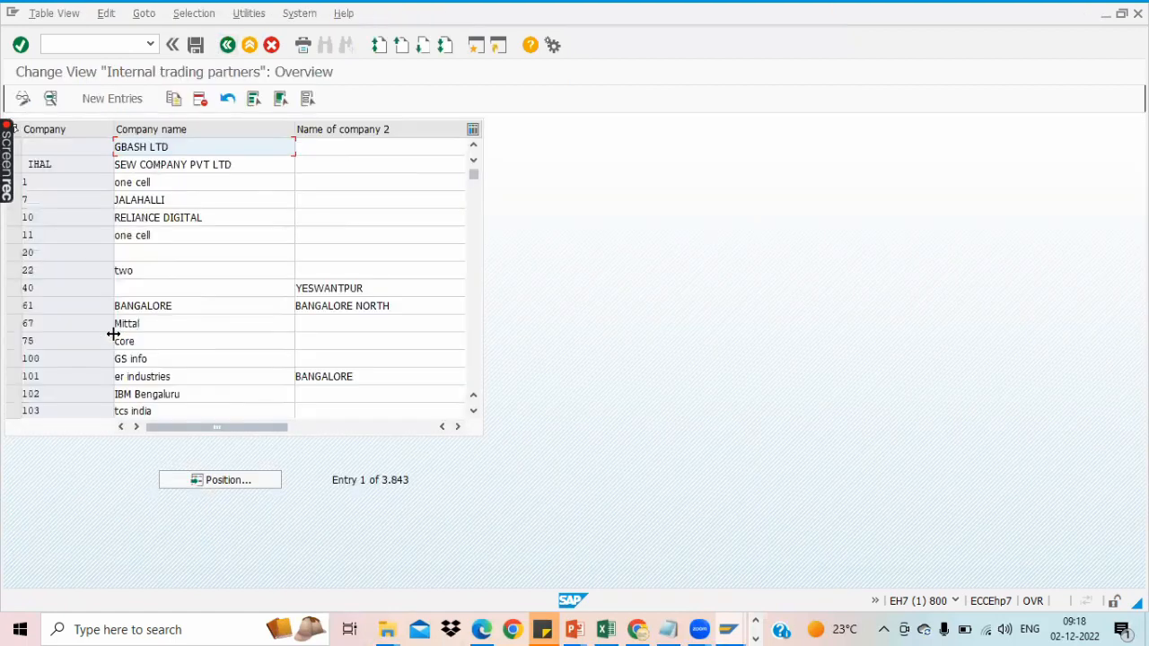
{"action": "left_click", "coordinate": [112, 99]}
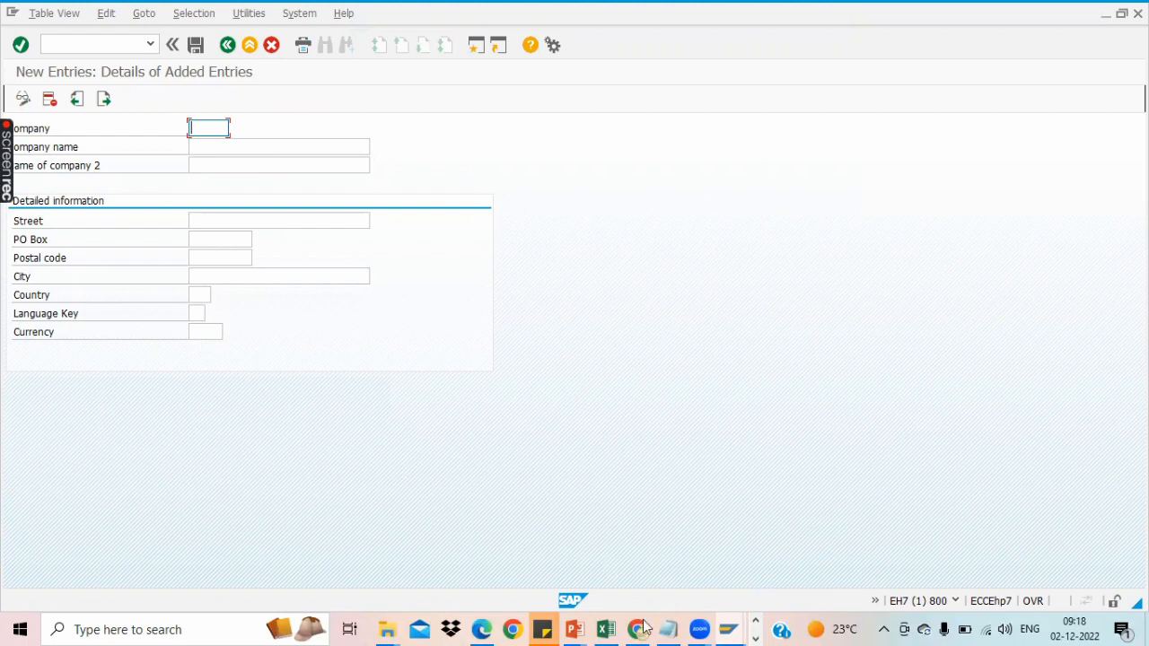
Switch to the Book1 workbook in Excel and close it.
{"action": "left_click", "coordinate": [604, 628]}
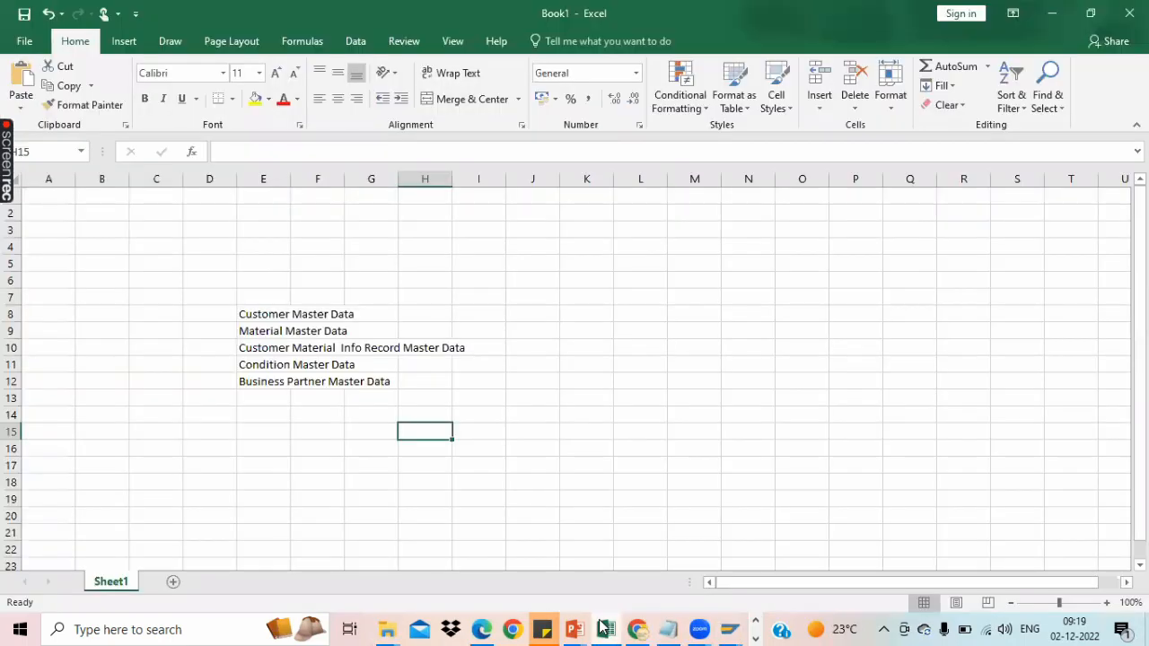
{"action": "left_click", "coordinate": [615, 423]}
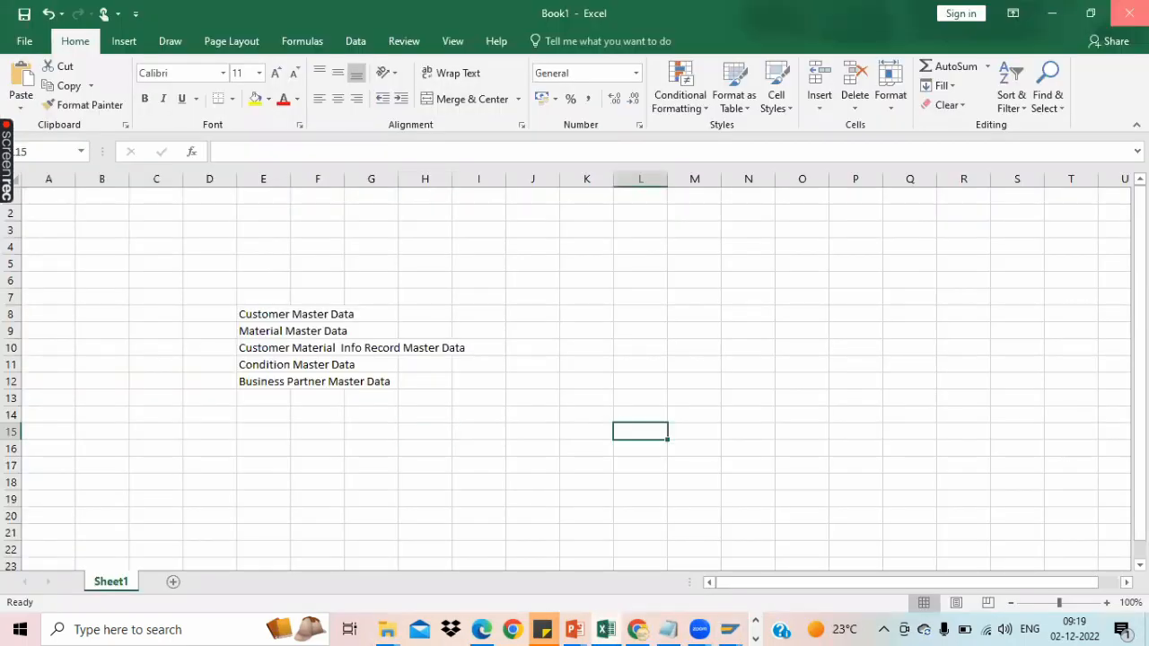
{"action": "left_click", "coordinate": [1129, 13]}
{"action": "left_click", "coordinate": [581, 349]}
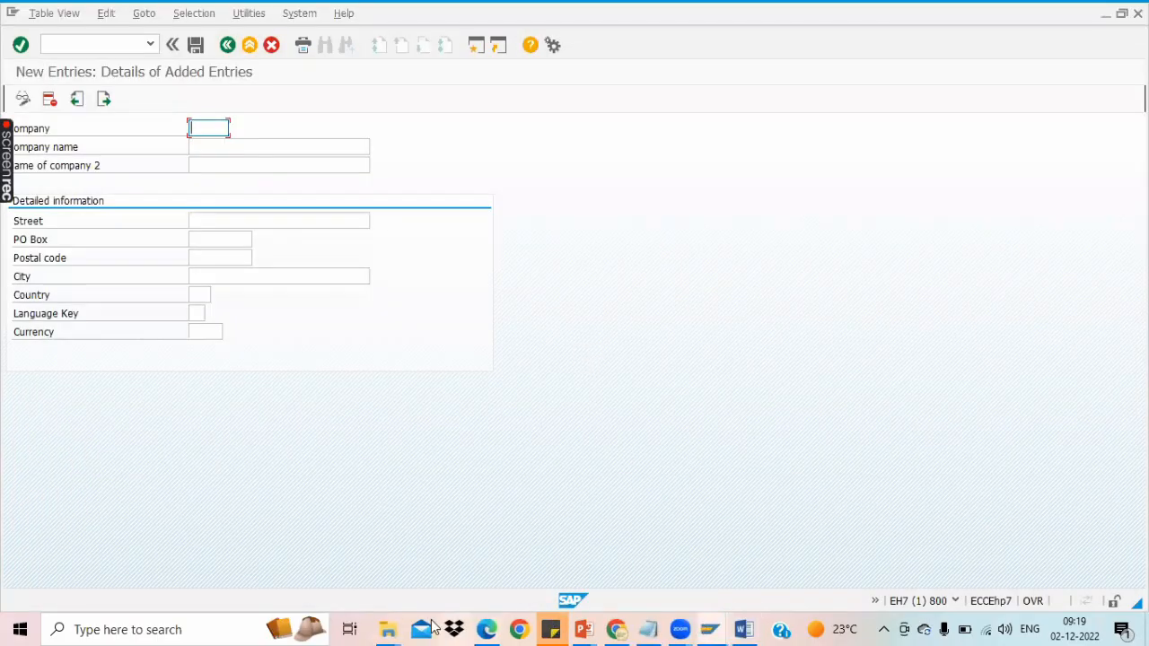
Open the SAP SD Lecture Notes workbook from the SAP SD Material folder in File Explorer and maximize its window.
{"action": "left_click", "coordinate": [386, 629]}
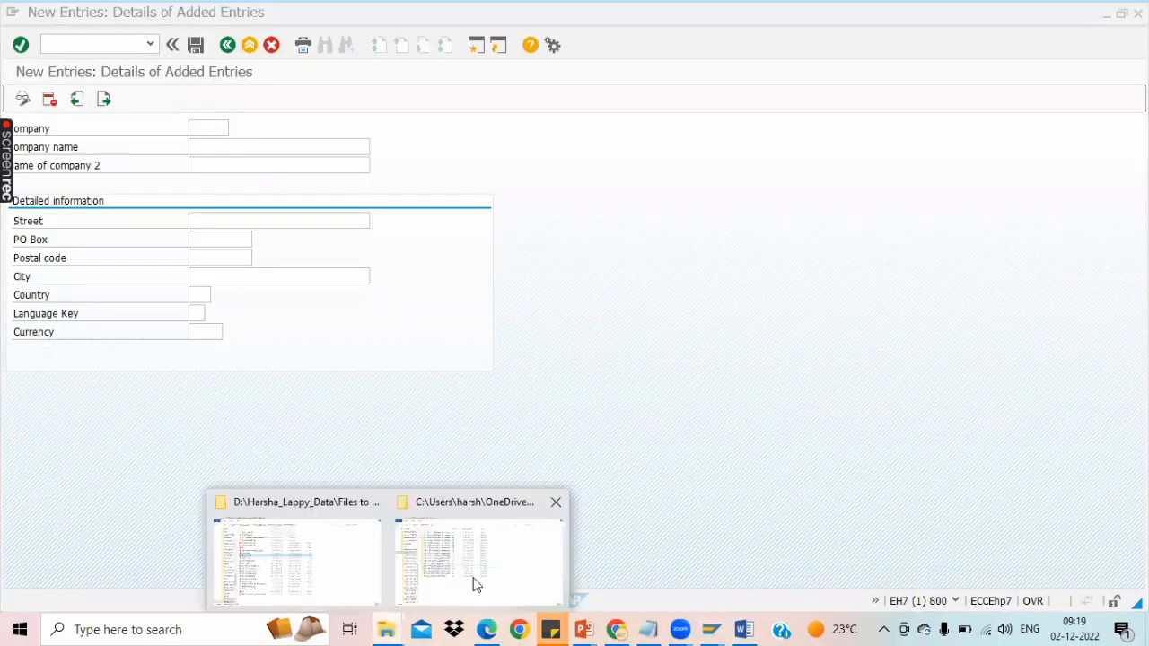
{"action": "left_click", "coordinate": [298, 575]}
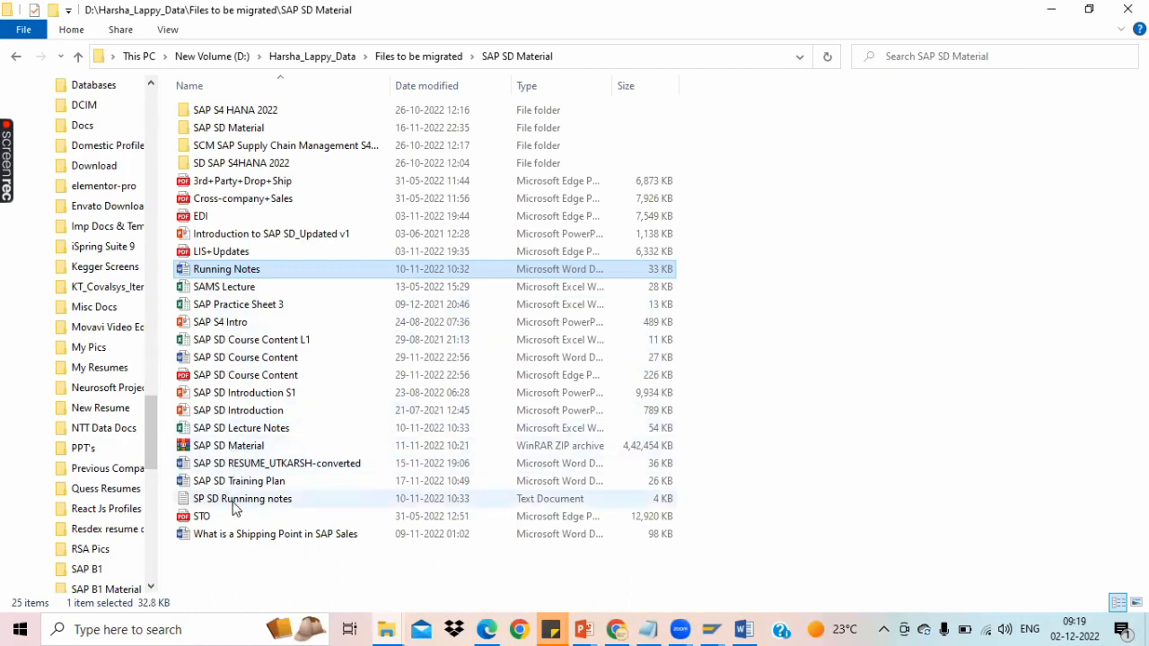
{"action": "double_click", "coordinate": [254, 431]}
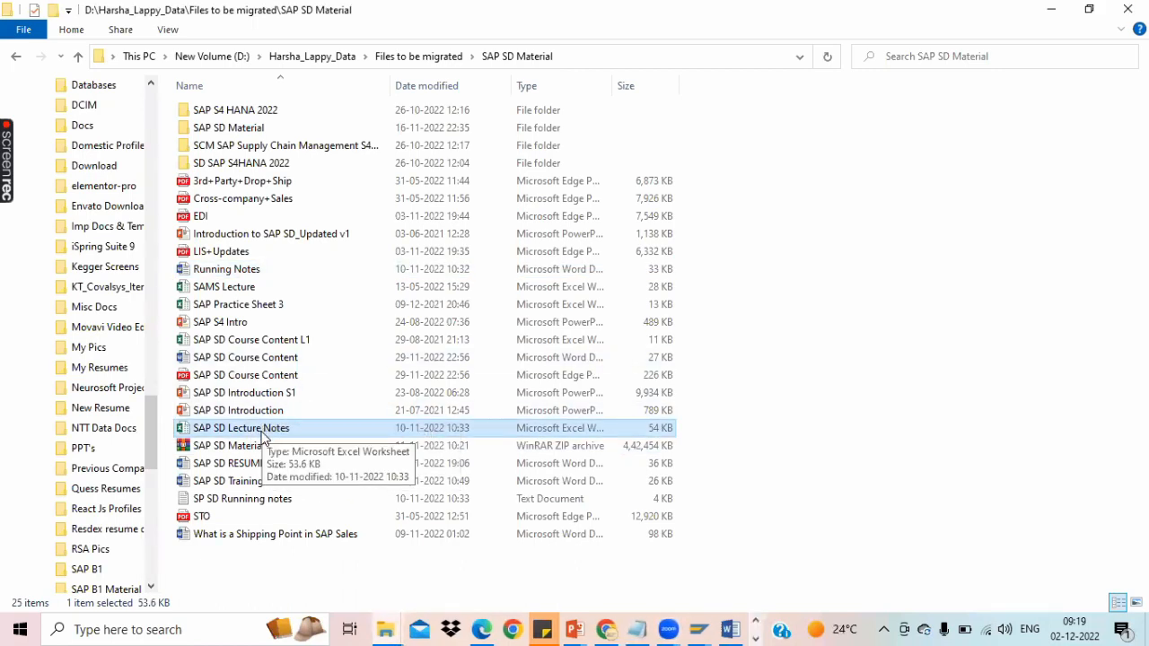
{"action": "left_click", "coordinate": [757, 638]}
{"action": "left_click", "coordinate": [403, 623]}
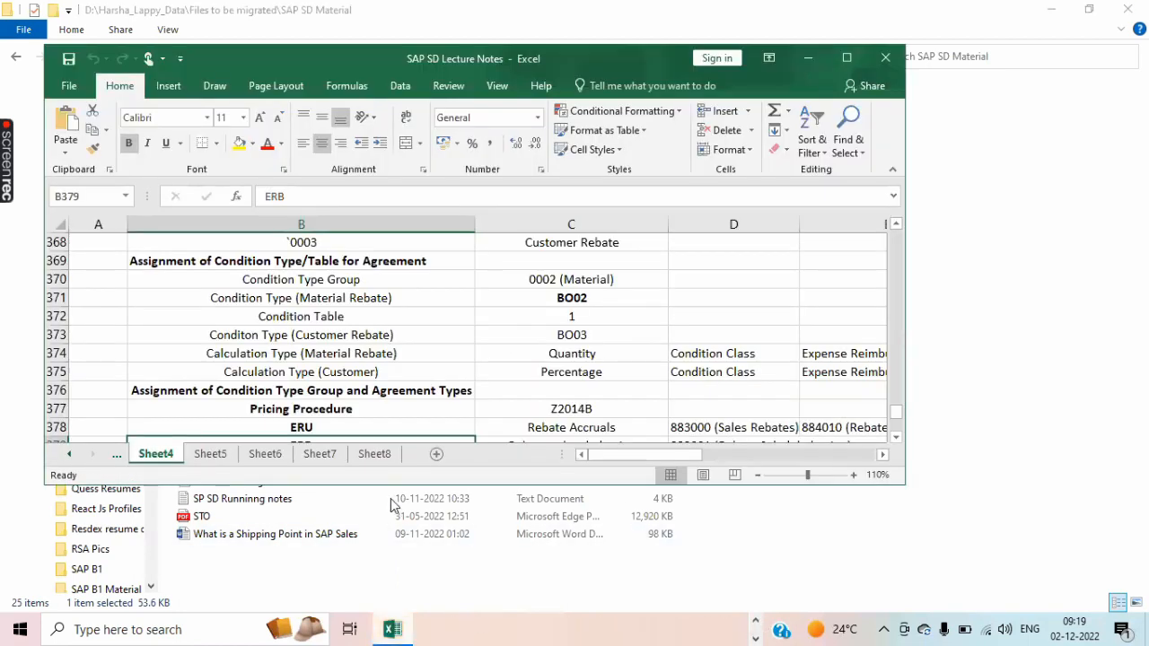
{"action": "left_click", "coordinate": [853, 58]}
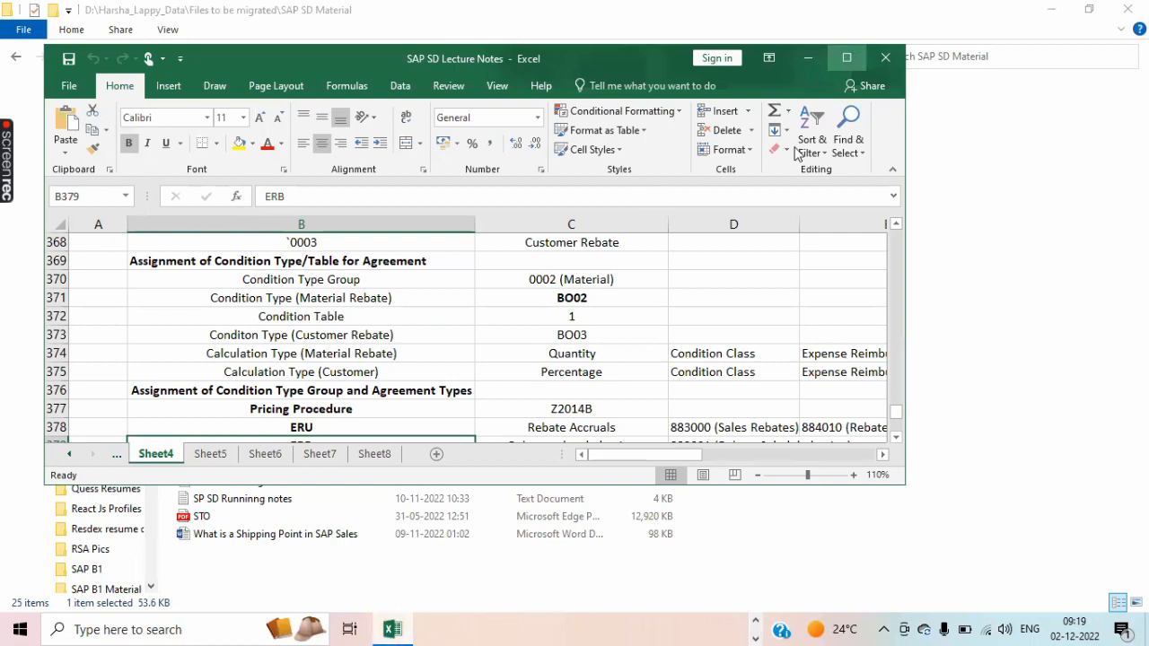
Add a blank worksheet after Sheet8 and copy the labels from Company to Posting Period in cells A1:A31 of Sheet8.
{"action": "left_click", "coordinate": [328, 582]}
{"action": "left_click", "coordinate": [391, 582]}
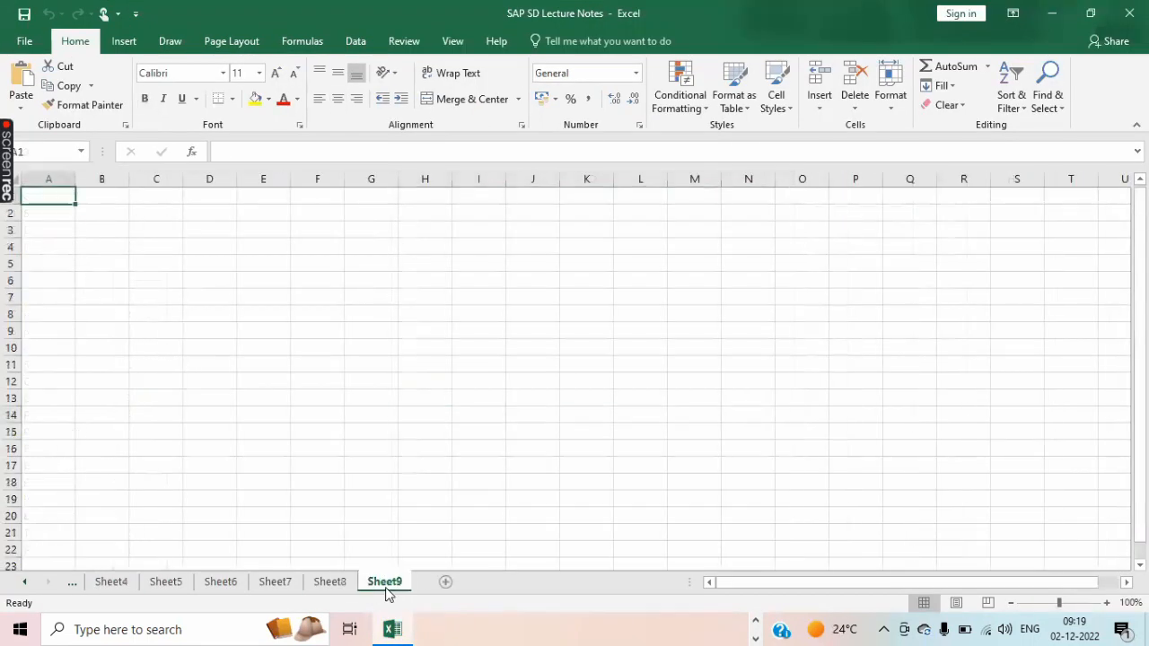
{"action": "left_click", "coordinate": [331, 583]}
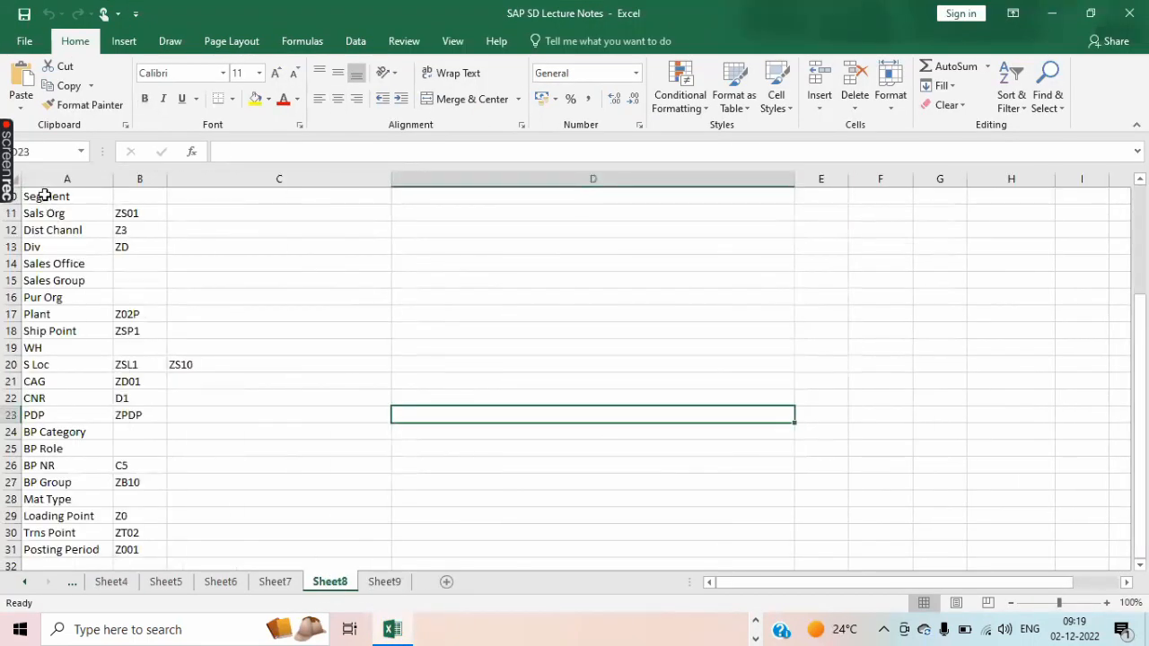
{"action": "left_click_drag", "start_coordinate": [1138, 329], "coordinate": [1138, 297]}
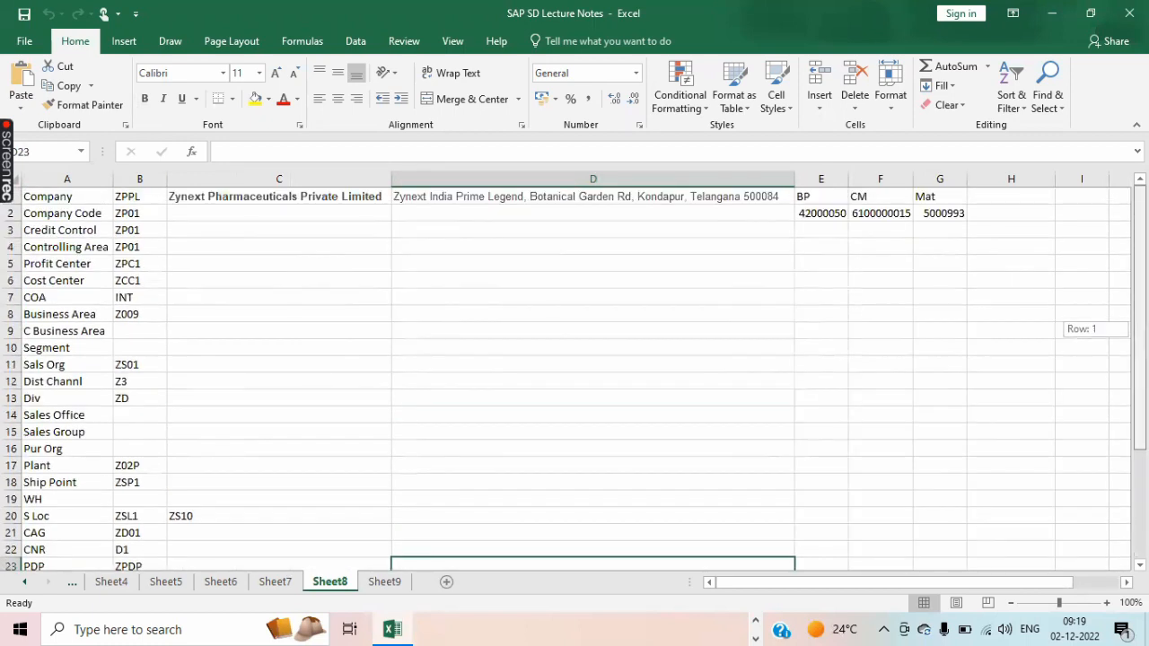
{"action": "left_click_drag", "start_coordinate": [62, 197], "coordinate": [70, 530]}
{"action": "key", "text": "ctrl+c"}
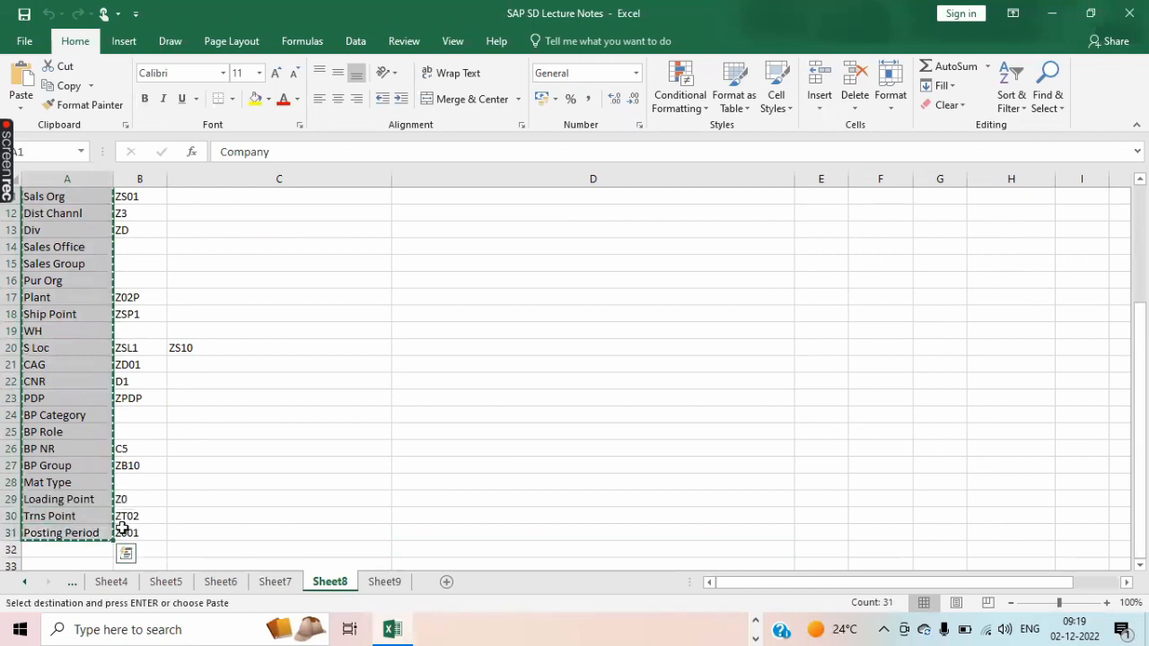
Paste the copied labels into Sheet9 starting at cell A1, fit column A to its content and select B1.
{"action": "left_click", "coordinate": [384, 582]}
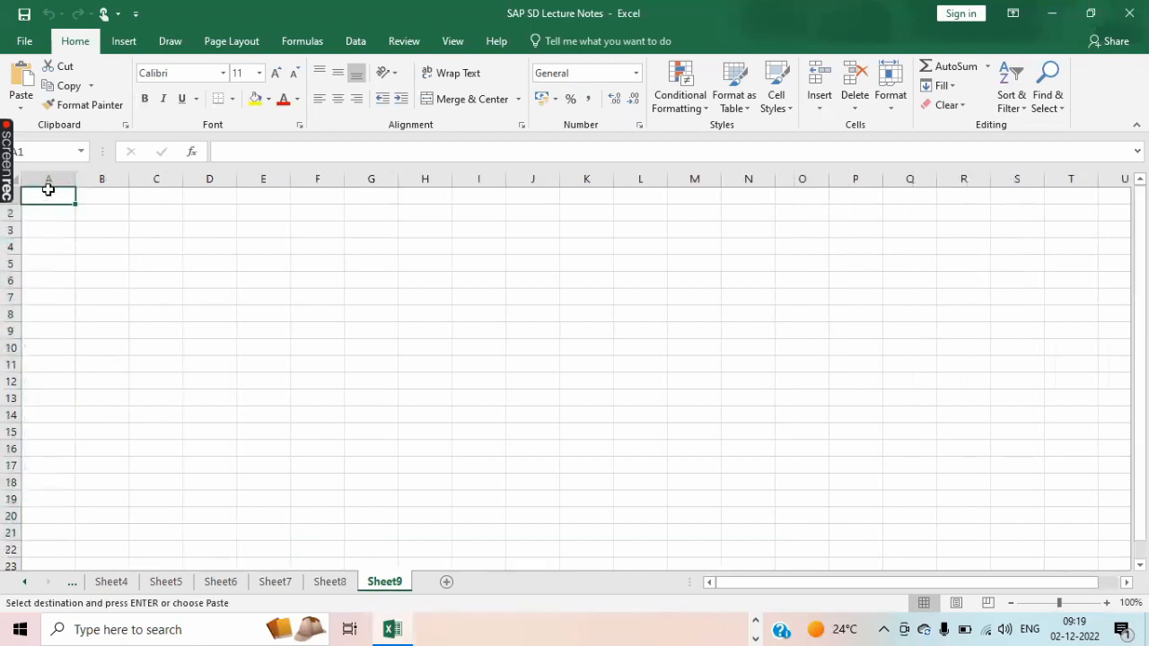
{"action": "key", "text": "ctrl+v"}
{"action": "left_click", "coordinate": [153, 246]}
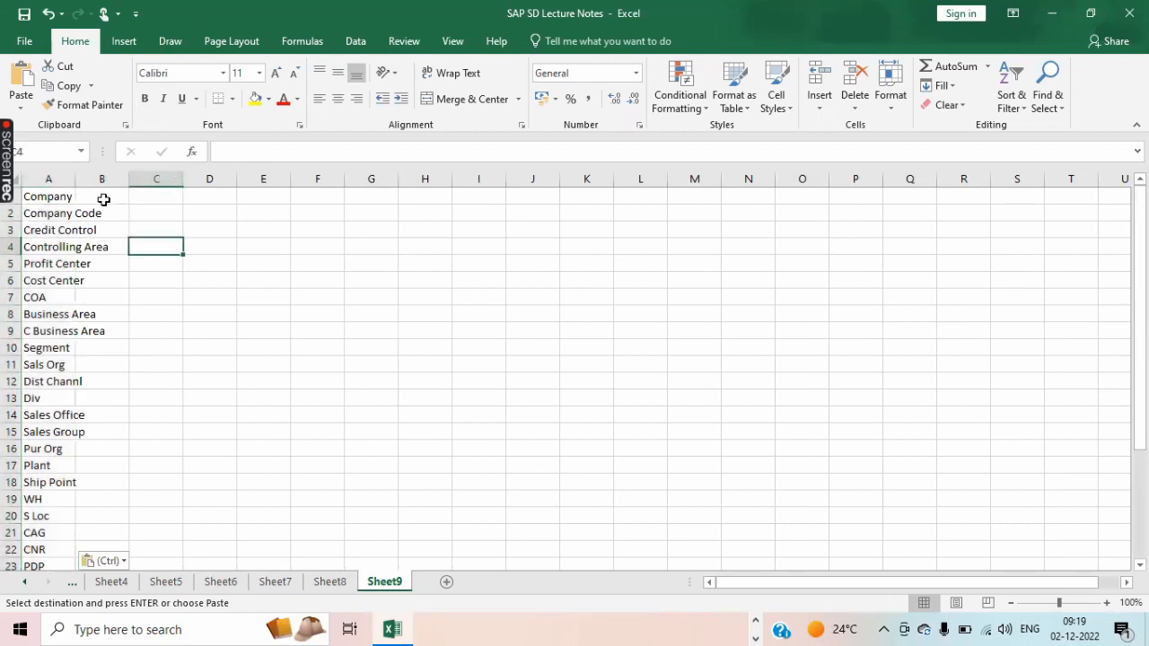
{"action": "double_click", "coordinate": [72, 176]}
{"action": "left_click", "coordinate": [121, 194]}
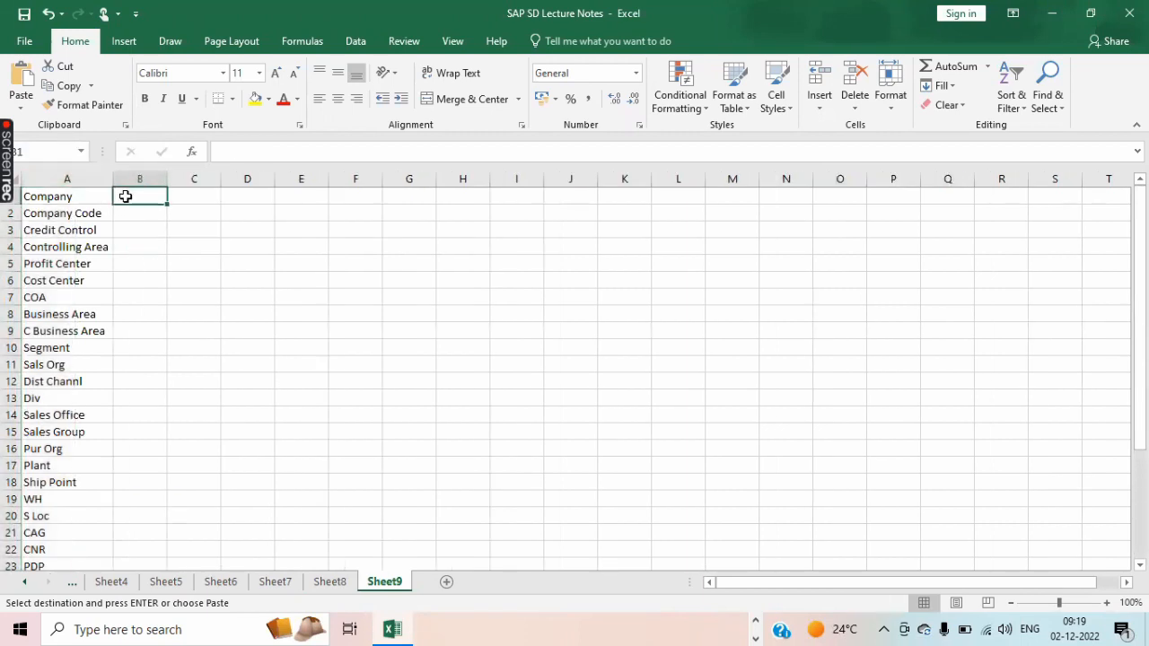
Switch back to the new company entry in SAP and set the company ID to Z100.
{"action": "key", "text": "alt+Tab"}
{"action": "key", "text": "alt+Tab"}
{"action": "key", "text": "alt+Tab"}
{"action": "key", "text": "alt+Tab"}
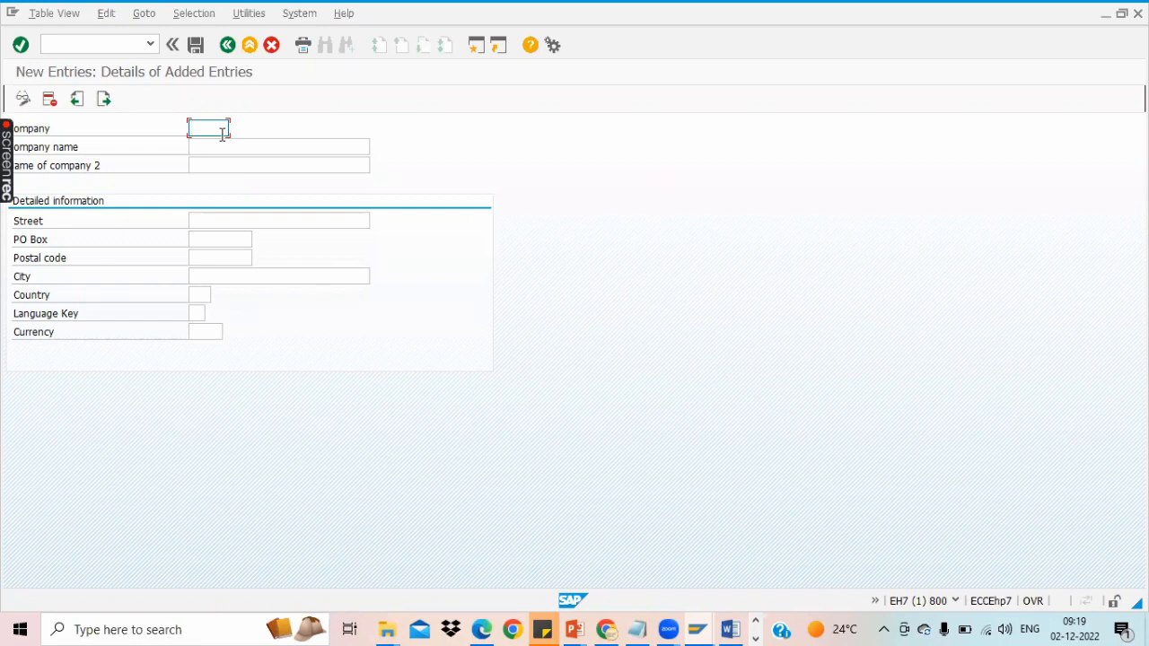
{"action": "type", "text": "Z100"}
Set the company name to "Zentex Paper INC".
{"action": "left_click", "coordinate": [222, 142]}
{"action": "type", "text": "Zentex Paper"}
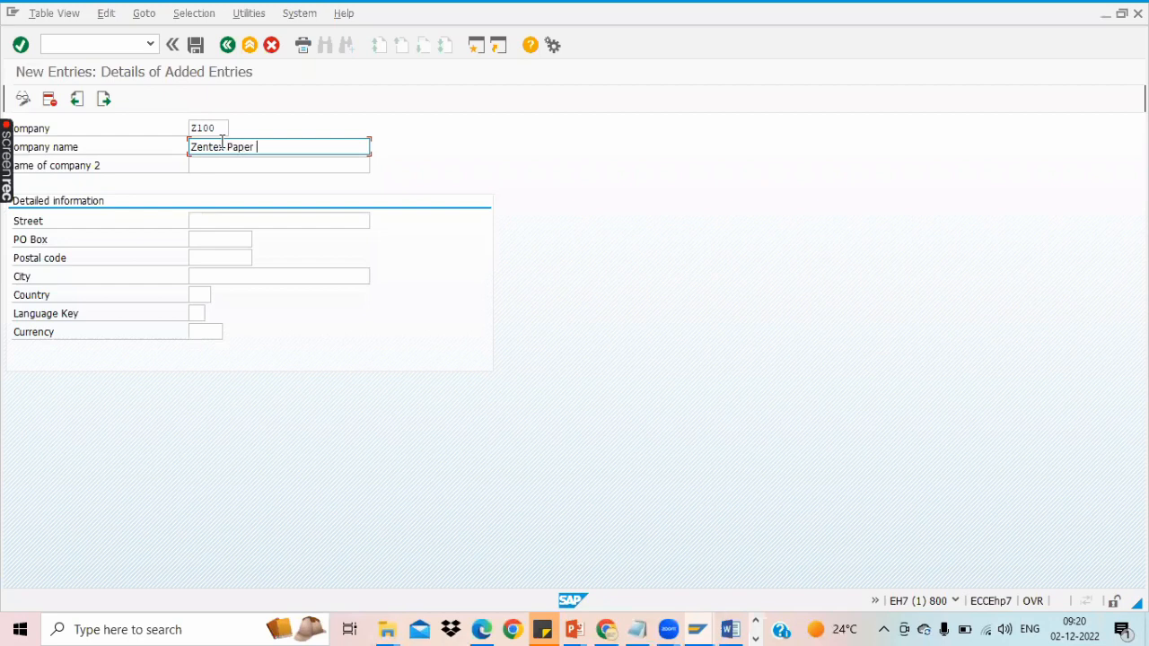
{"action": "type", "text": " &"}
{"action": "key", "text": "BackSpace"}
{"action": "key", "text": "BackSpace"}
{"action": "type", "text": "Pvt Ly"}
{"action": "key", "text": "BackSpace"}
{"action": "type", "text": "td"}
{"action": "key", "text": "BackSpace"}
{"action": "key", "text": "BackSpace"}
{"action": "key", "text": "BackSpace"}
{"action": "key", "text": "BackSpace"}
{"action": "key", "text": "BackSpace"}
{"action": "key", "text": "BackSpace"}
{"action": "key", "text": "BackSpace"}
{"action": "key", "text": "BackSpace"}
{"action": "key", "text": "BackSpace"}
{"action": "type", "text": "r INC"}
Fill in the new company's street, PO box and postal code.
{"action": "left_click", "coordinate": [254, 167]}
{"action": "left_click", "coordinate": [244, 224]}
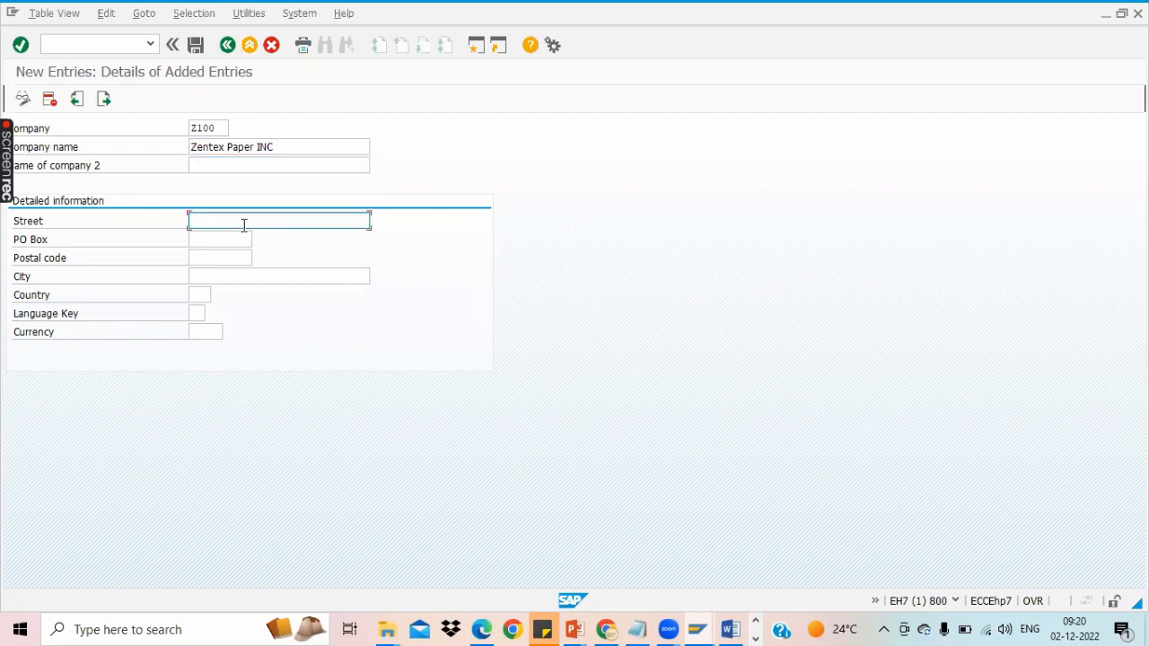
{"action": "type", "text": "Street 101"}
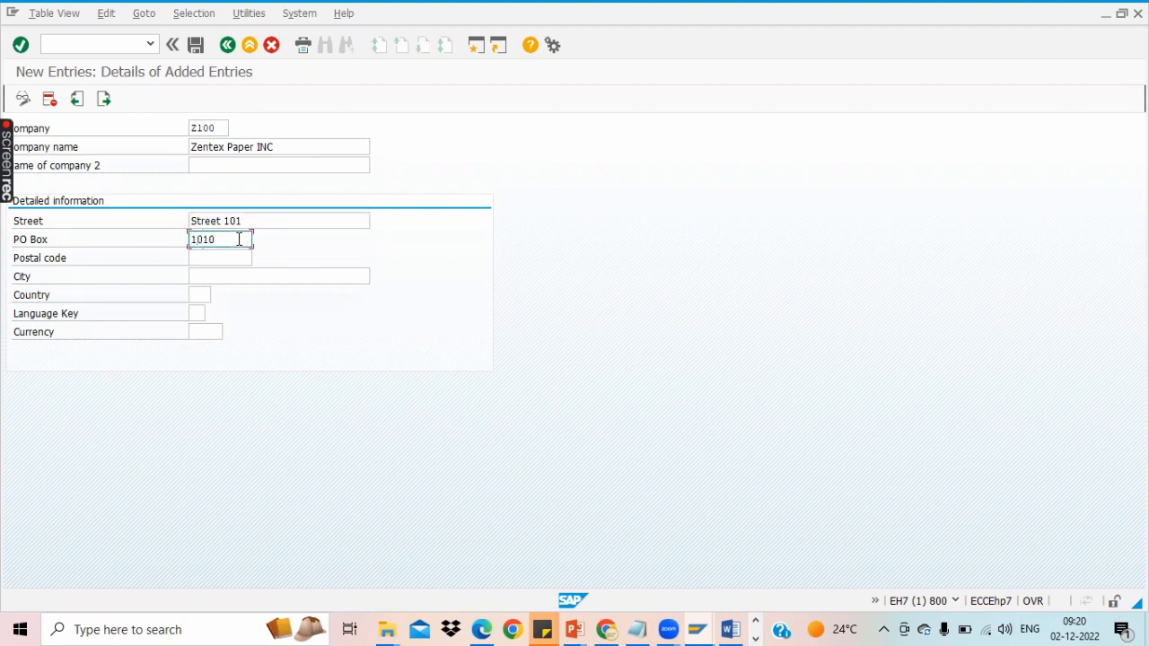
{"action": "left_click", "coordinate": [240, 254]}
{"action": "left_click_drag", "start_coordinate": [230, 240], "coordinate": [188, 240]}
{"action": "key", "text": "BackSpace"}
{"action": "left_click", "coordinate": [202, 261]}
{"action": "key", "text": "ctrl+v"}
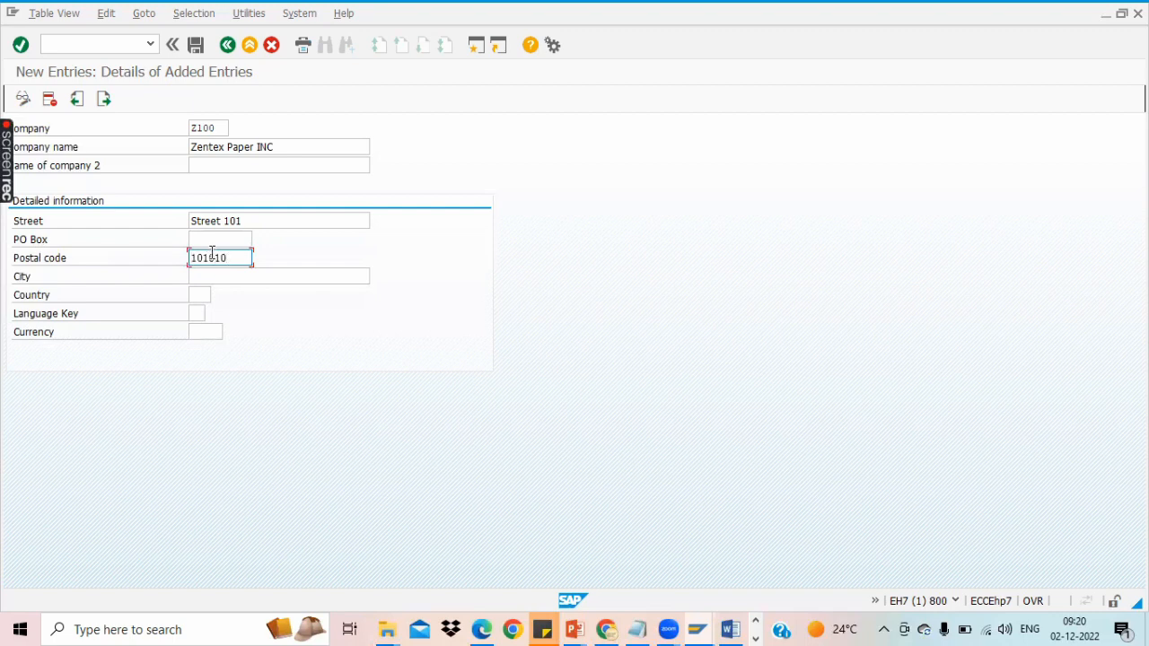
{"action": "left_click", "coordinate": [217, 238]}
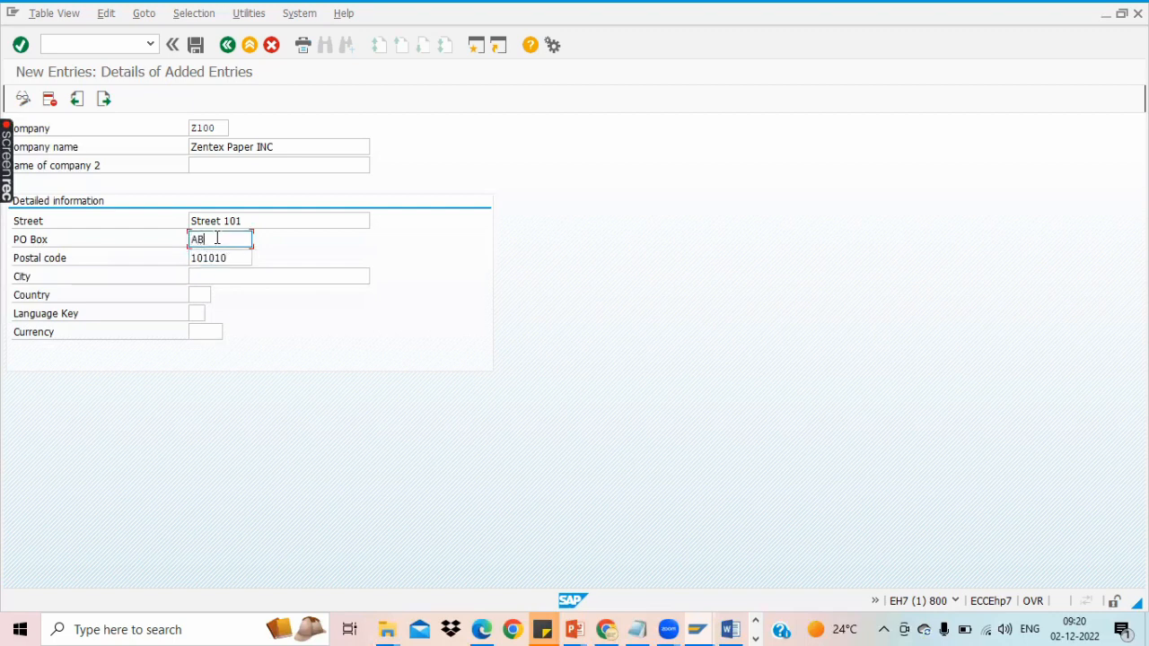
Set the city to Frunkfurt, country US, language key EN and currency USD, and try to save the company entry.
{"action": "left_click", "coordinate": [225, 271]}
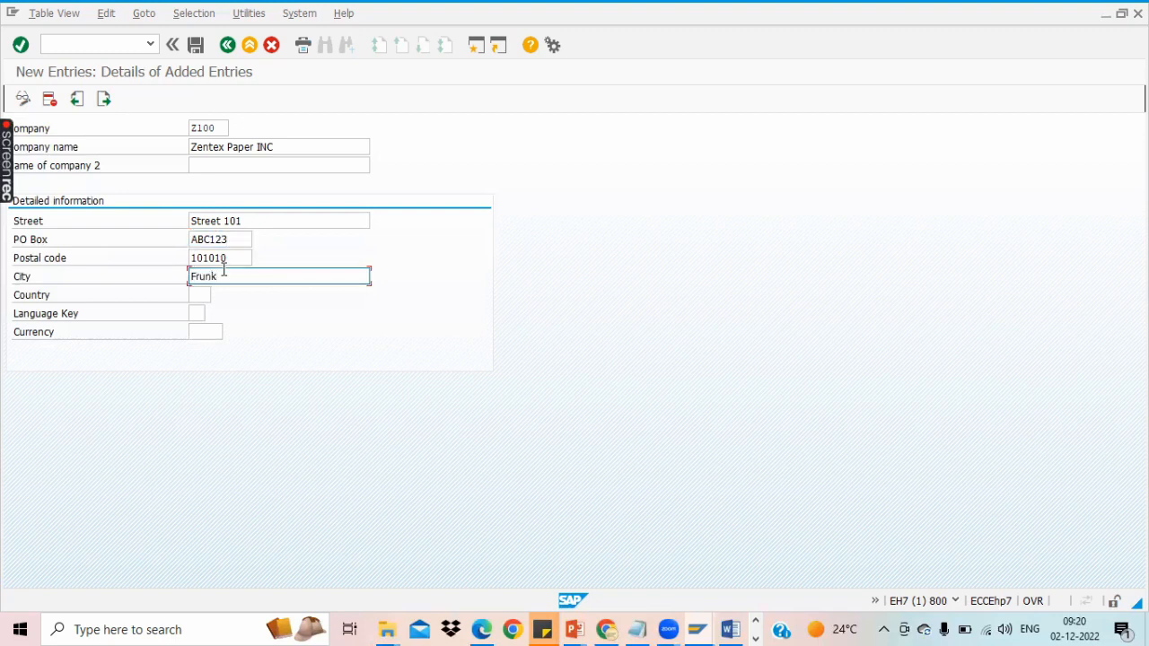
{"action": "left_click", "coordinate": [203, 294]}
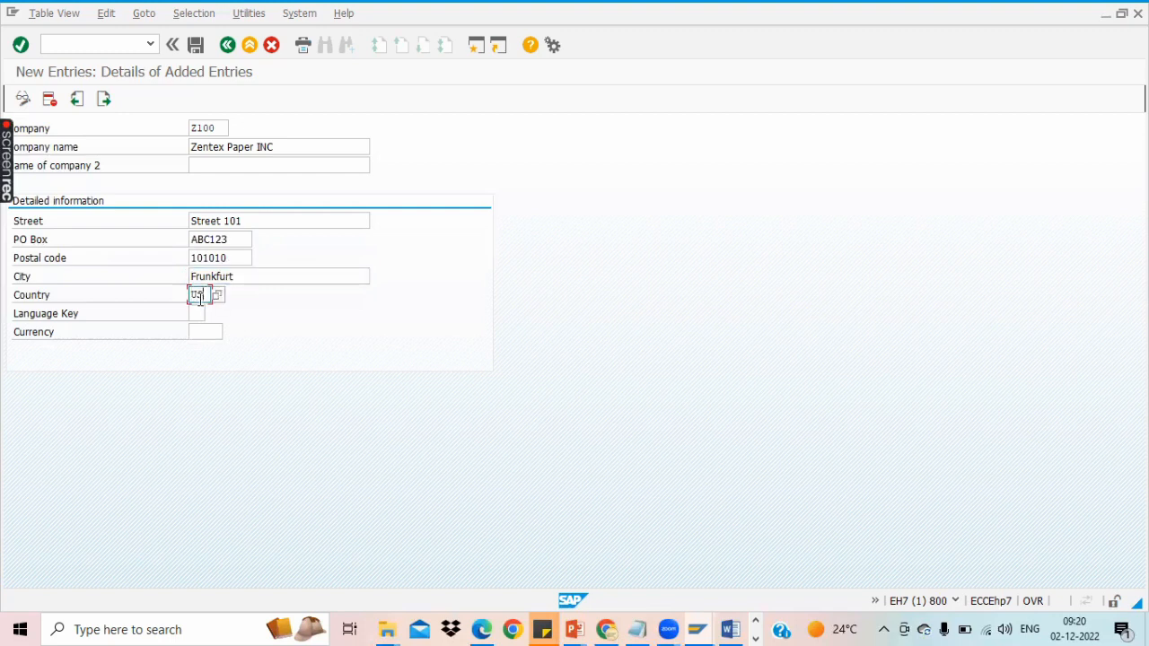
{"action": "left_click", "coordinate": [198, 312]}
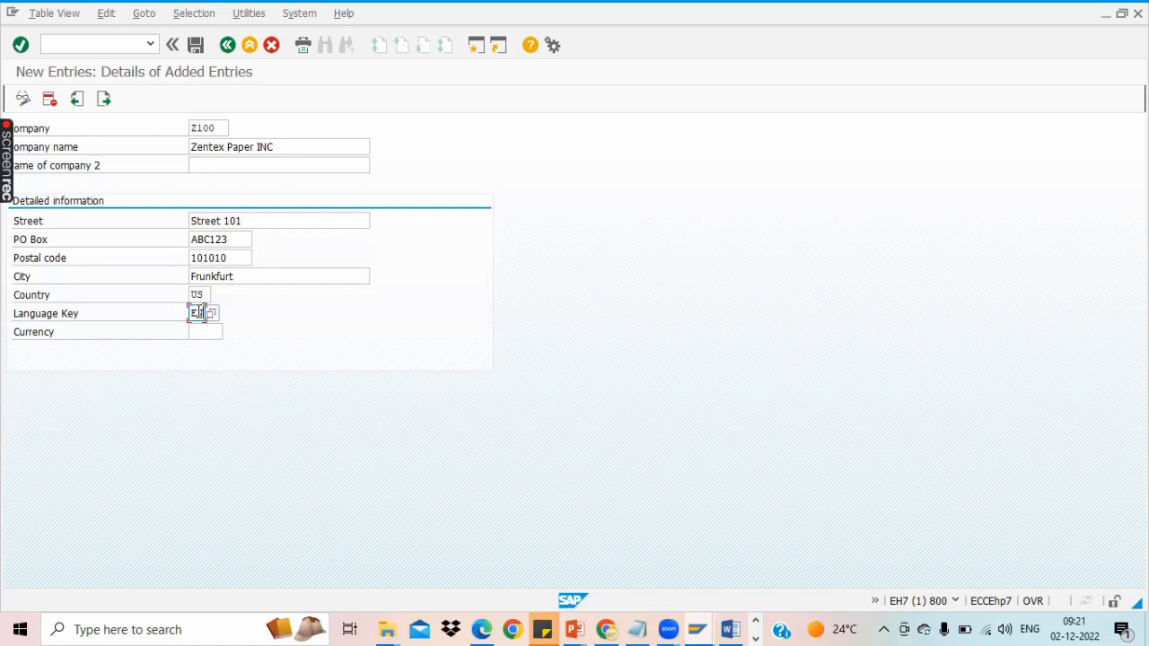
{"action": "left_click", "coordinate": [203, 331]}
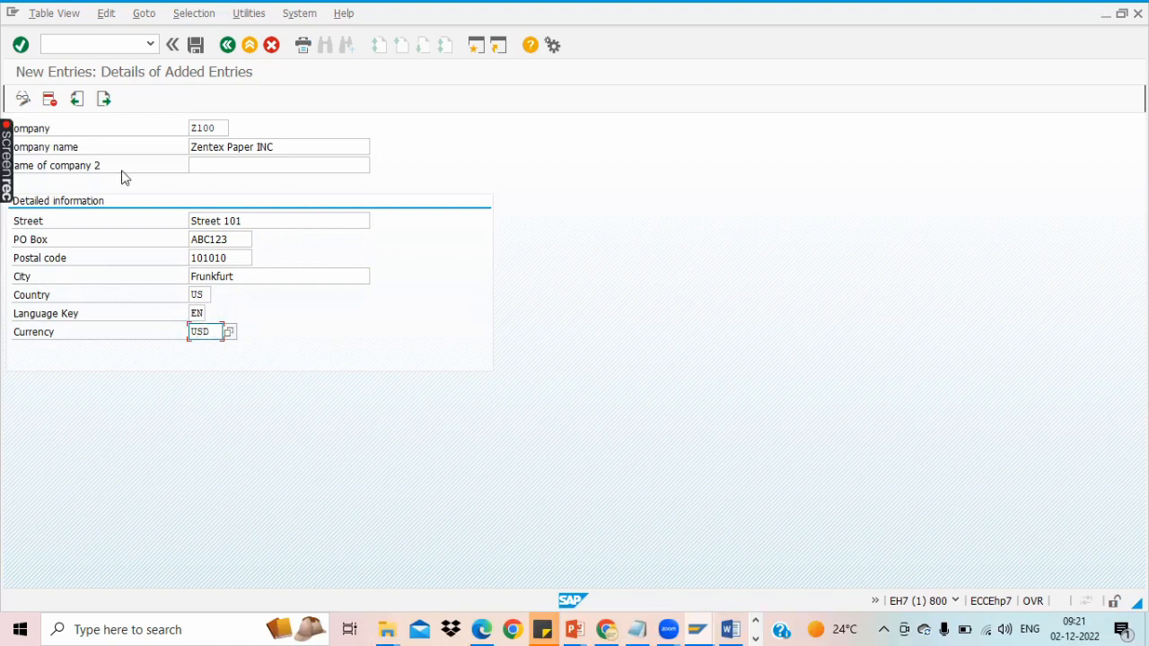
{"action": "left_click", "coordinate": [200, 51]}
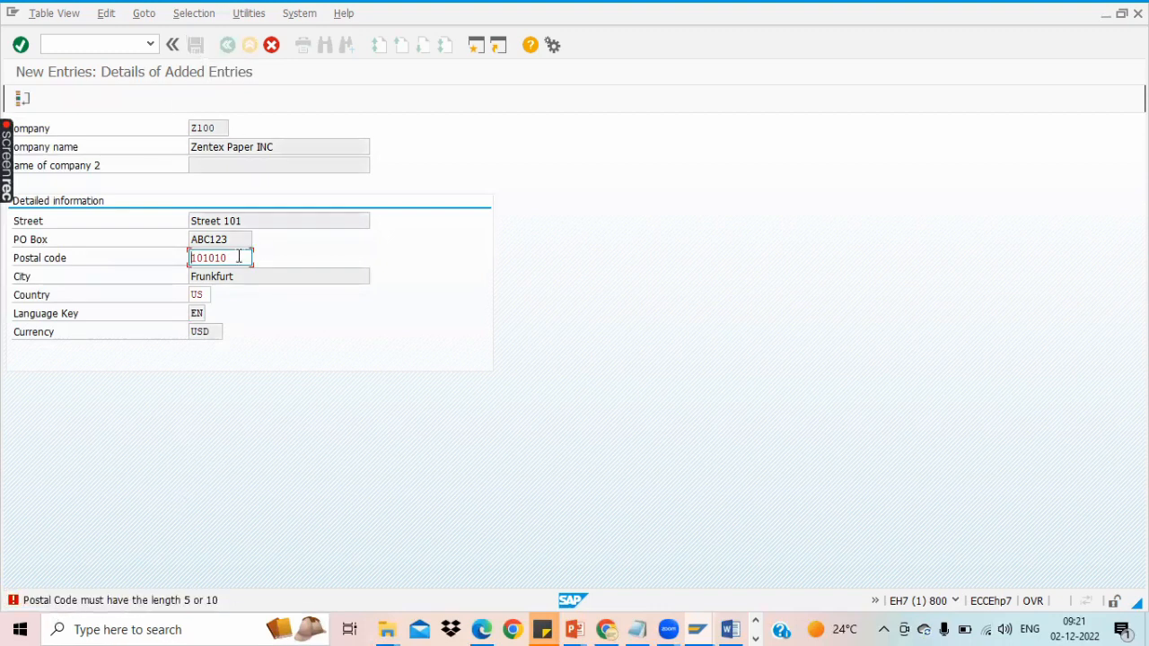
Resubmit the company entry with its postal code shortened to five digits, and discard the unsaved entry.
{"action": "left_click", "coordinate": [232, 261]}
{"action": "key", "text": "BackSpace"}
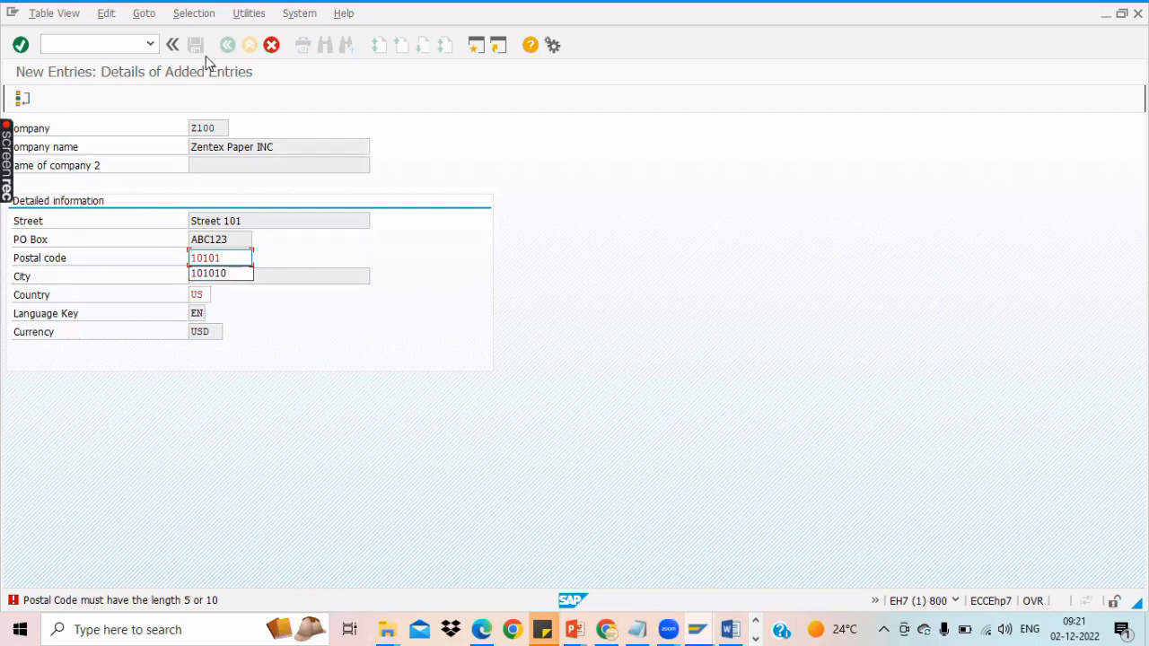
{"action": "key", "text": "Return"}
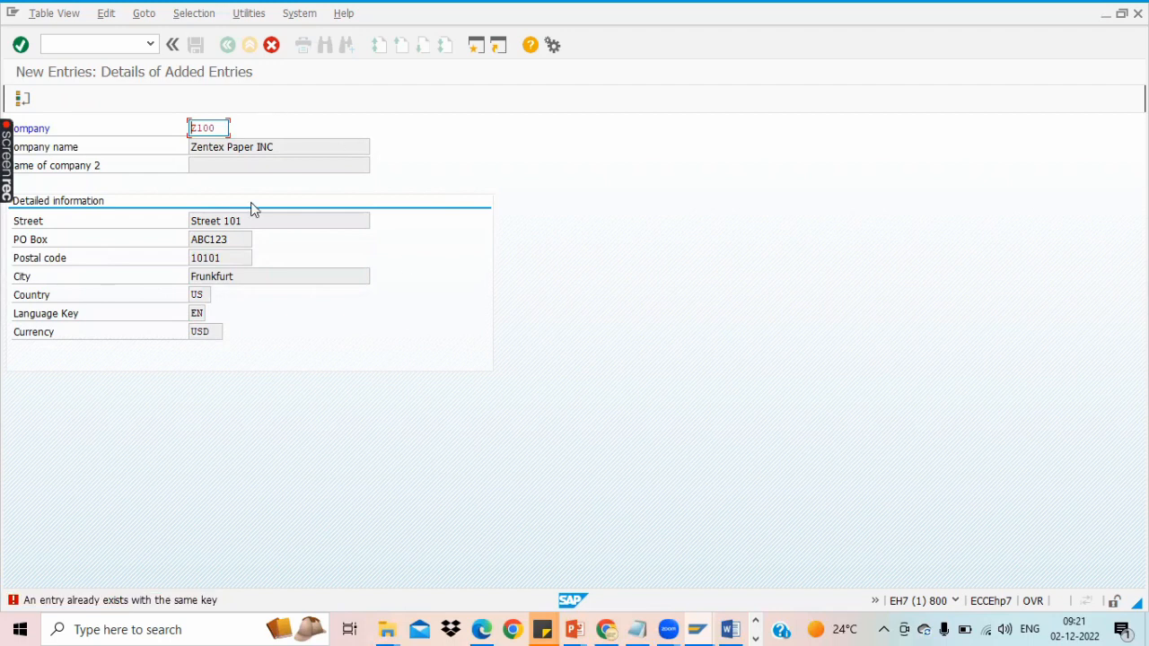
{"action": "left_click", "coordinate": [271, 44]}
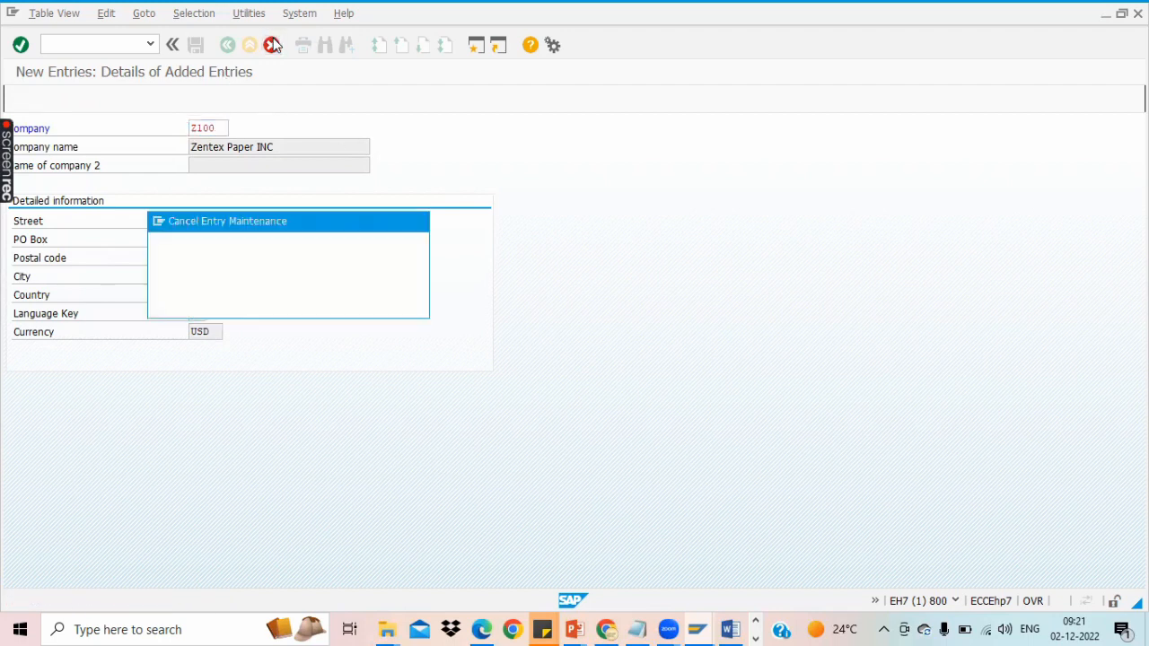
{"action": "left_click", "coordinate": [224, 306]}
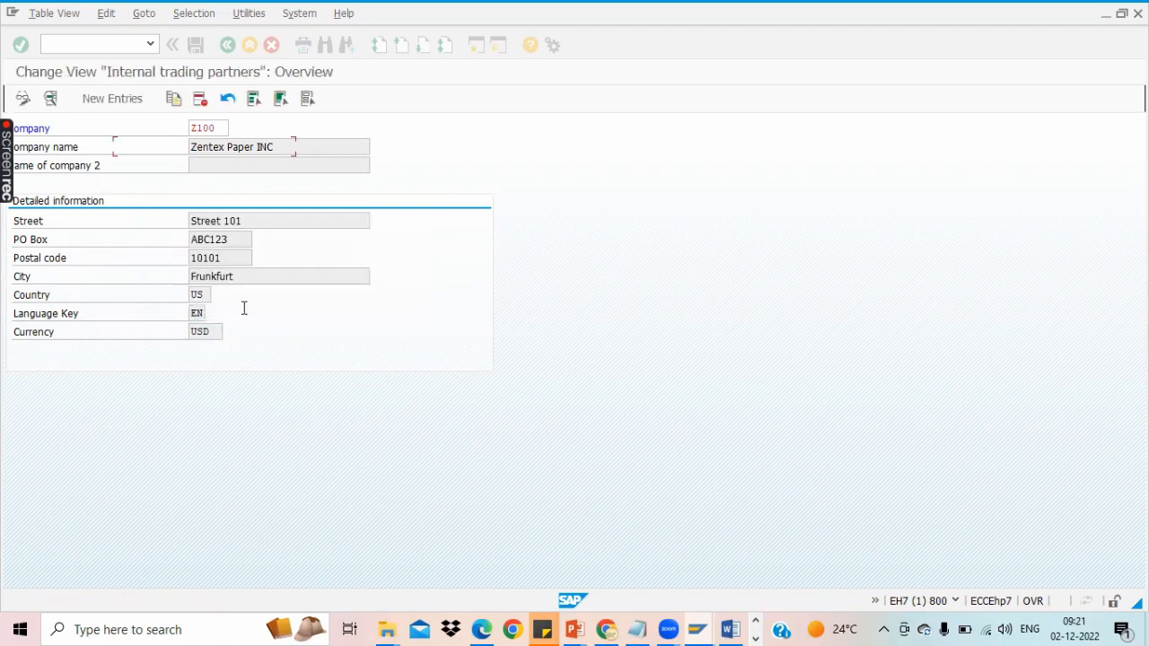
Browse the internal trading partners overview backwards from its last entry, examining the existing company IDs that begin with Z.
{"action": "left_click_drag", "start_coordinate": [474, 176], "coordinate": [471, 395]}
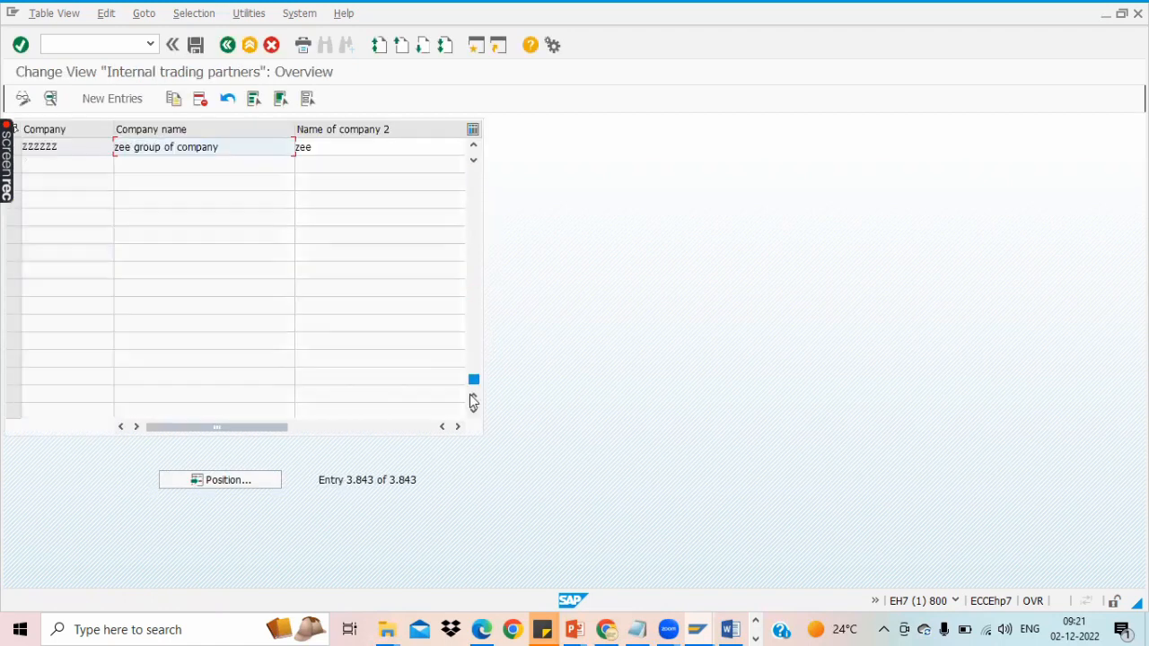
{"action": "left_click", "coordinate": [474, 145]}
{"action": "left_click", "coordinate": [474, 146]}
{"action": "left_click", "coordinate": [474, 146]}
{"action": "left_click", "coordinate": [474, 145]}
{"action": "left_click", "coordinate": [474, 145]}
{"action": "left_click", "coordinate": [474, 145]}
{"action": "left_click", "coordinate": [474, 146]}
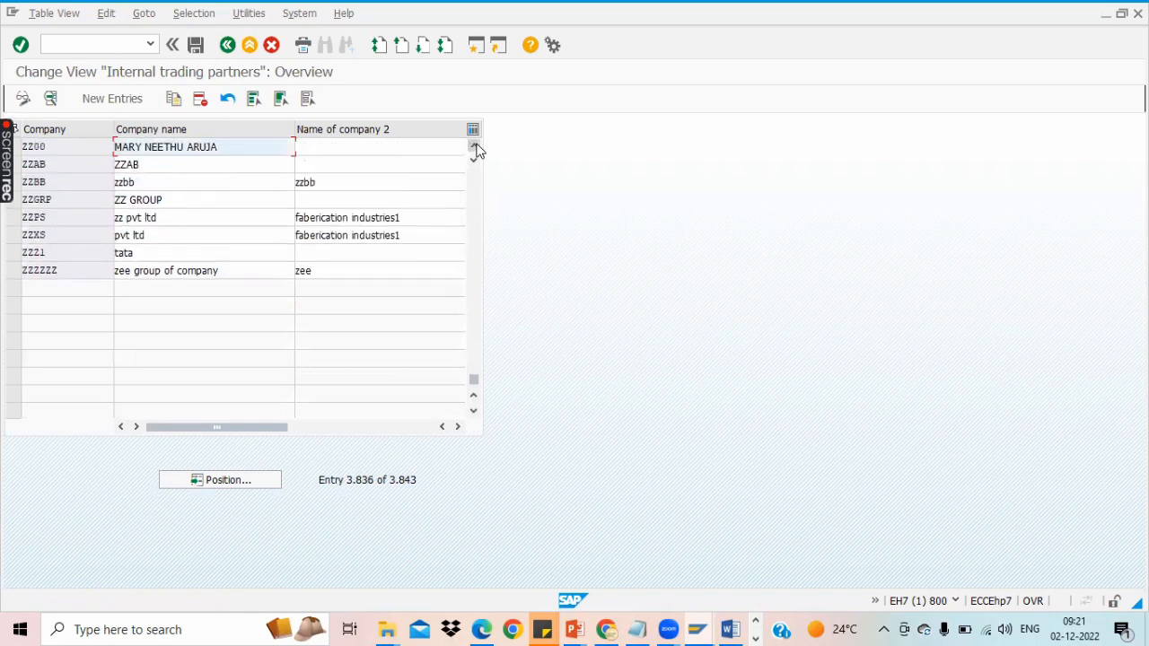
{"action": "left_click", "coordinate": [474, 145]}
{"action": "left_click", "coordinate": [474, 145]}
{"action": "left_click", "coordinate": [474, 146]}
{"action": "left_click", "coordinate": [474, 145]}
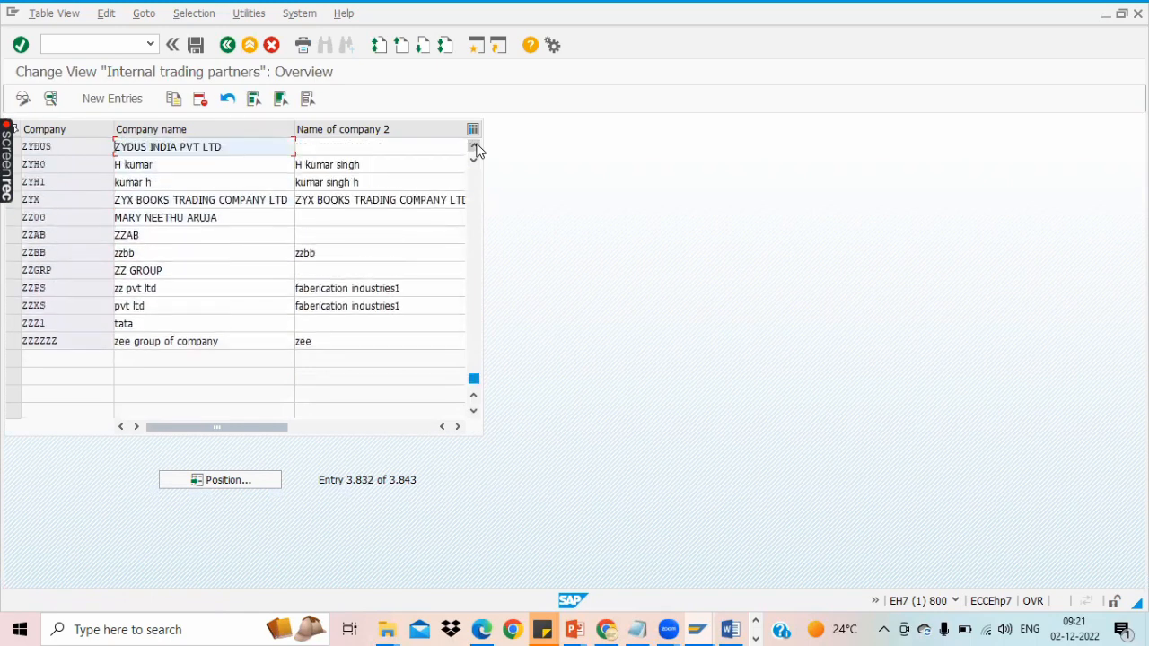
{"action": "left_click", "coordinate": [474, 145]}
{"action": "left_click", "coordinate": [474, 145]}
{"action": "left_click", "coordinate": [473, 145]}
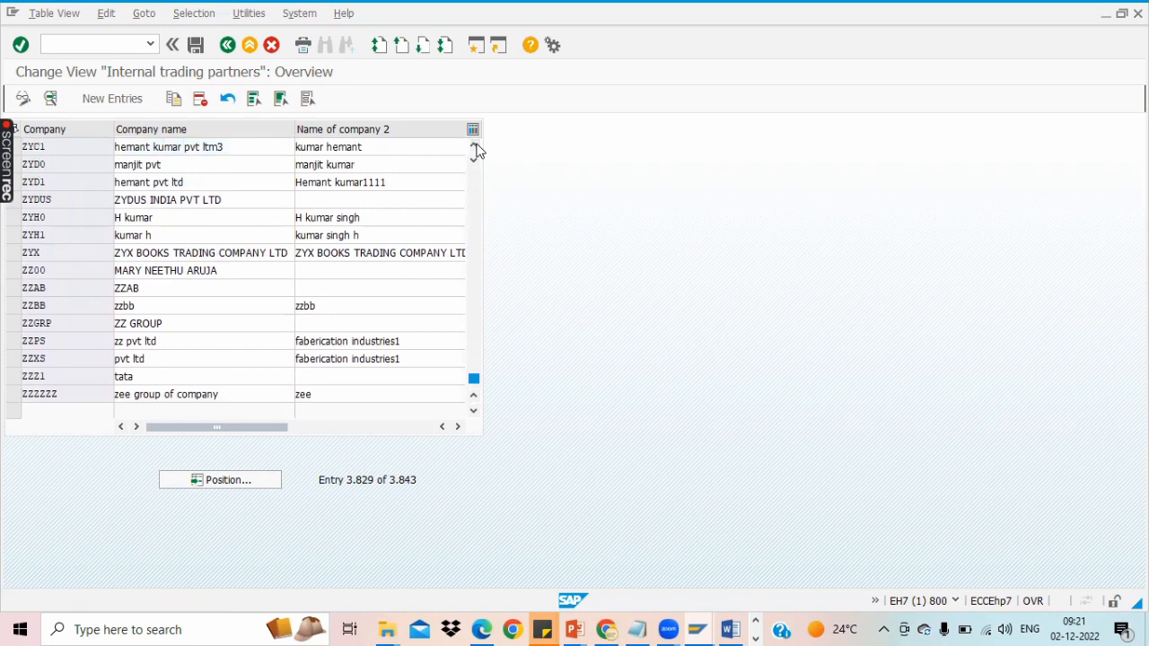
{"action": "left_click", "coordinate": [474, 145]}
{"action": "left_click", "coordinate": [474, 145]}
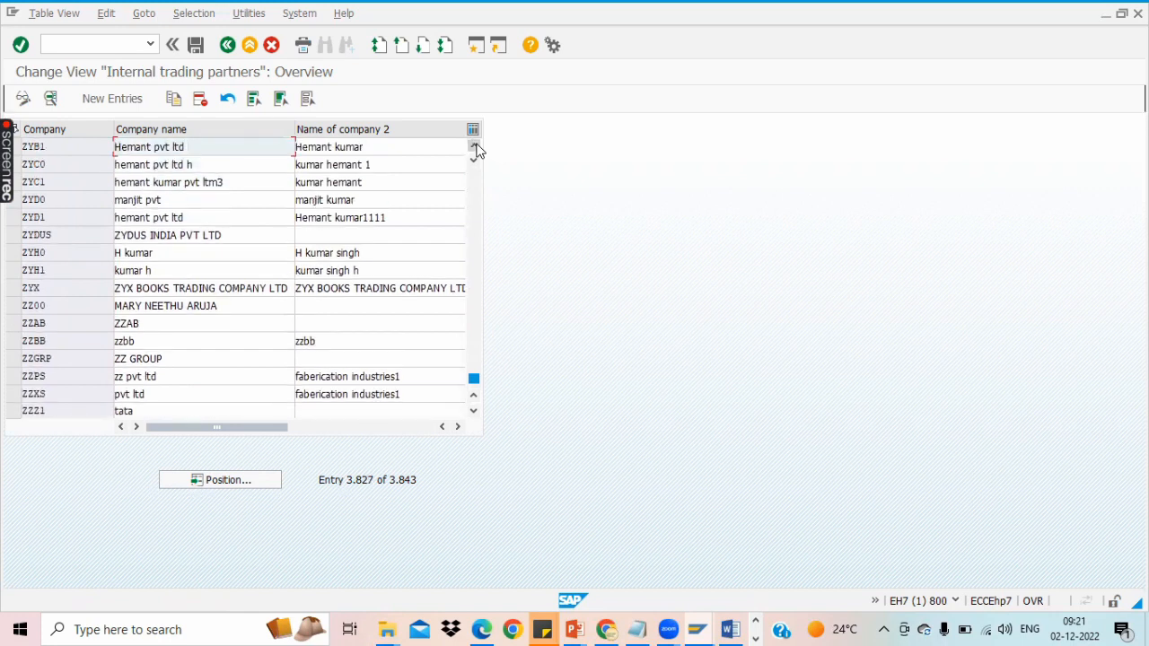
{"action": "left_click", "coordinate": [474, 145]}
{"action": "left_click", "coordinate": [474, 145]}
{"action": "left_click", "coordinate": [474, 146]}
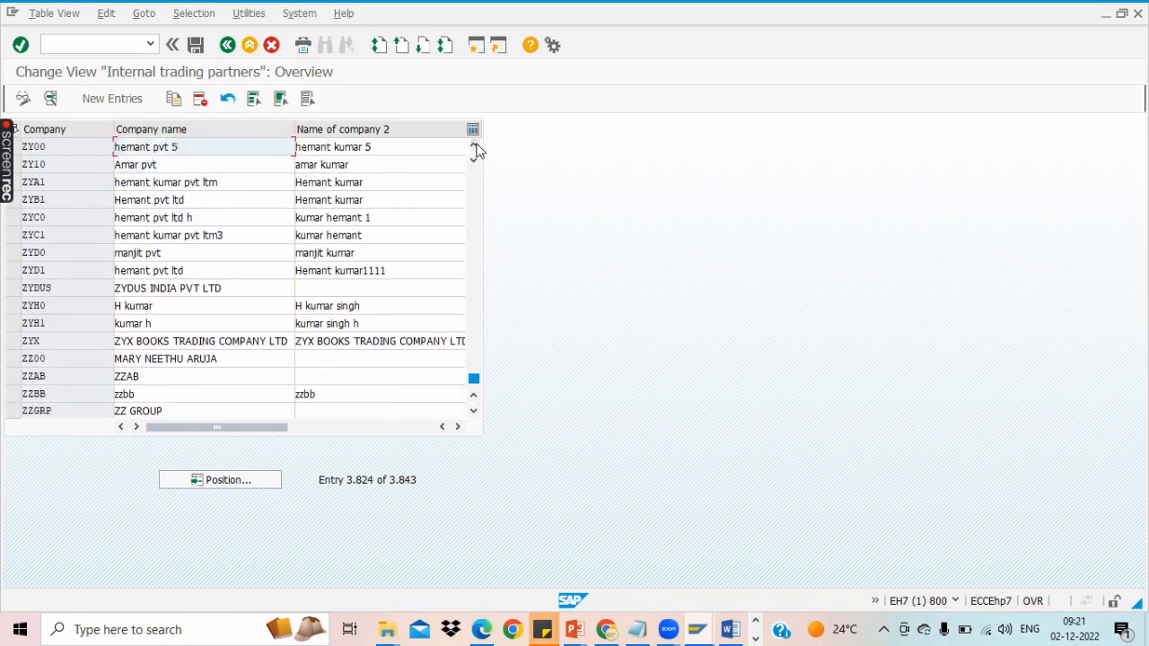
{"action": "left_click", "coordinate": [474, 145]}
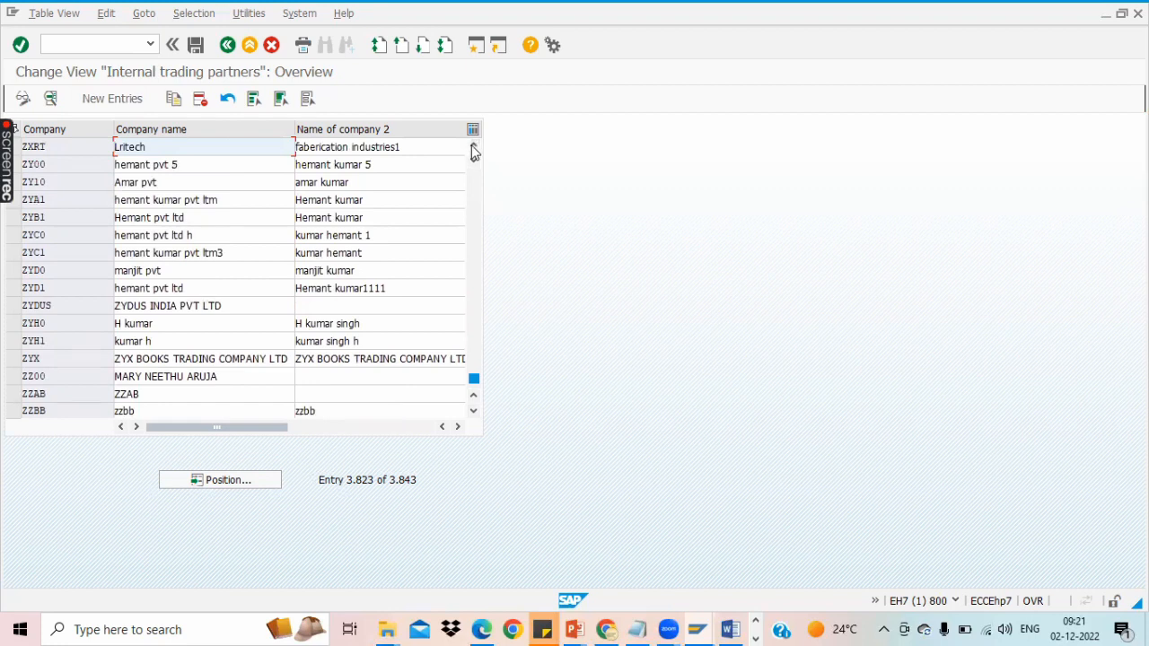
{"action": "left_click", "coordinate": [474, 147]}
{"action": "left_click", "coordinate": [474, 148]}
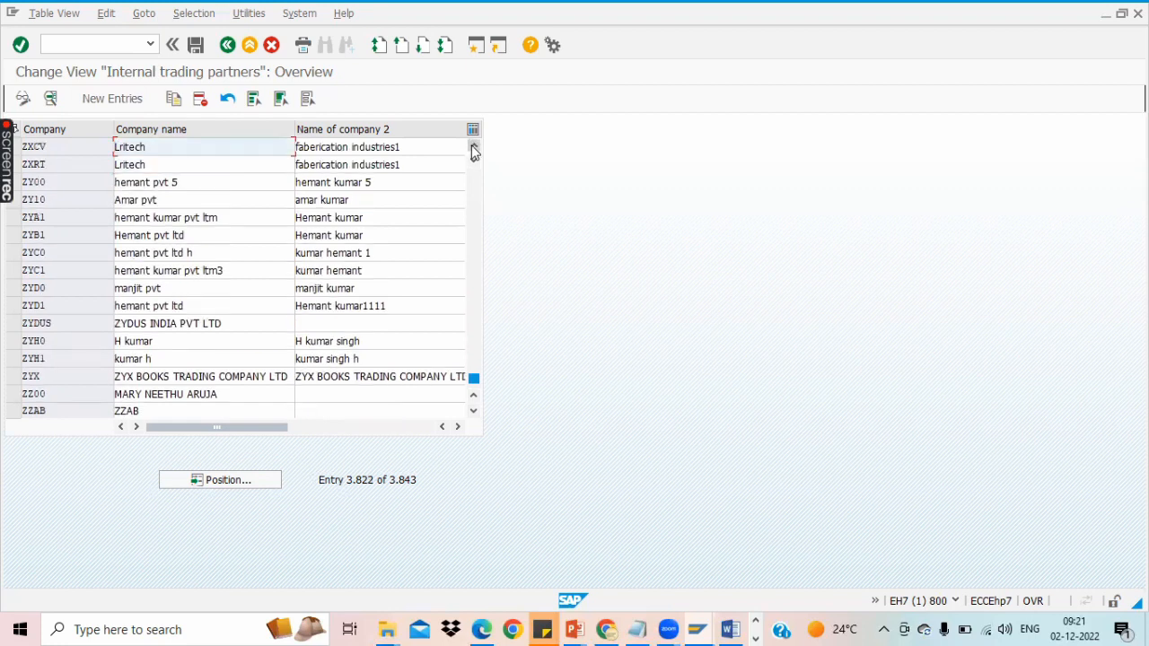
{"action": "left_click", "coordinate": [473, 148]}
{"action": "left_click", "coordinate": [474, 148]}
{"action": "left_click", "coordinate": [474, 148]}
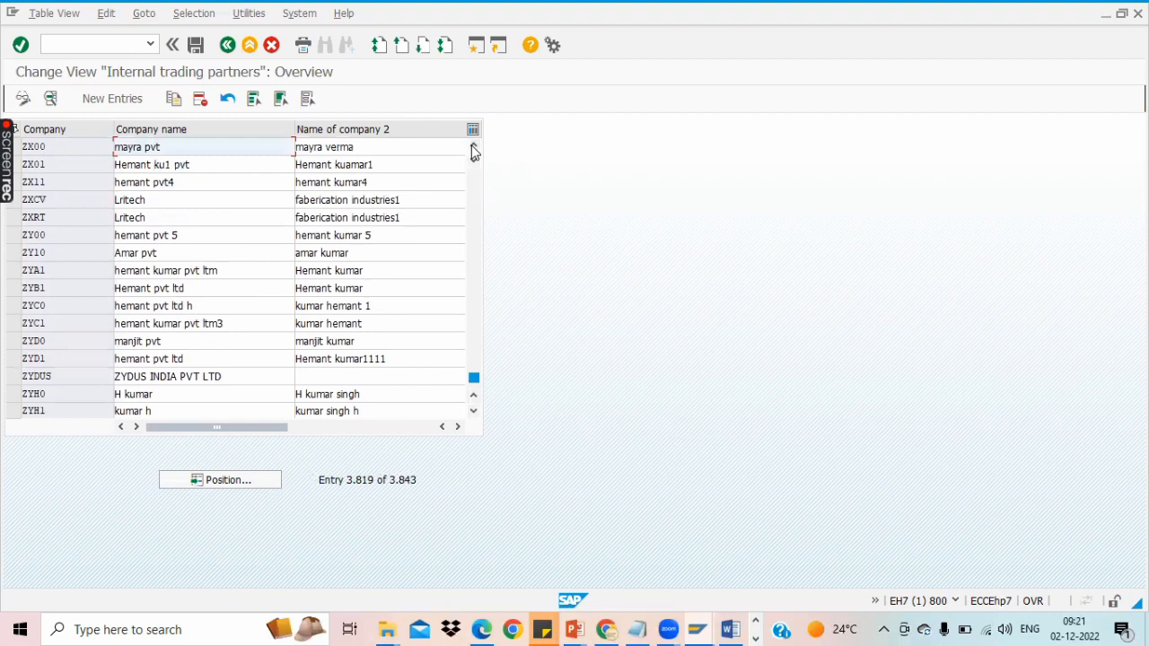
{"action": "left_click", "coordinate": [474, 148]}
{"action": "left_click", "coordinate": [474, 148]}
{"action": "left_click", "coordinate": [474, 149]}
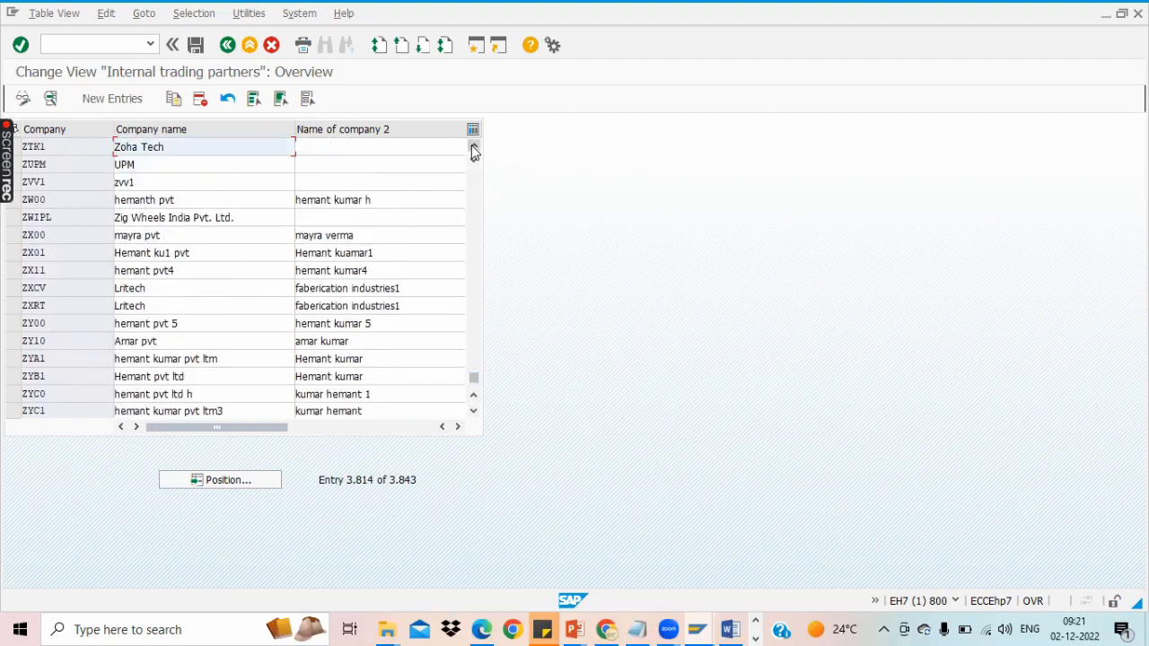
{"action": "left_click", "coordinate": [473, 148]}
{"action": "left_click", "coordinate": [474, 148]}
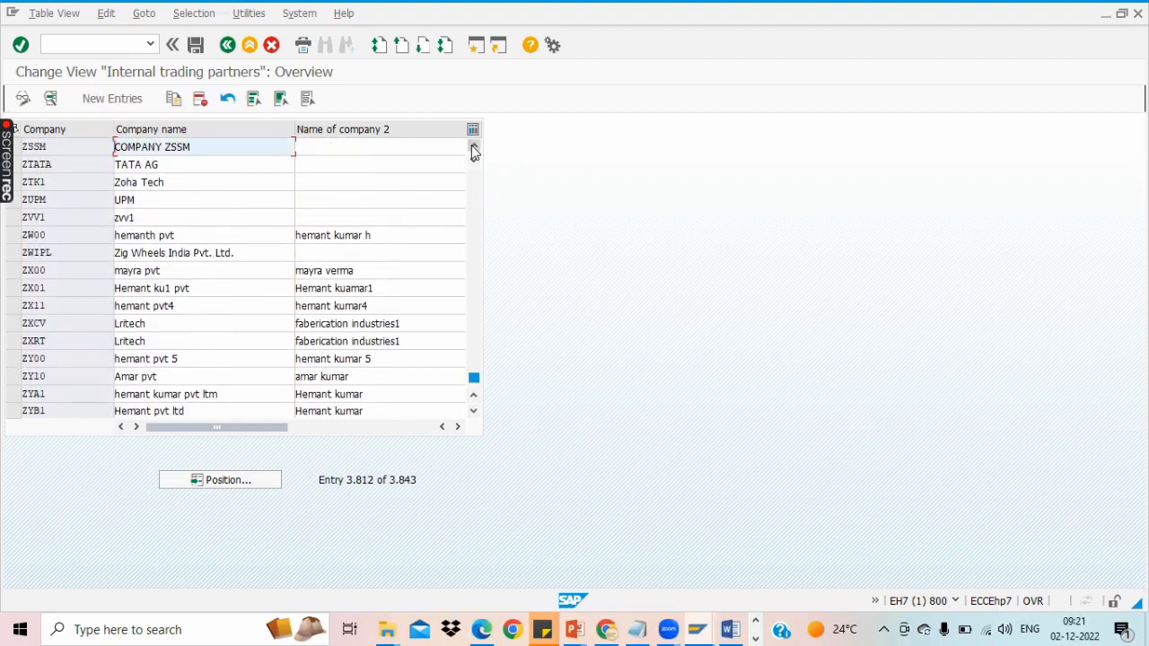
{"action": "left_click", "coordinate": [474, 149]}
{"action": "left_click", "coordinate": [474, 149]}
{"action": "left_click", "coordinate": [474, 148]}
{"action": "left_click", "coordinate": [474, 148]}
{"action": "left_click", "coordinate": [474, 148]}
{"action": "left_click", "coordinate": [474, 148]}
{"action": "left_click", "coordinate": [474, 148]}
{"action": "left_click", "coordinate": [474, 149]}
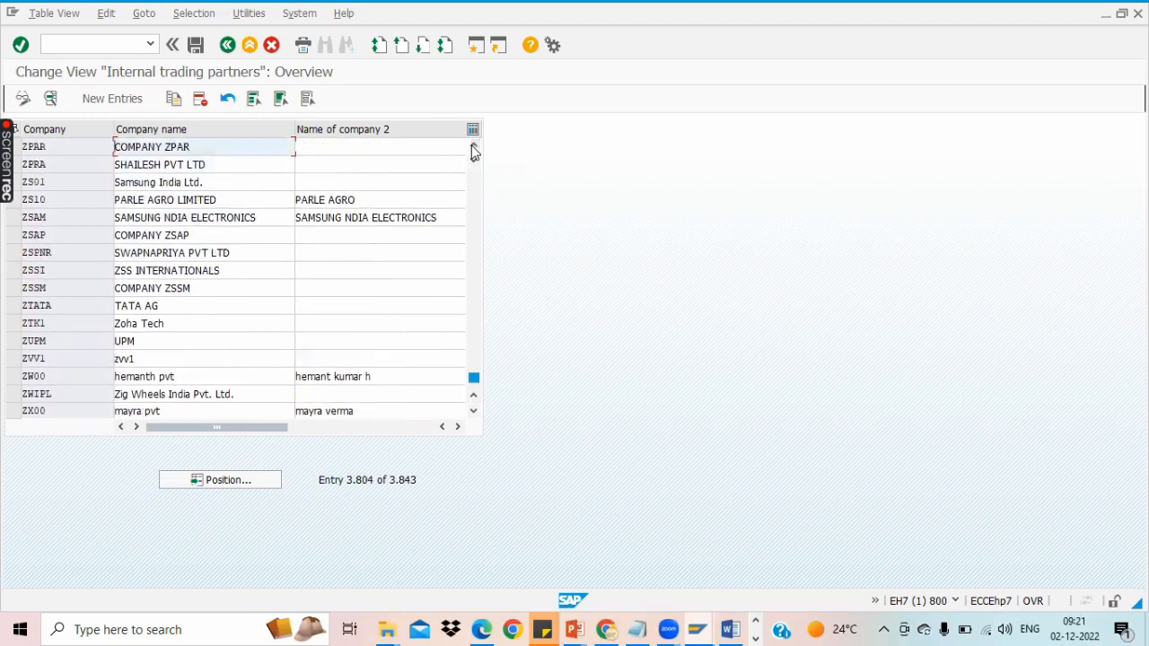
{"action": "left_click", "coordinate": [474, 148]}
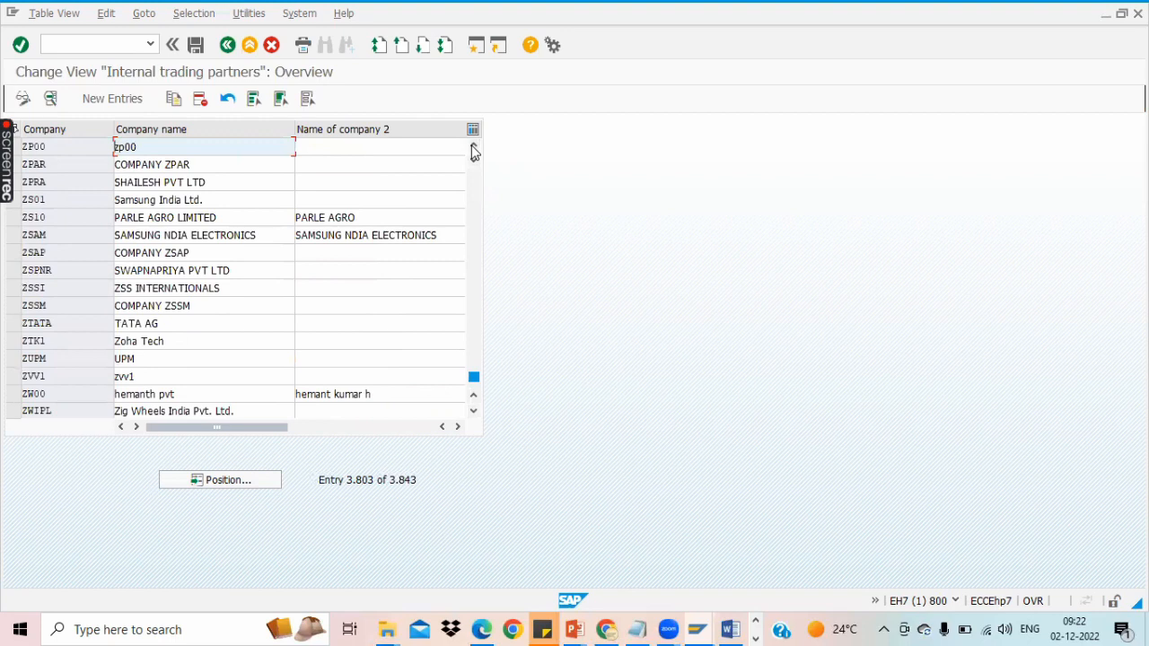
{"action": "left_click", "coordinate": [474, 148]}
{"action": "left_click", "coordinate": [474, 148]}
{"action": "left_click", "coordinate": [474, 149]}
{"action": "left_click", "coordinate": [474, 148]}
{"action": "left_click", "coordinate": [474, 148]}
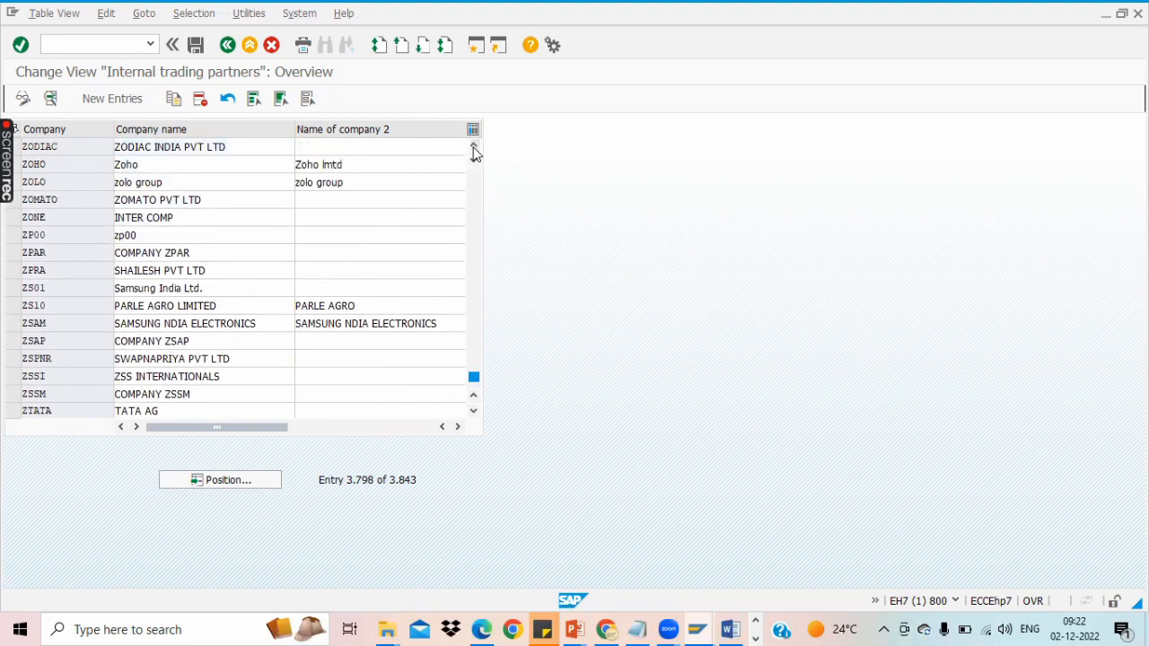
{"action": "left_click", "coordinate": [474, 148]}
{"action": "left_click", "coordinate": [474, 148]}
{"action": "left_click", "coordinate": [473, 148]}
{"action": "left_click", "coordinate": [474, 149]}
{"action": "left_click", "coordinate": [474, 148]}
{"action": "left_click", "coordinate": [474, 148]}
{"action": "left_click", "coordinate": [474, 148]}
{"action": "left_click", "coordinate": [474, 148]}
{"action": "left_click", "coordinate": [473, 148]}
{"action": "left_click", "coordinate": [474, 148]}
{"action": "left_click", "coordinate": [474, 148]}
{"action": "left_click", "coordinate": [474, 148]}
{"action": "left_click", "coordinate": [474, 148]}
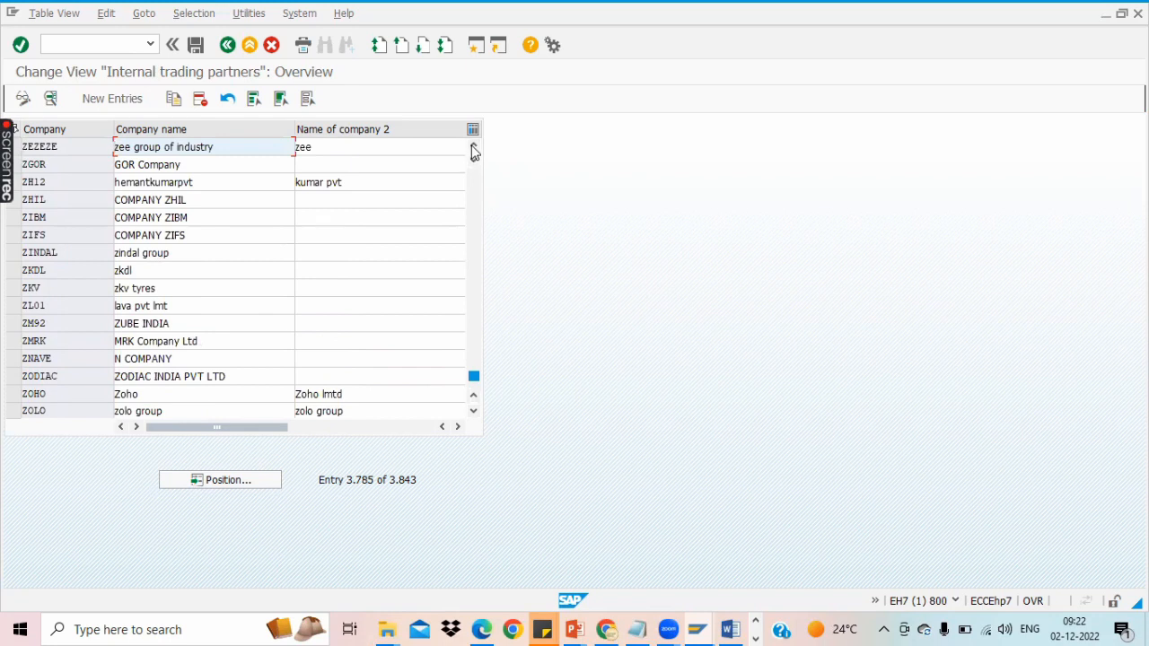
{"action": "left_click", "coordinate": [474, 148]}
{"action": "left_click", "coordinate": [474, 148]}
{"action": "left_click", "coordinate": [474, 148]}
{"action": "left_click", "coordinate": [474, 148]}
{"action": "left_click", "coordinate": [474, 148]}
{"action": "left_click", "coordinate": [474, 148]}
{"action": "left_click", "coordinate": [474, 148]}
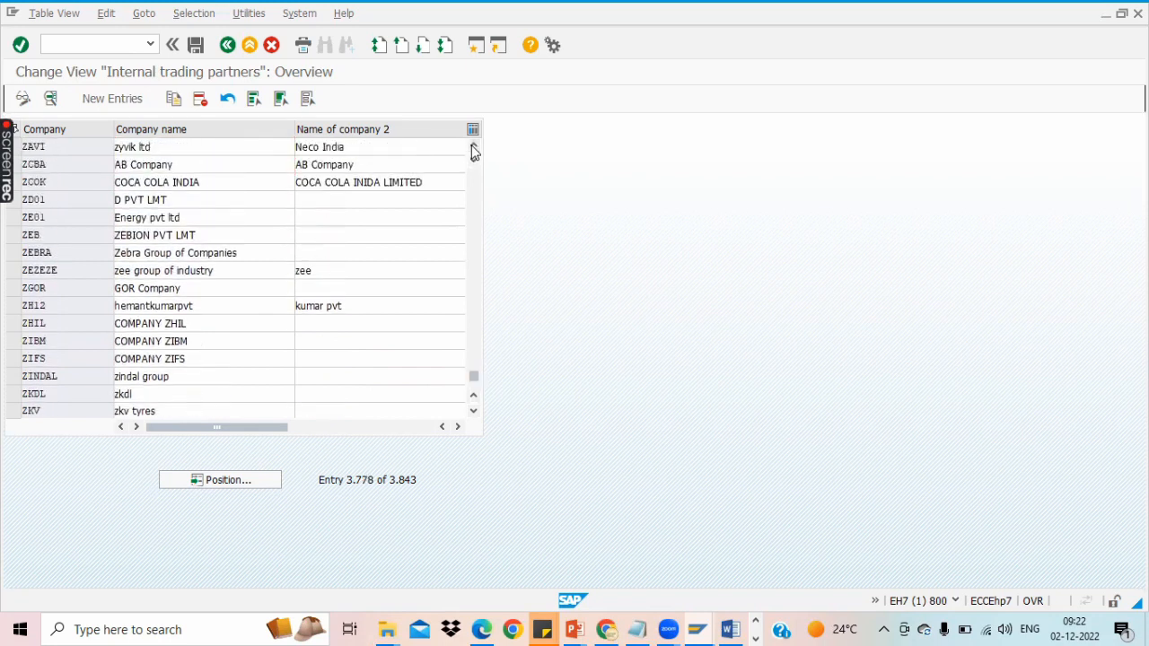
{"action": "left_click", "coordinate": [474, 148]}
{"action": "left_click", "coordinate": [474, 148]}
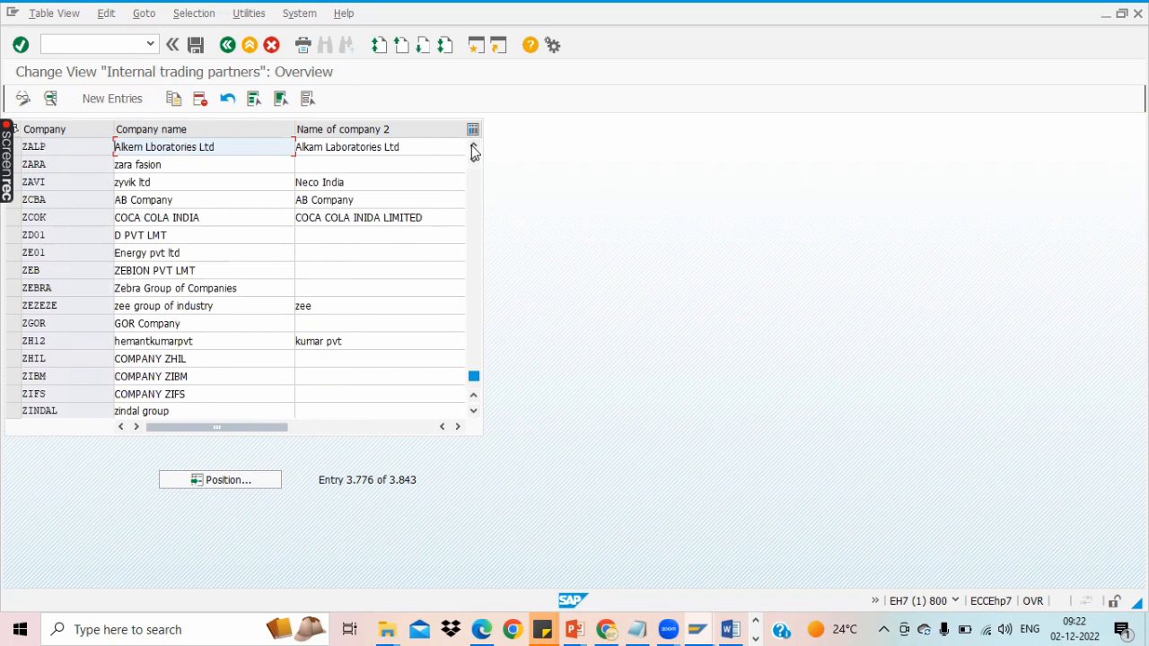
{"action": "left_click", "coordinate": [474, 148]}
{"action": "left_click", "coordinate": [473, 148]}
{"action": "left_click", "coordinate": [474, 149]}
{"action": "left_click", "coordinate": [474, 148]}
{"action": "left_click", "coordinate": [474, 148]}
{"action": "left_click", "coordinate": [474, 148]}
{"action": "left_click", "coordinate": [474, 148]}
{"action": "left_click", "coordinate": [474, 148]}
{"action": "left_click", "coordinate": [474, 149]}
{"action": "left_click", "coordinate": [474, 148]}
{"action": "left_click", "coordinate": [474, 148]}
{"action": "left_click", "coordinate": [474, 148]}
{"action": "left_click", "coordinate": [474, 148]}
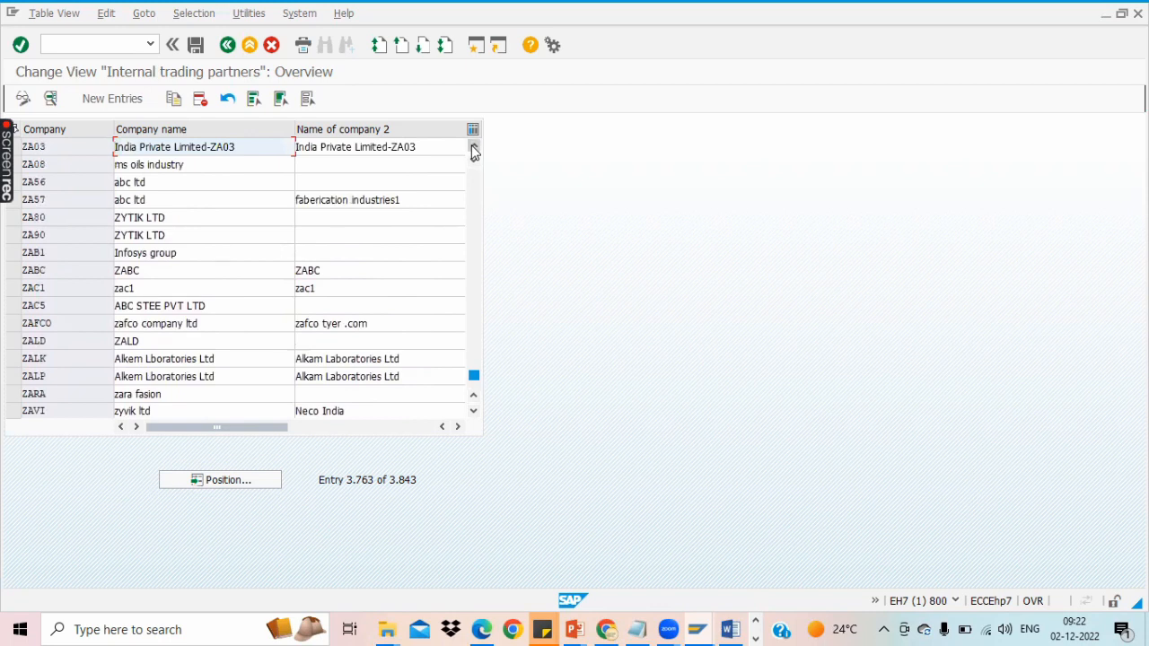
{"action": "left_click", "coordinate": [474, 148]}
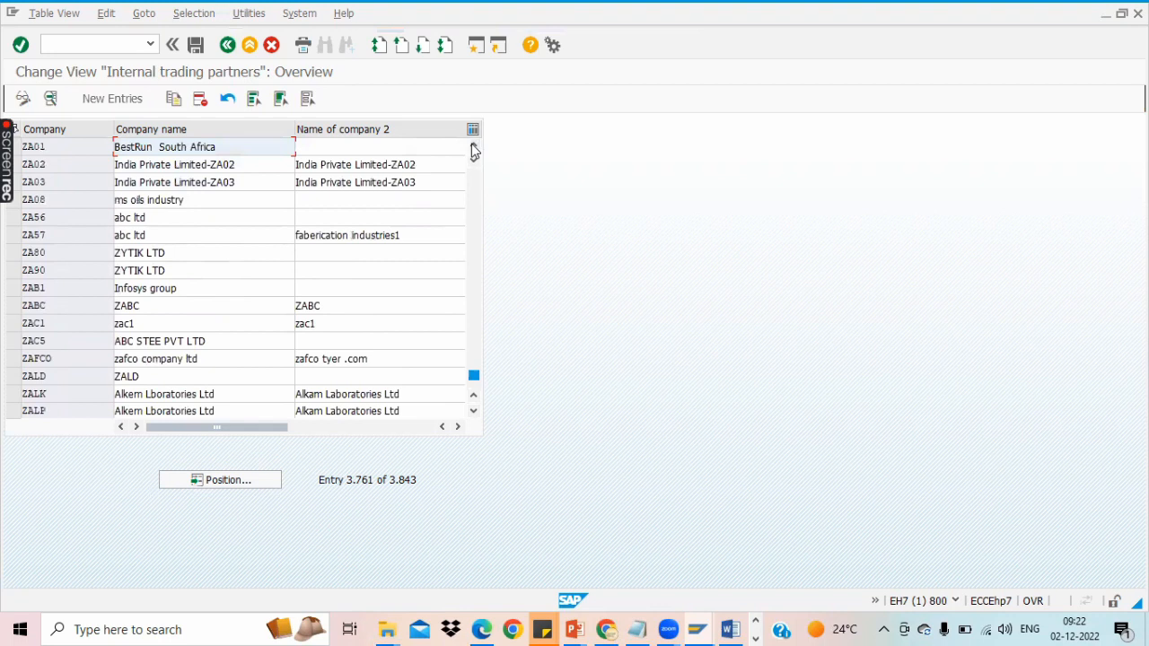
{"action": "left_click", "coordinate": [474, 149]}
{"action": "left_click", "coordinate": [474, 149]}
{"action": "left_click", "coordinate": [474, 149]}
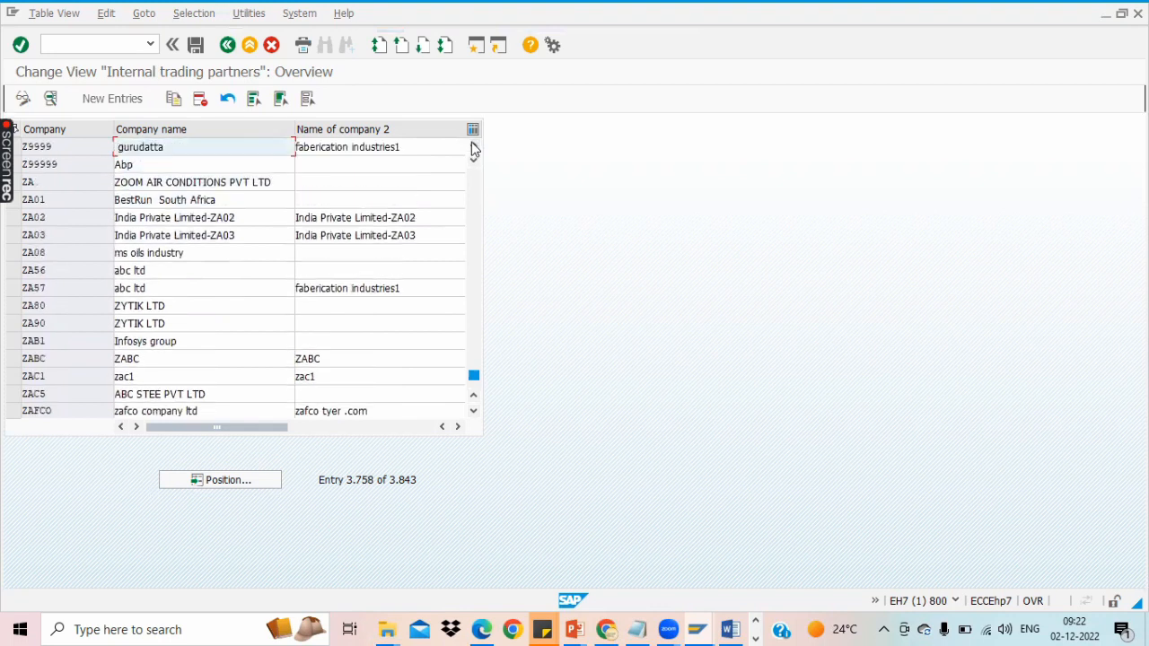
{"action": "left_click", "coordinate": [474, 148]}
{"action": "left_click", "coordinate": [474, 148]}
{"action": "left_click", "coordinate": [474, 148]}
{"action": "left_click", "coordinate": [474, 148]}
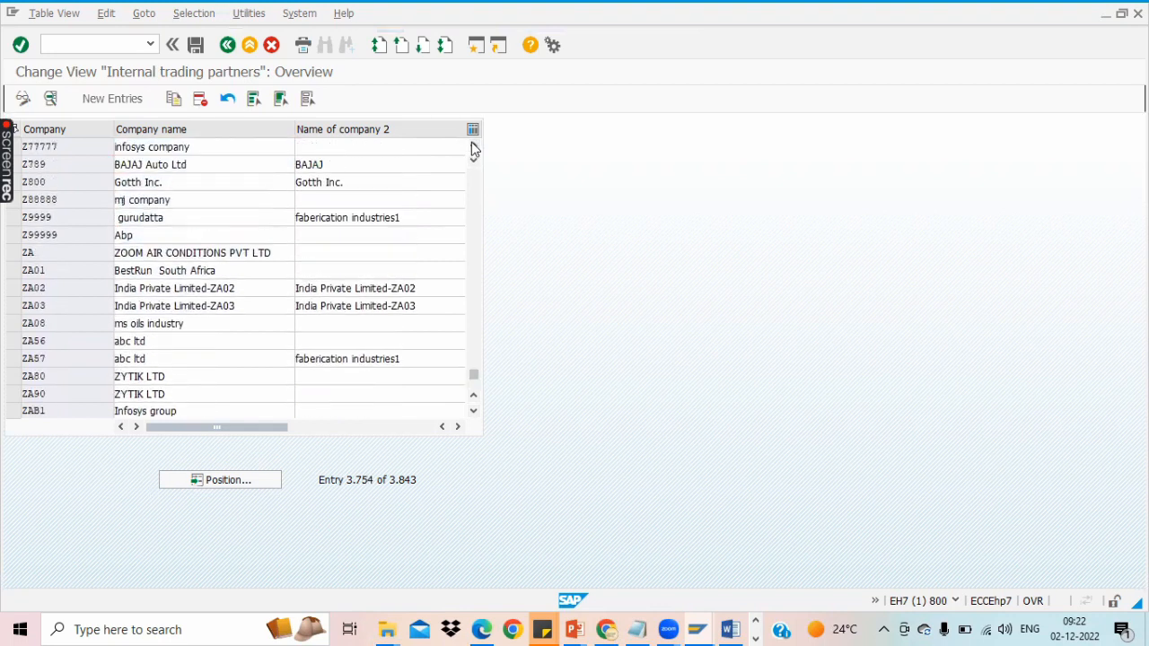
{"action": "left_click", "coordinate": [474, 148]}
{"action": "left_click", "coordinate": [474, 148]}
{"action": "left_click", "coordinate": [474, 148]}
{"action": "left_click", "coordinate": [474, 148]}
{"action": "left_click", "coordinate": [474, 148]}
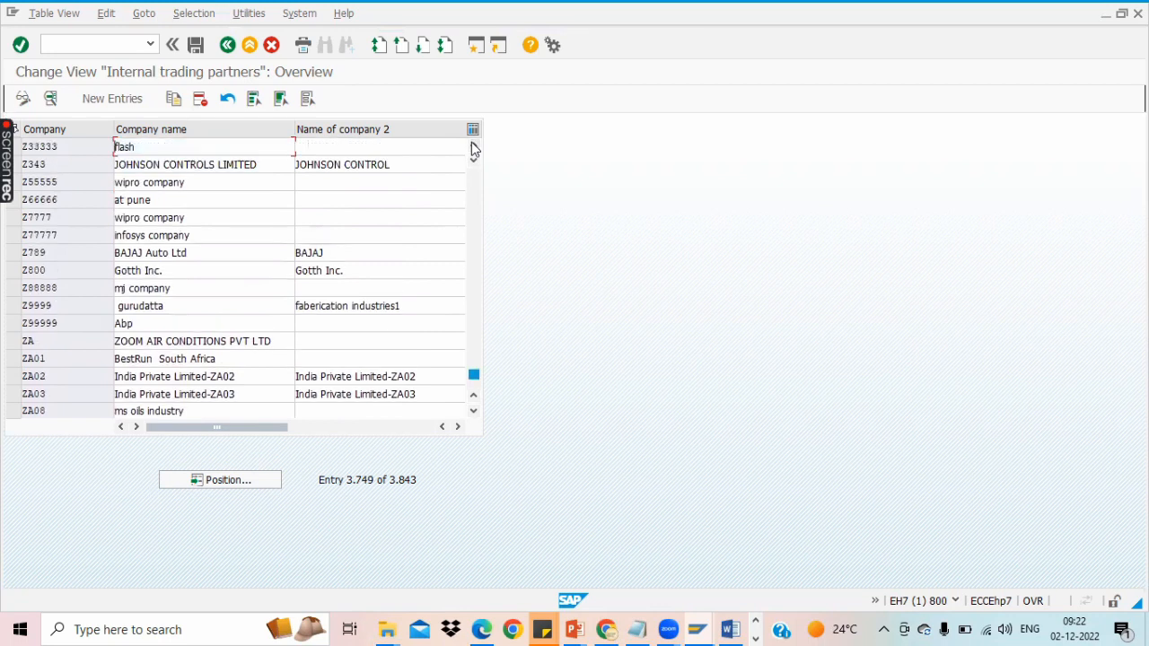
Examine the existing company IDs further back among the Z entries and again at the end of the overview.
{"action": "left_click", "coordinate": [474, 148]}
{"action": "left_click", "coordinate": [474, 148]}
{"action": "left_click", "coordinate": [474, 148]}
{"action": "left_click", "coordinate": [474, 148]}
{"action": "left_click", "coordinate": [474, 148]}
{"action": "left_click", "coordinate": [474, 148]}
{"action": "left_click", "coordinate": [474, 149]}
{"action": "left_click", "coordinate": [474, 148]}
{"action": "left_click", "coordinate": [474, 148]}
{"action": "left_click", "coordinate": [474, 148]}
{"action": "left_click", "coordinate": [474, 148]}
{"action": "left_click", "coordinate": [474, 148]}
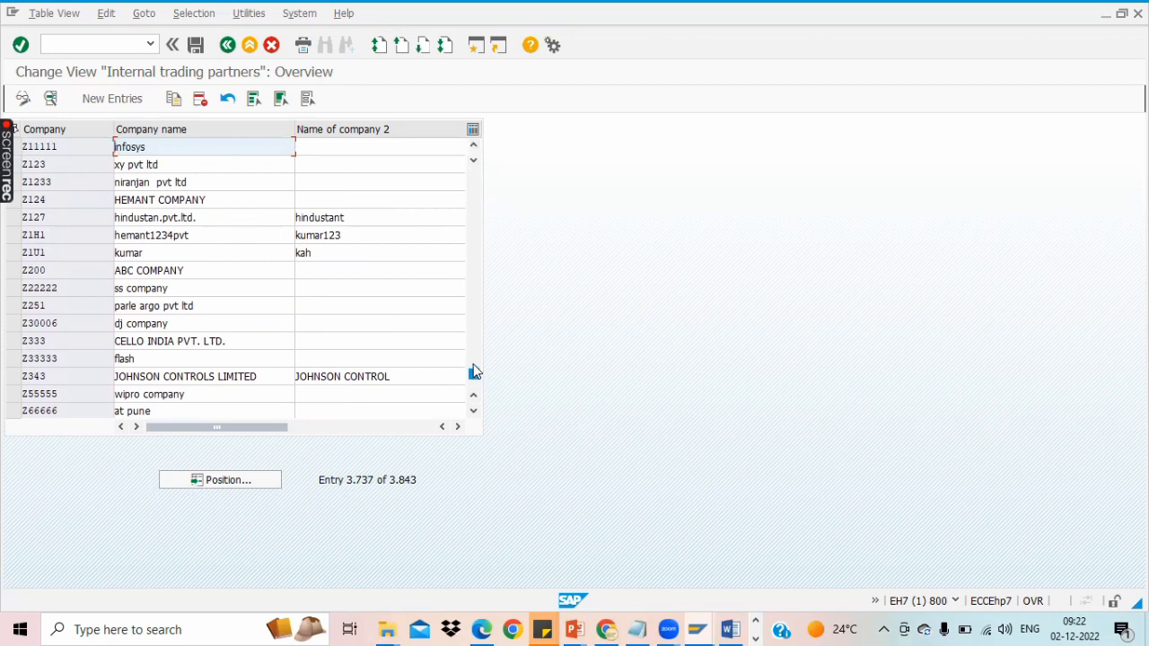
{"action": "left_click_drag", "start_coordinate": [474, 376], "coordinate": [469, 428]}
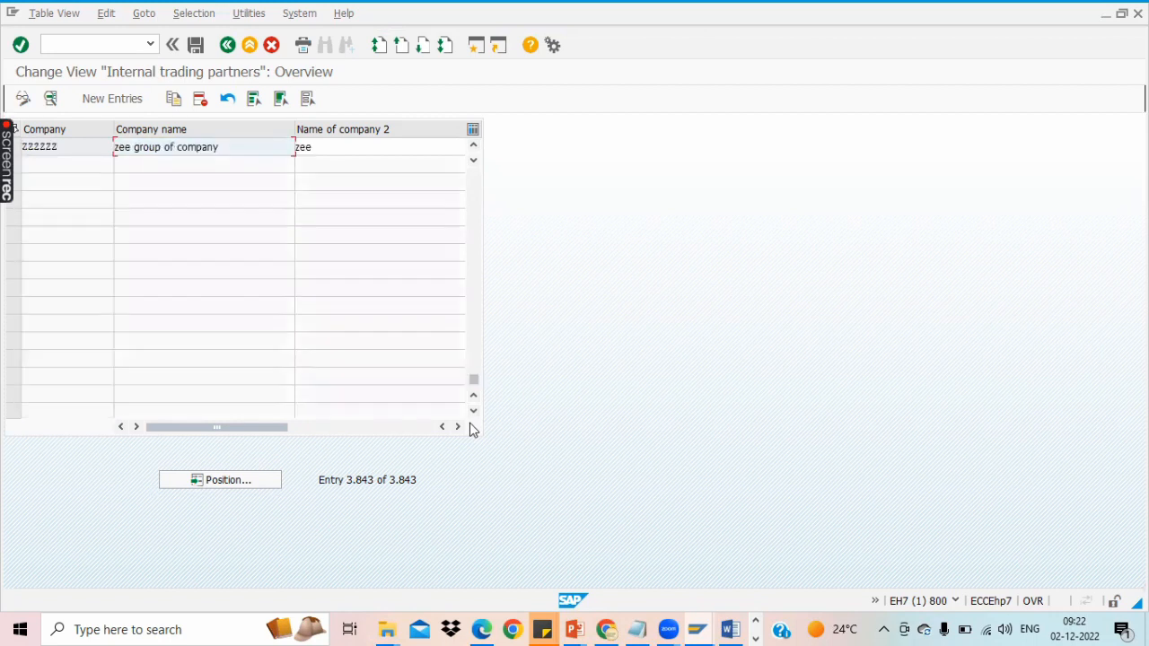
{"action": "left_click", "coordinate": [473, 144]}
{"action": "left_click", "coordinate": [473, 143]}
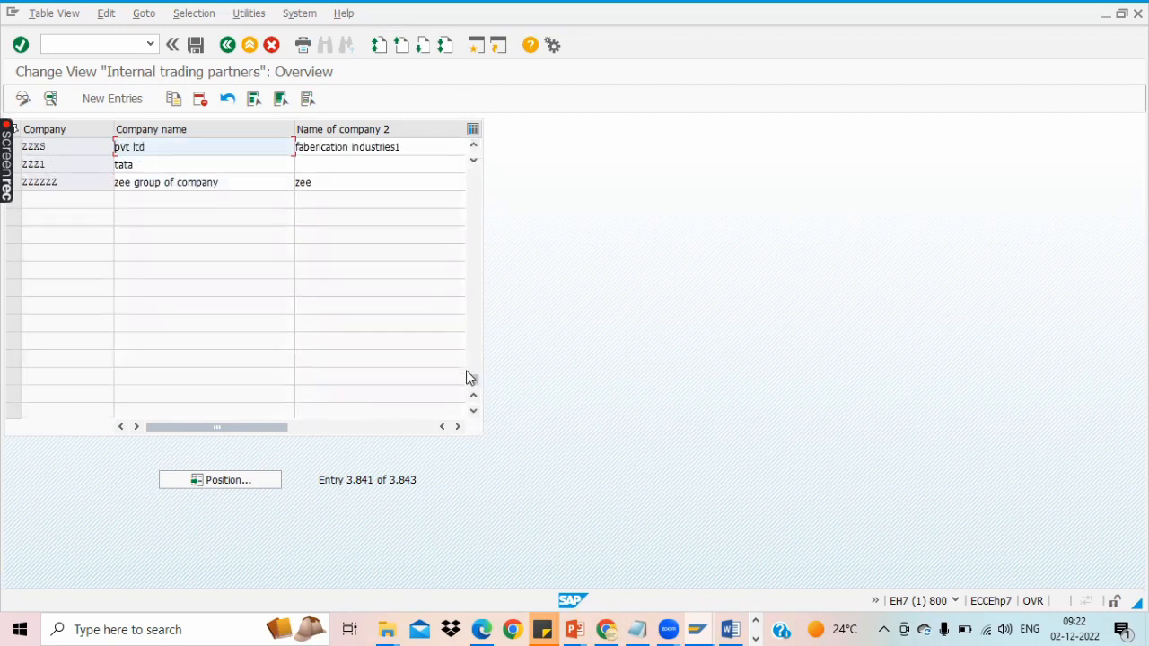
Read through the existing company IDs from the Y entries up to the first ones beginning with Z1.
{"action": "left_click_drag", "start_coordinate": [475, 377], "coordinate": [475, 370]}
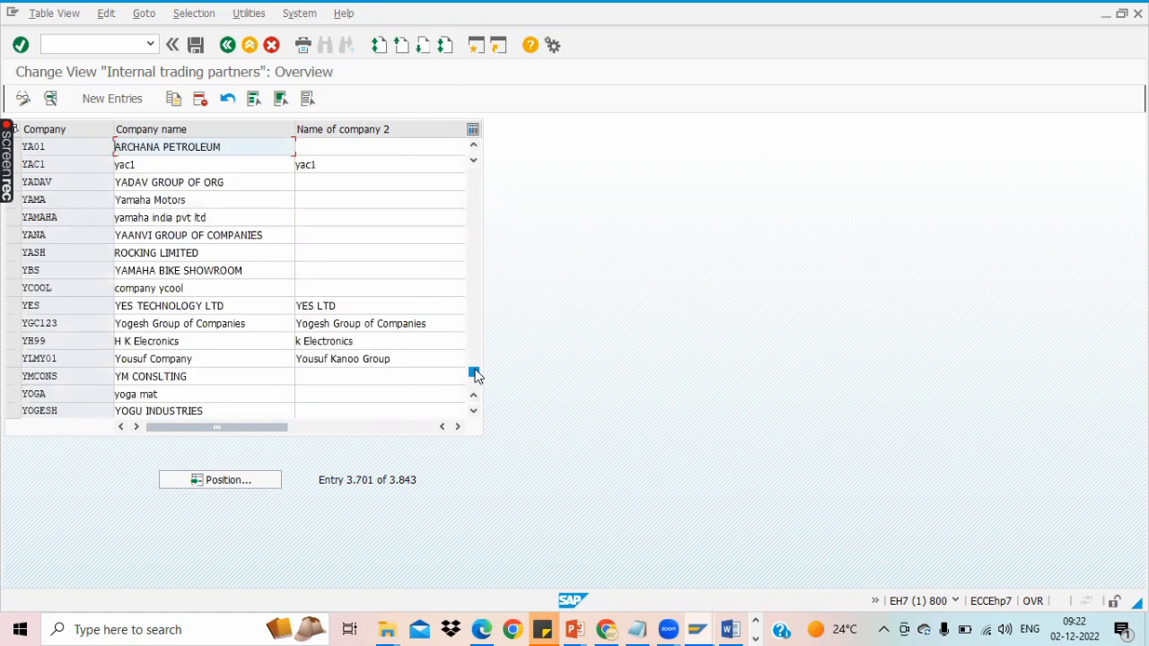
{"action": "left_click", "coordinate": [474, 410]}
{"action": "left_click", "coordinate": [474, 410]}
{"action": "left_click", "coordinate": [474, 410]}
{"action": "left_click", "coordinate": [474, 410]}
{"action": "left_click", "coordinate": [474, 410]}
{"action": "left_click", "coordinate": [473, 410]}
{"action": "left_click", "coordinate": [474, 410]}
{"action": "left_click", "coordinate": [474, 410]}
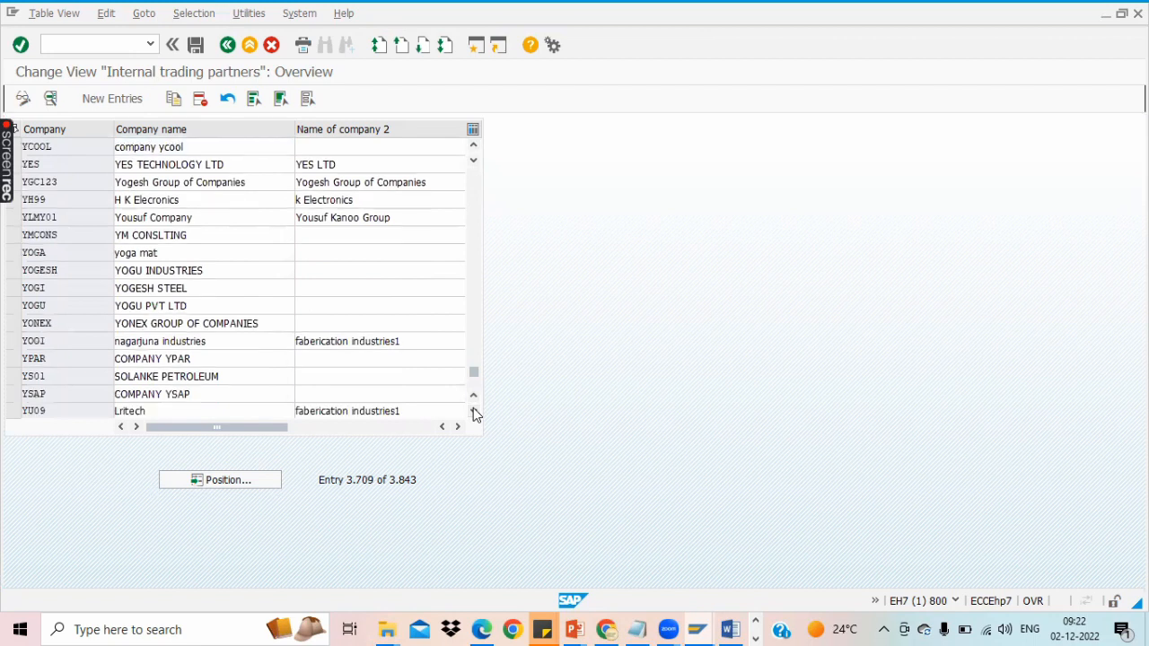
{"action": "left_click", "coordinate": [474, 410]}
{"action": "left_click", "coordinate": [474, 410]}
{"action": "left_click", "coordinate": [474, 410]}
{"action": "left_click", "coordinate": [474, 410]}
{"action": "left_click", "coordinate": [474, 410]}
{"action": "left_click", "coordinate": [474, 410]}
{"action": "left_click", "coordinate": [474, 411]}
{"action": "left_click", "coordinate": [474, 410]}
{"action": "left_click", "coordinate": [474, 410]}
{"action": "left_click", "coordinate": [474, 411]}
{"action": "left_click", "coordinate": [474, 410]}
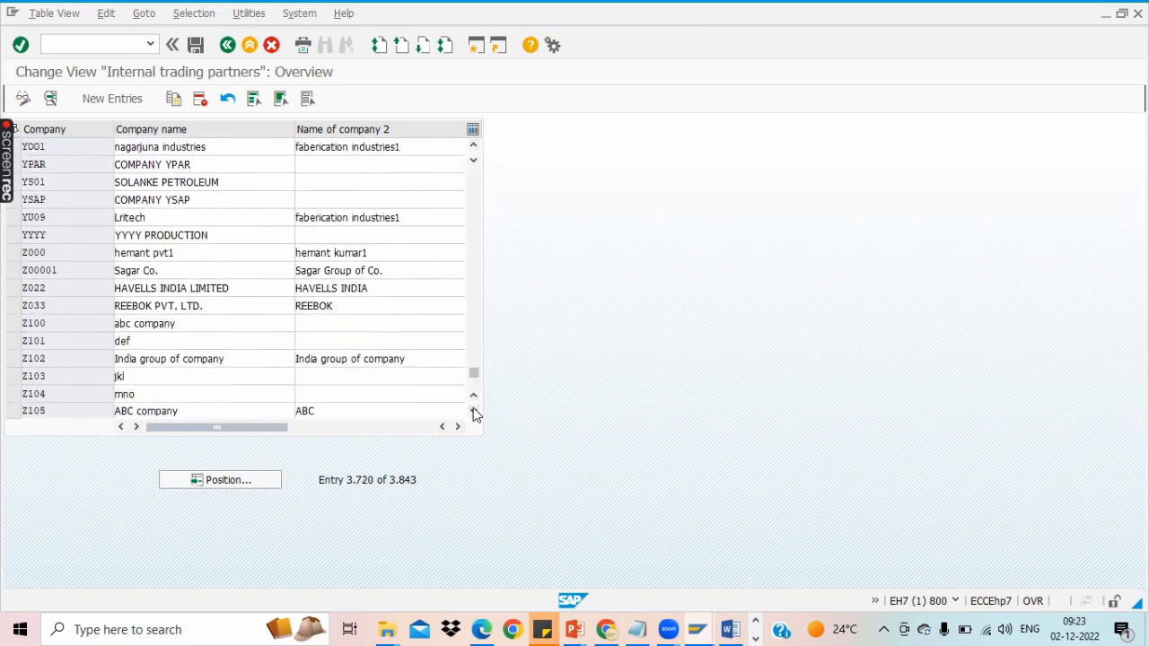
{"action": "left_click", "coordinate": [474, 410]}
{"action": "left_click", "coordinate": [474, 411]}
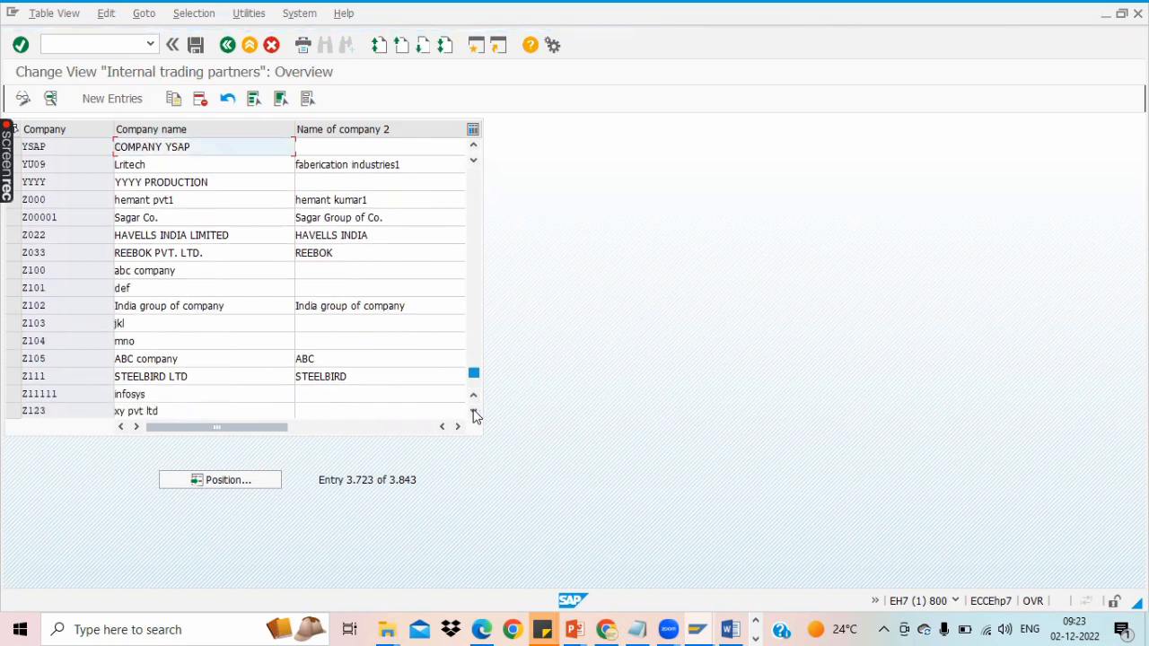
{"action": "left_click", "coordinate": [473, 412]}
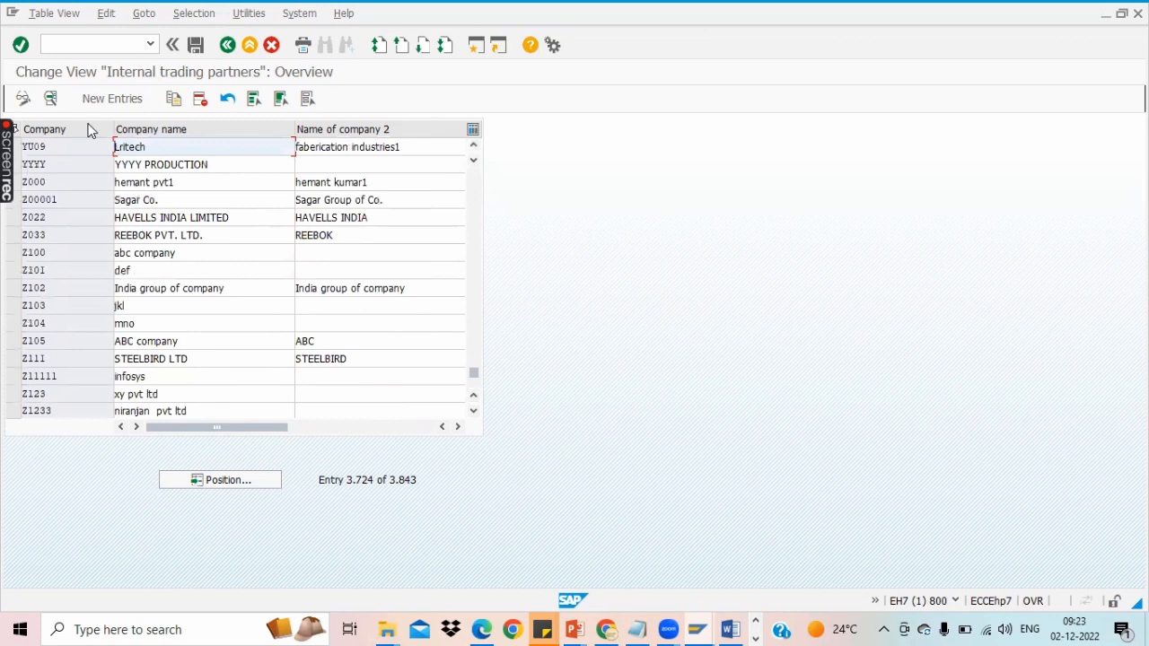
Start a new company entry with the ID ZT01 and the company name Zentex Paper INC.
{"action": "left_click", "coordinate": [104, 98]}
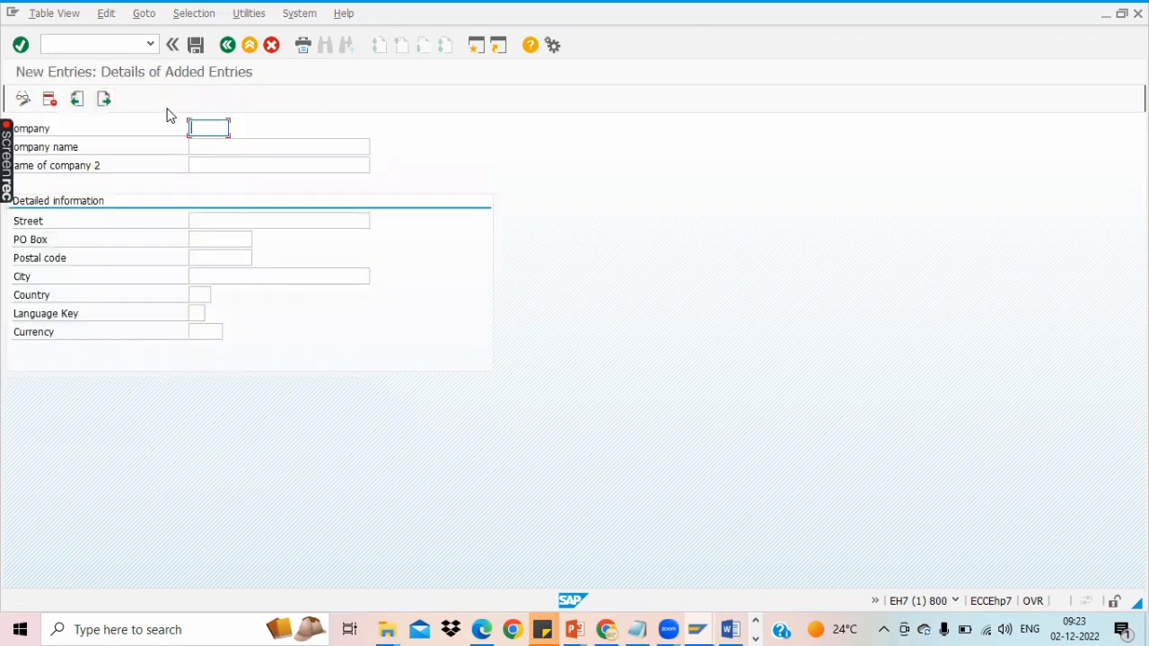
{"action": "type", "text": "ZI"}
{"action": "left_click", "coordinate": [225, 146]}
{"action": "type", "text": "Zente"}
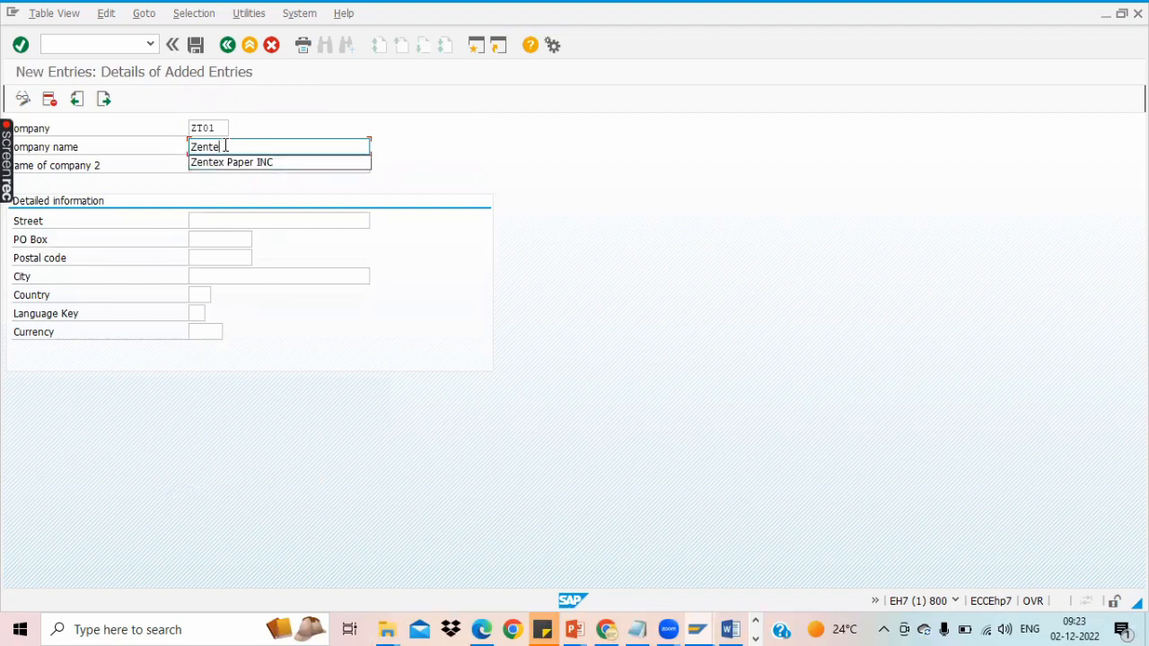
{"action": "type", "text": "x"}
{"action": "left_click", "coordinate": [235, 163]}
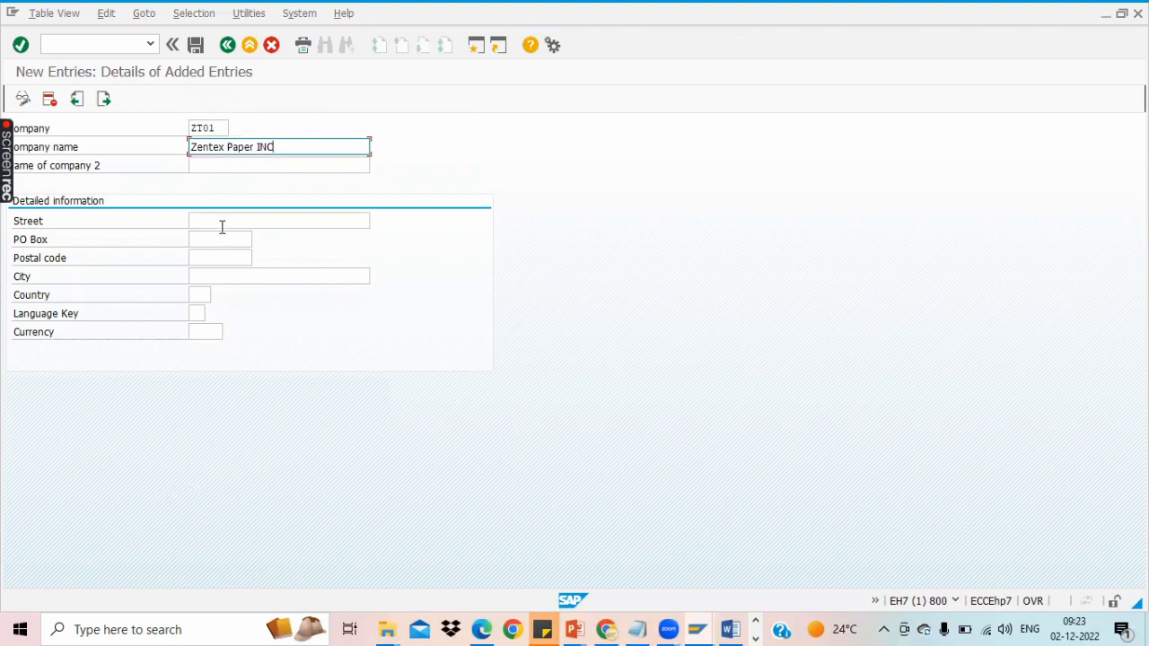
Fill in the street, PO box and five-digit postal code of company ZT01 from the previously used values.
{"action": "left_click", "coordinate": [222, 222]}
{"action": "left_click", "coordinate": [224, 236]}
{"action": "left_click", "coordinate": [223, 238]}
{"action": "left_click", "coordinate": [224, 256]}
{"action": "left_click", "coordinate": [221, 258]}
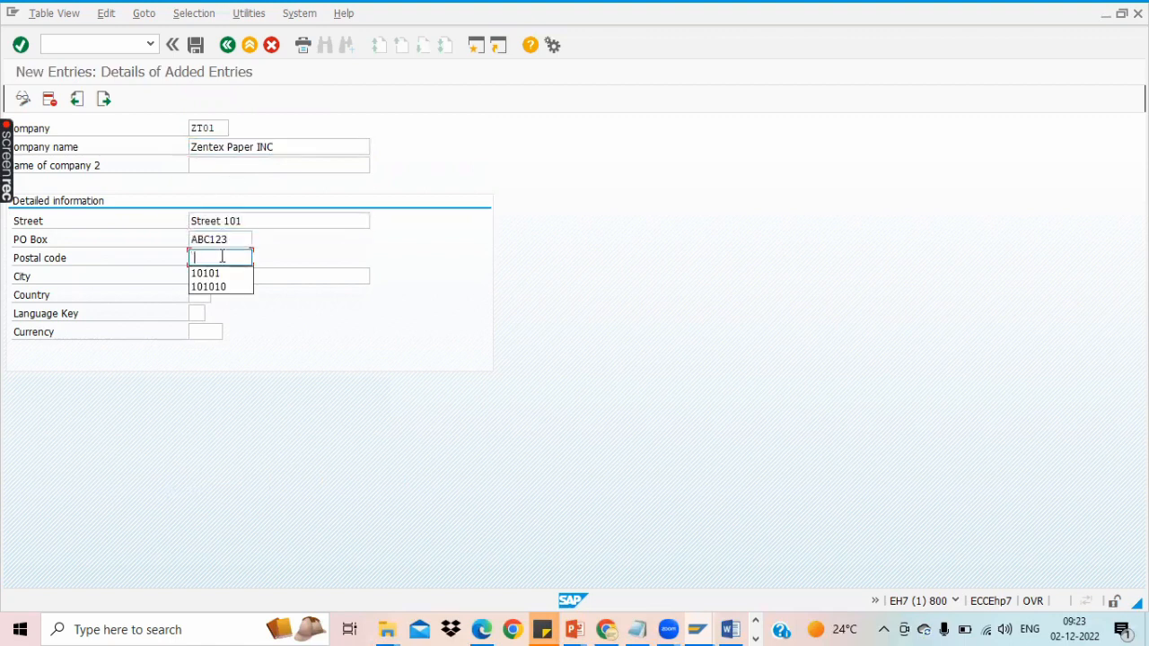
{"action": "left_click", "coordinate": [224, 272]}
Set the company's city to Frunkfurt, country US, language key EN and currency USD, and save the entry.
{"action": "left_click", "coordinate": [225, 276]}
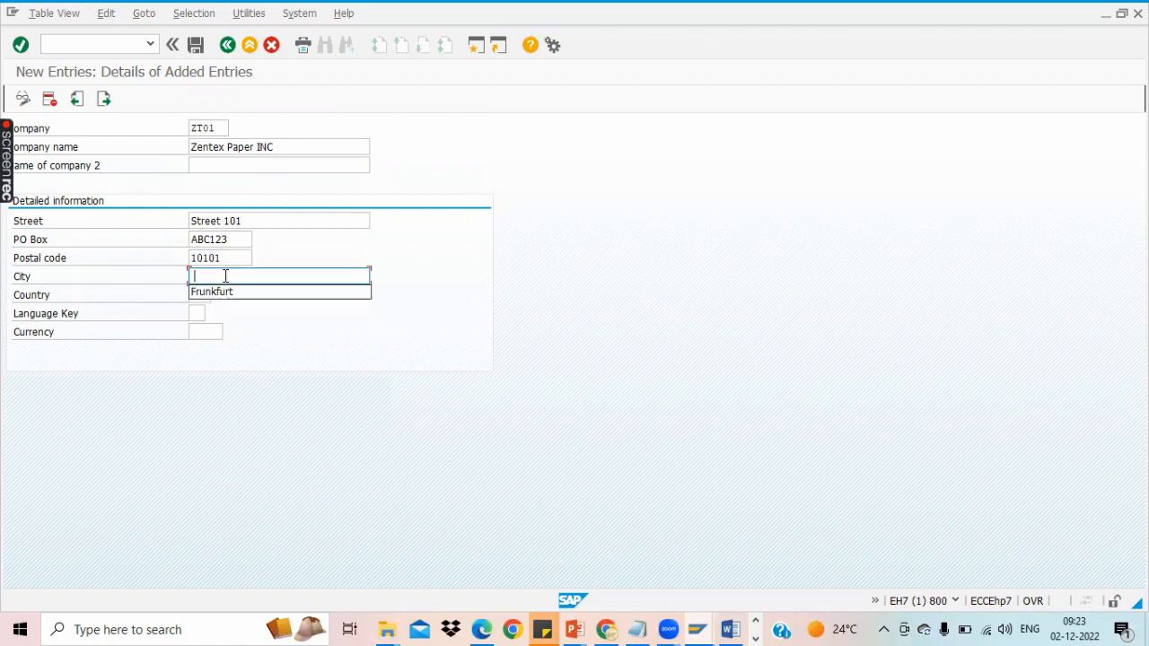
{"action": "left_click", "coordinate": [225, 293]}
{"action": "left_click", "coordinate": [198, 295]}
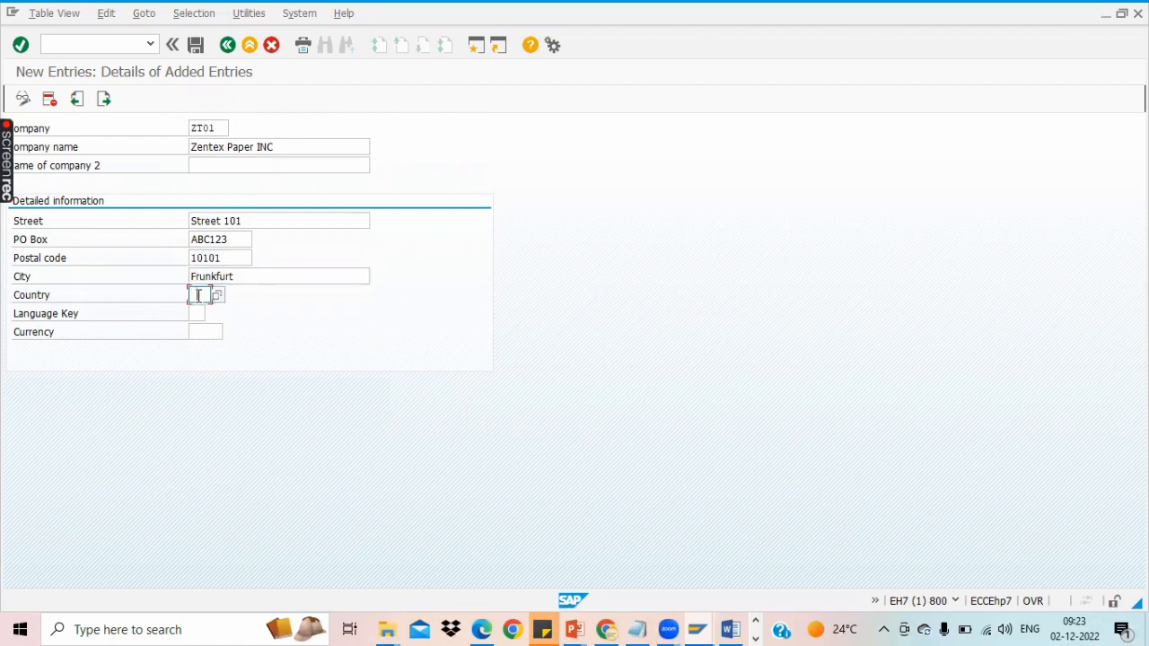
{"action": "left_click", "coordinate": [198, 309]}
{"action": "left_click", "coordinate": [198, 312]}
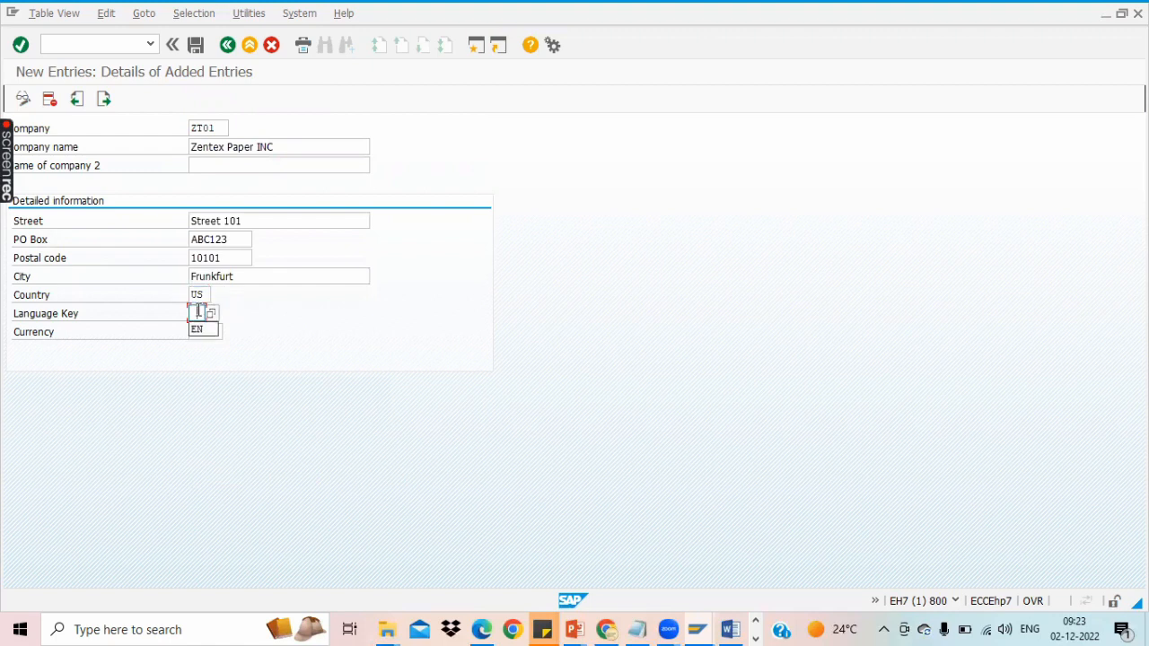
{"action": "left_click", "coordinate": [197, 328]}
{"action": "left_click", "coordinate": [198, 330]}
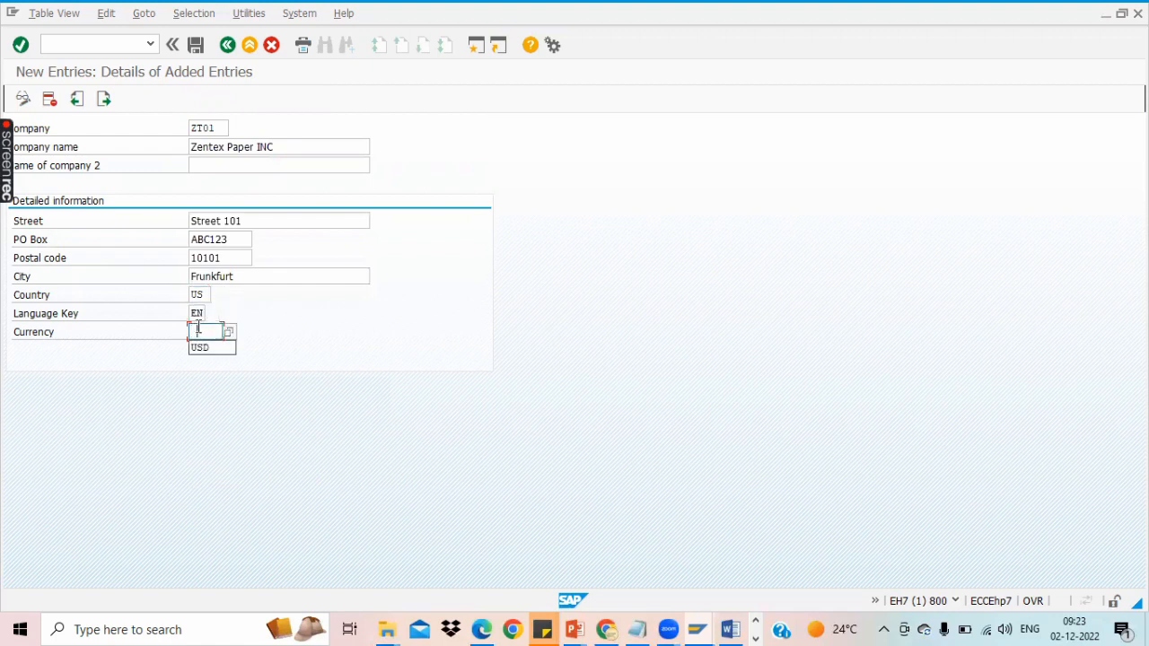
{"action": "left_click", "coordinate": [201, 347]}
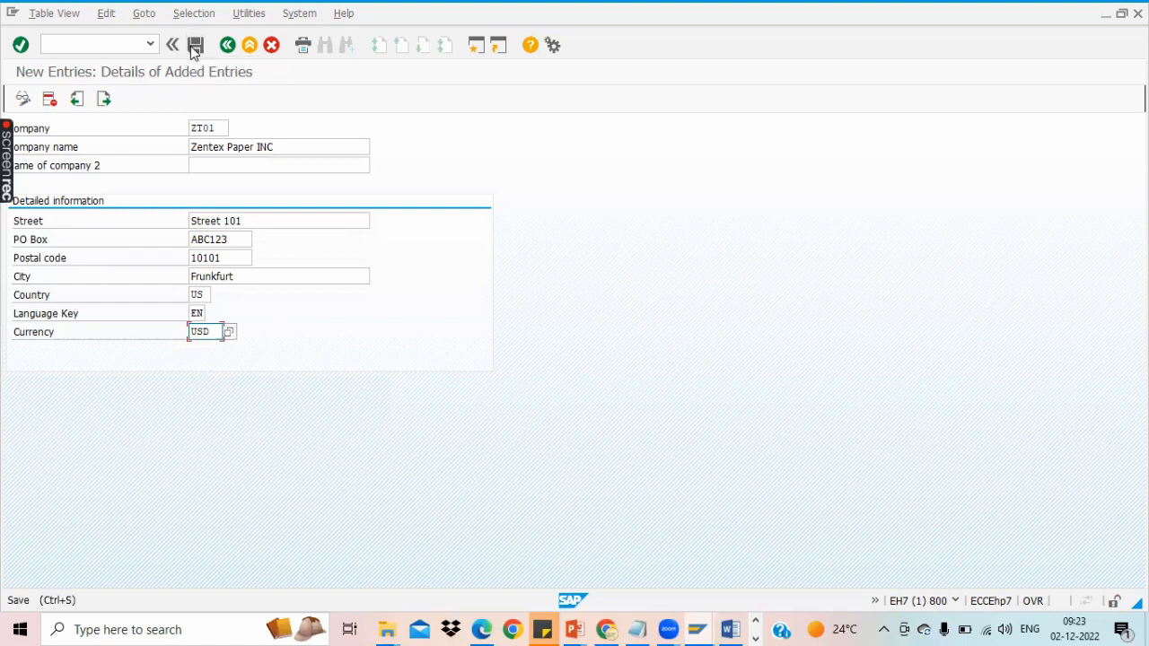
{"action": "left_click", "coordinate": [191, 45]}
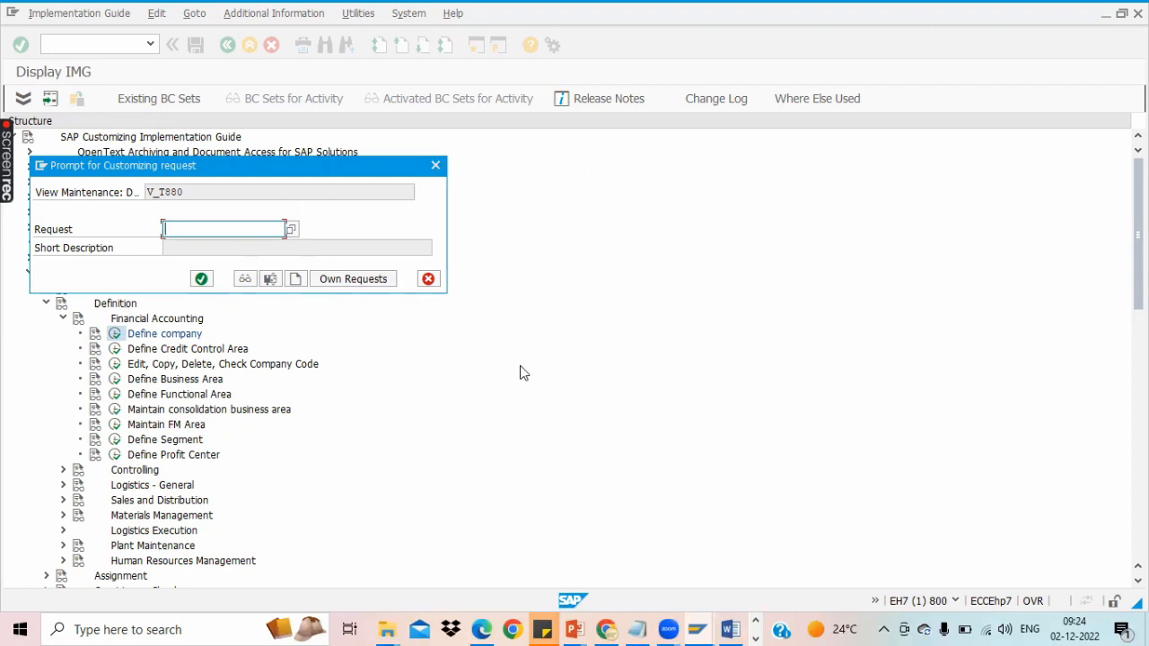
Consult the customizing request notes in Word, and create a customizing request in SAP with the short description Zentext Config.
{"action": "left_click", "coordinate": [730, 628]}
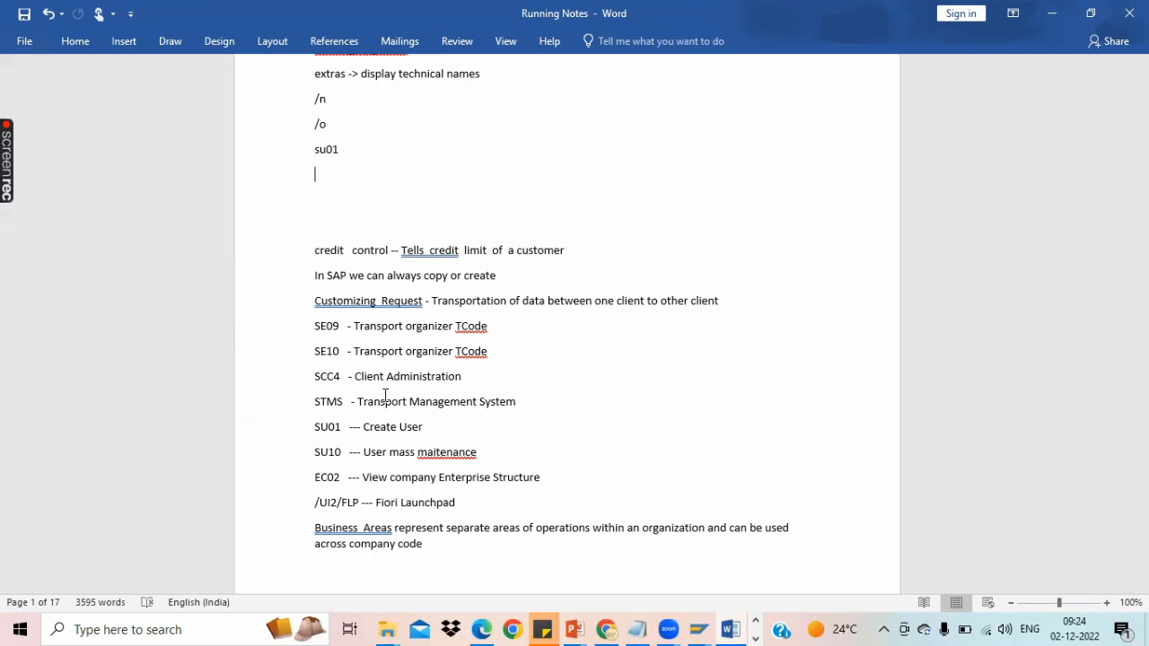
{"action": "left_click", "coordinate": [1052, 13]}
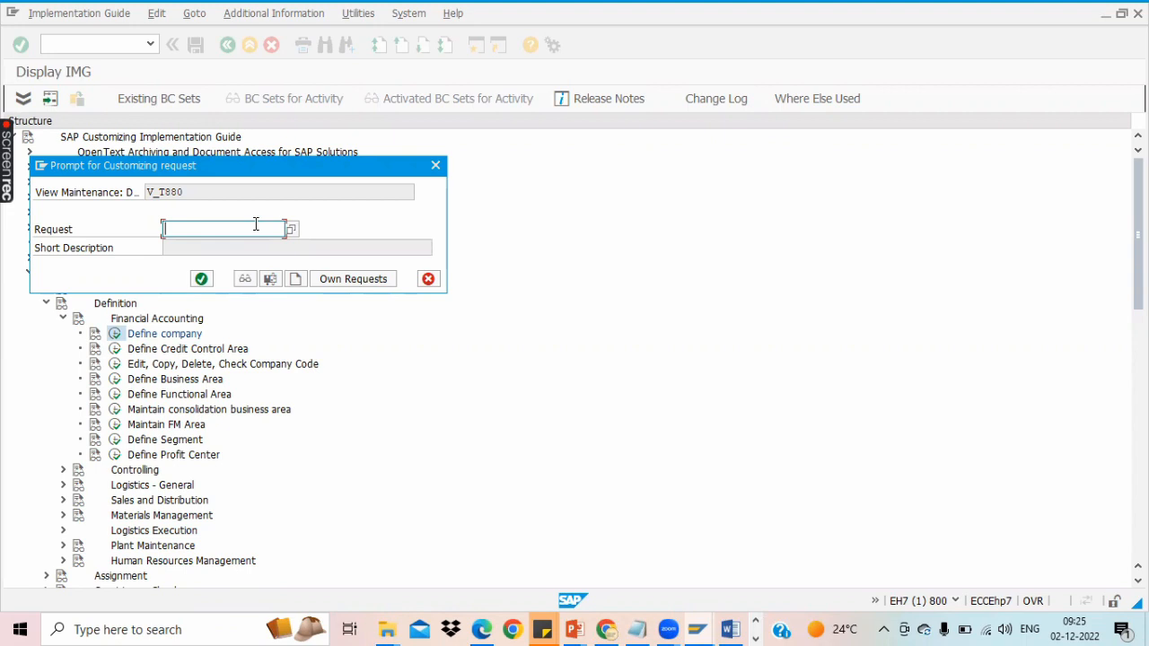
{"action": "left_click", "coordinate": [296, 280]}
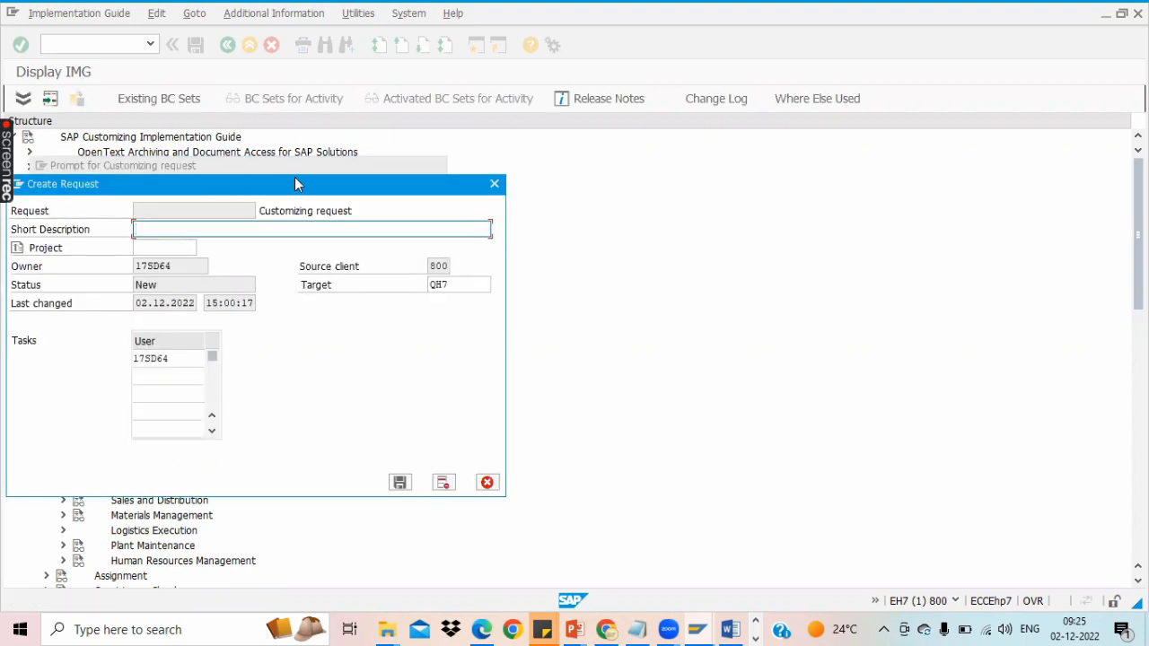
{"action": "left_click_drag", "start_coordinate": [296, 184], "coordinate": [392, 186]}
{"action": "type", "text": "Zentext"}
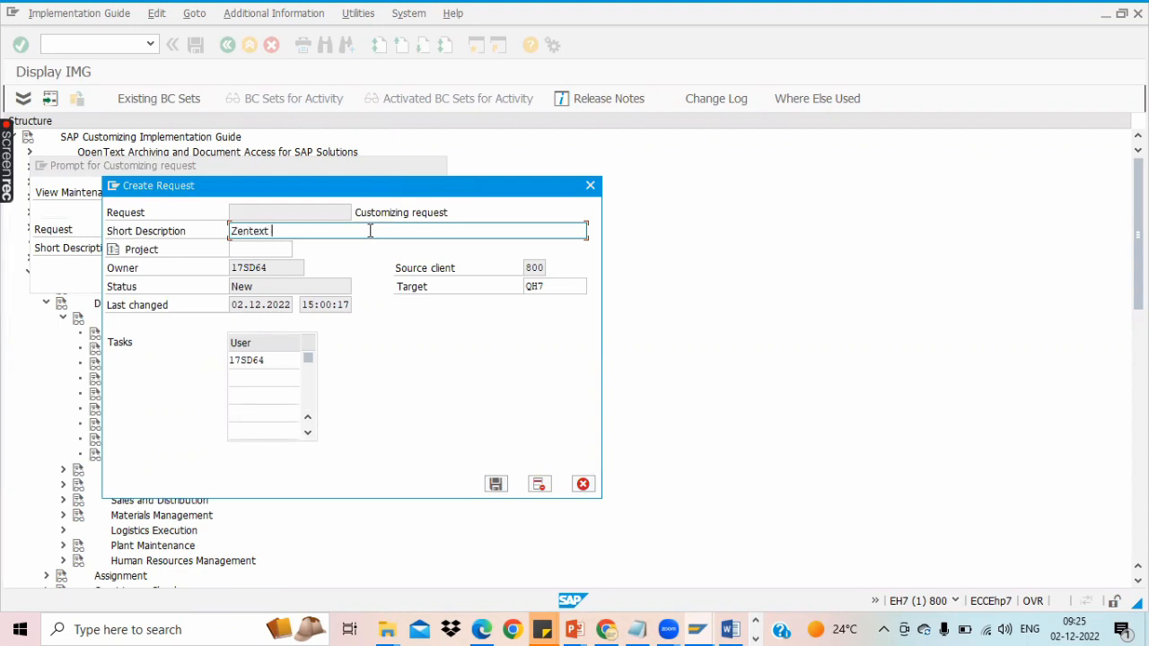
{"action": "type", "text": " Config"}
{"action": "left_click", "coordinate": [496, 485]}
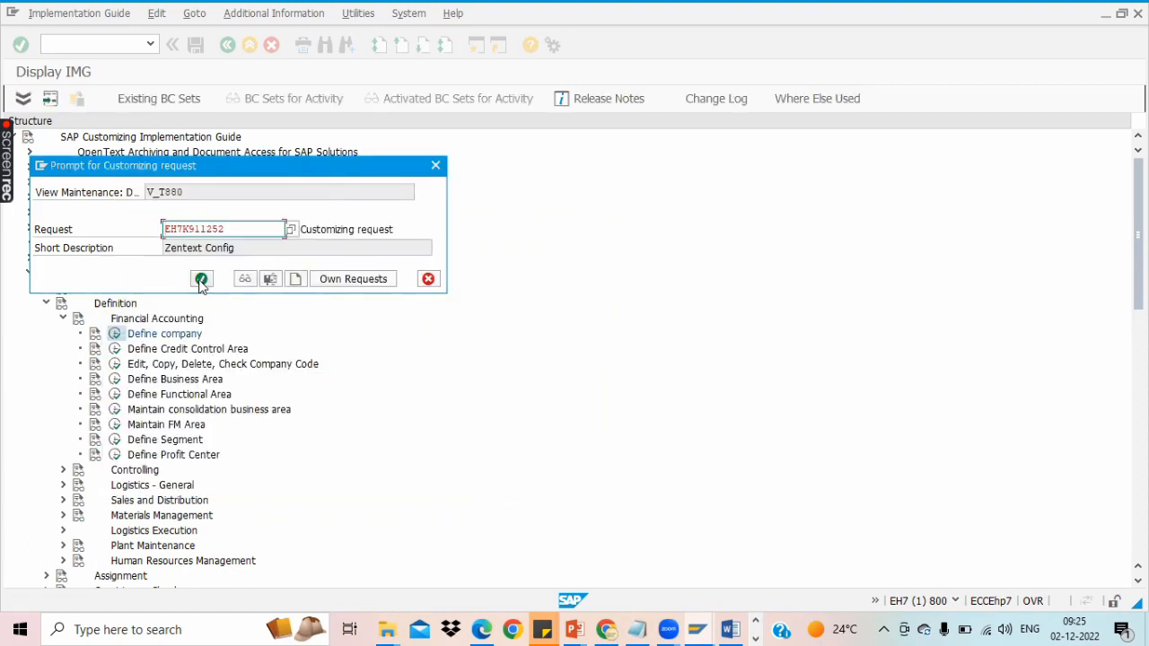
Inspect the Zentext Config request's number, display its request and task hierarchy, and close the display.
{"action": "left_click", "coordinate": [240, 233]}
{"action": "left_click_drag", "start_coordinate": [214, 219], "coordinate": [166, 222]}
{"action": "left_click", "coordinate": [232, 228]}
{"action": "mouse_move", "coordinate": [199, 229]}
{"action": "left_mouse_down"}
{"action": "mouse_move", "coordinate": [182, 230]}
{"action": "mouse_move", "coordinate": [205, 229]}
{"action": "left_mouse_up"}
{"action": "left_click", "coordinate": [207, 230]}
{"action": "double_click", "coordinate": [192, 230]}
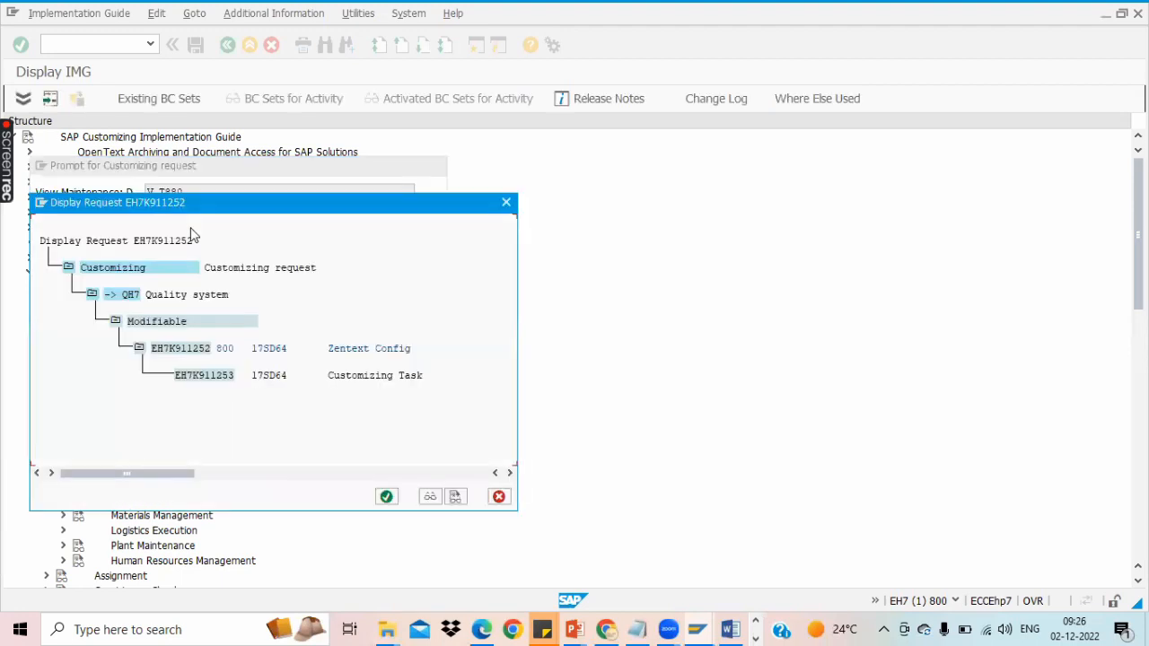
{"action": "left_click", "coordinate": [392, 500]}
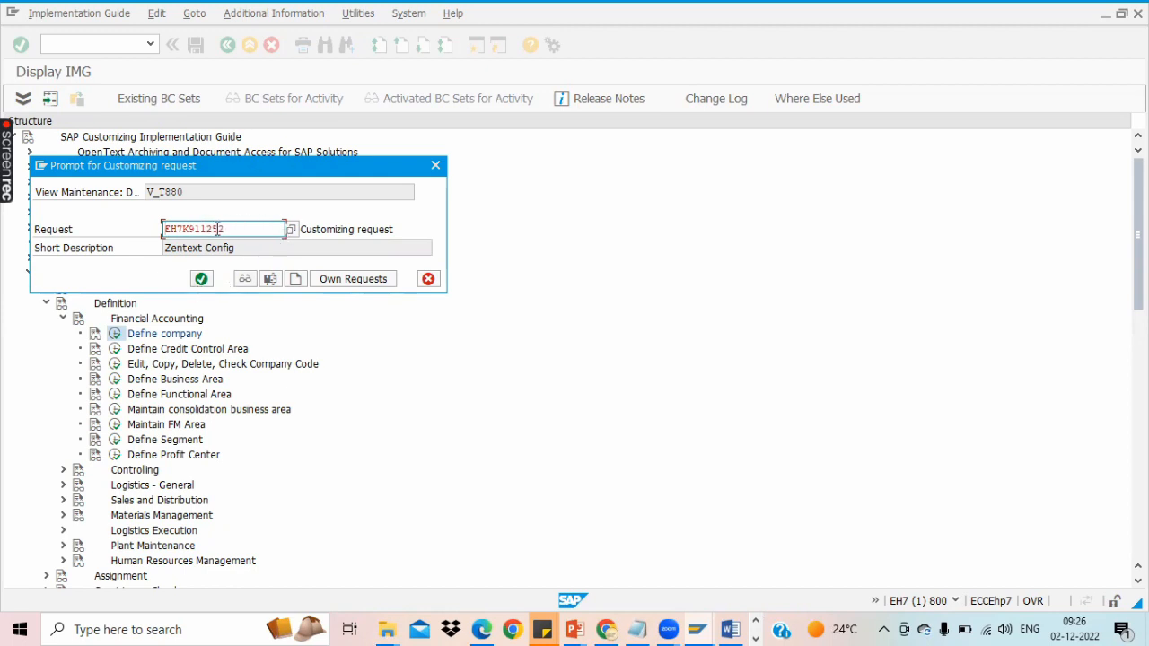
Save the company under the Zentext Config request, and copy its ID ZT01 into cell B1 of the Excel notes sheet.
{"action": "left_click", "coordinate": [201, 279]}
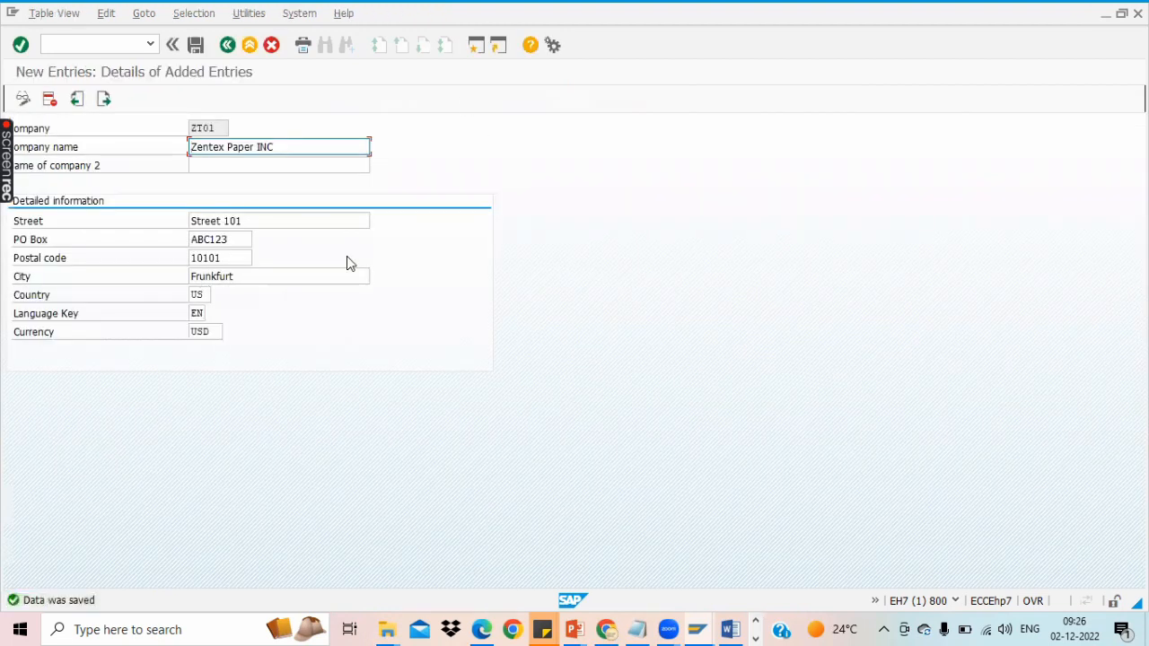
{"action": "left_click_drag", "start_coordinate": [215, 128], "coordinate": [191, 128]}
{"action": "key", "text": "ctrl+c"}
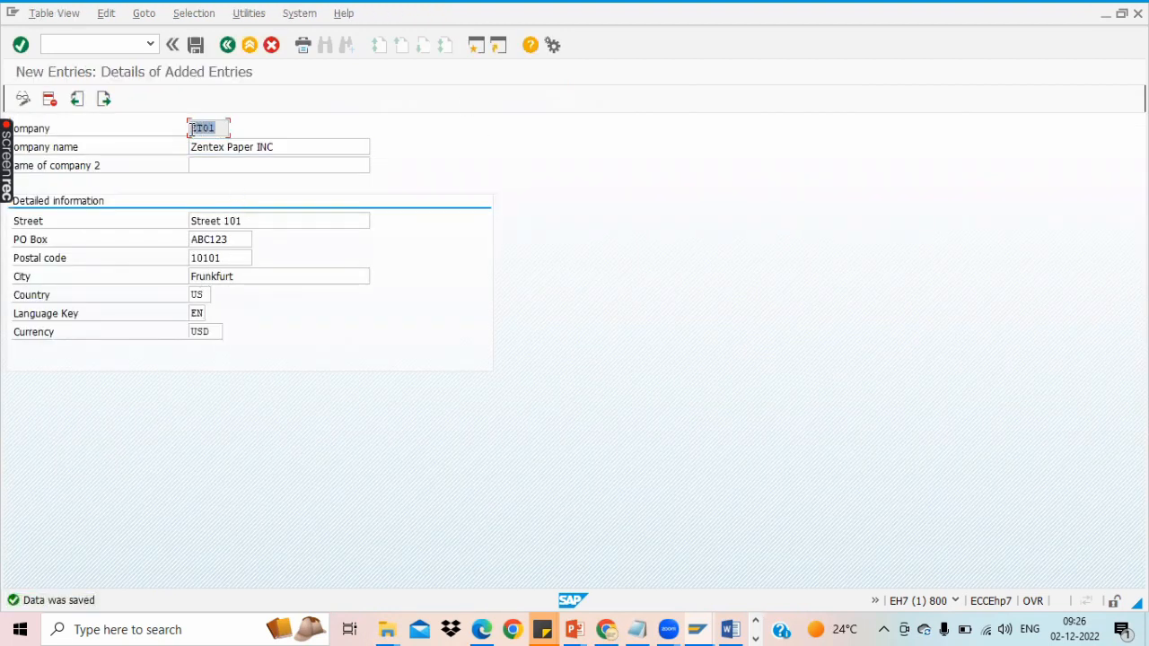
{"action": "left_click", "coordinate": [192, 130]}
{"action": "left_click", "coordinate": [704, 622]}
{"action": "key", "text": "ctrl+v"}
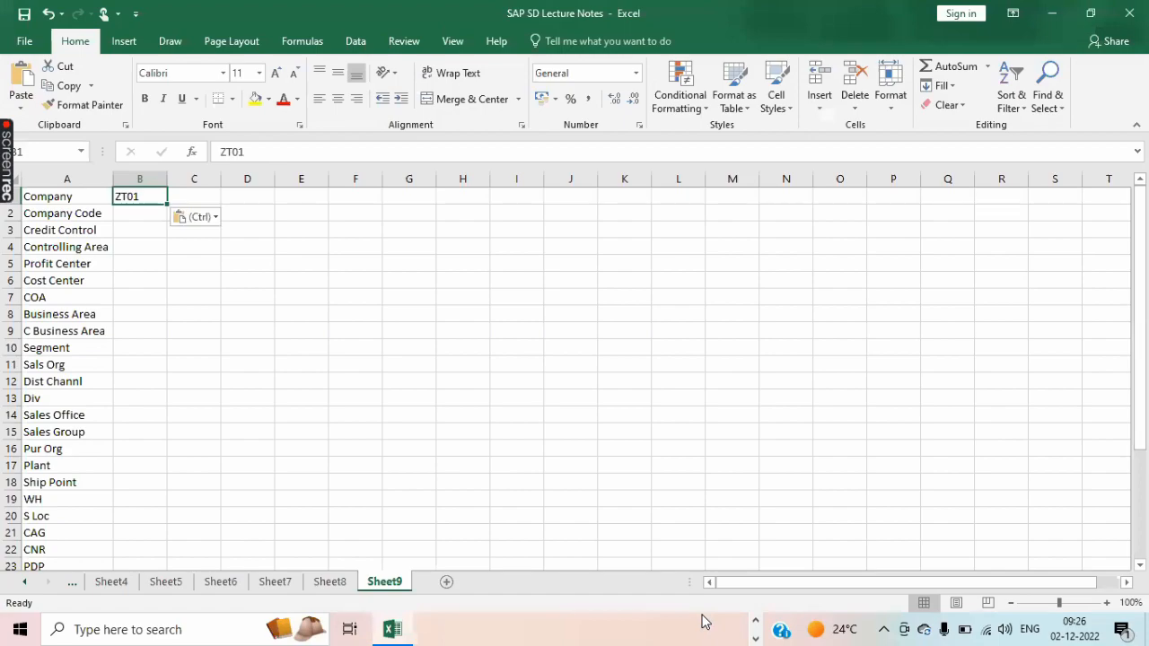
{"action": "left_click", "coordinate": [703, 622]}
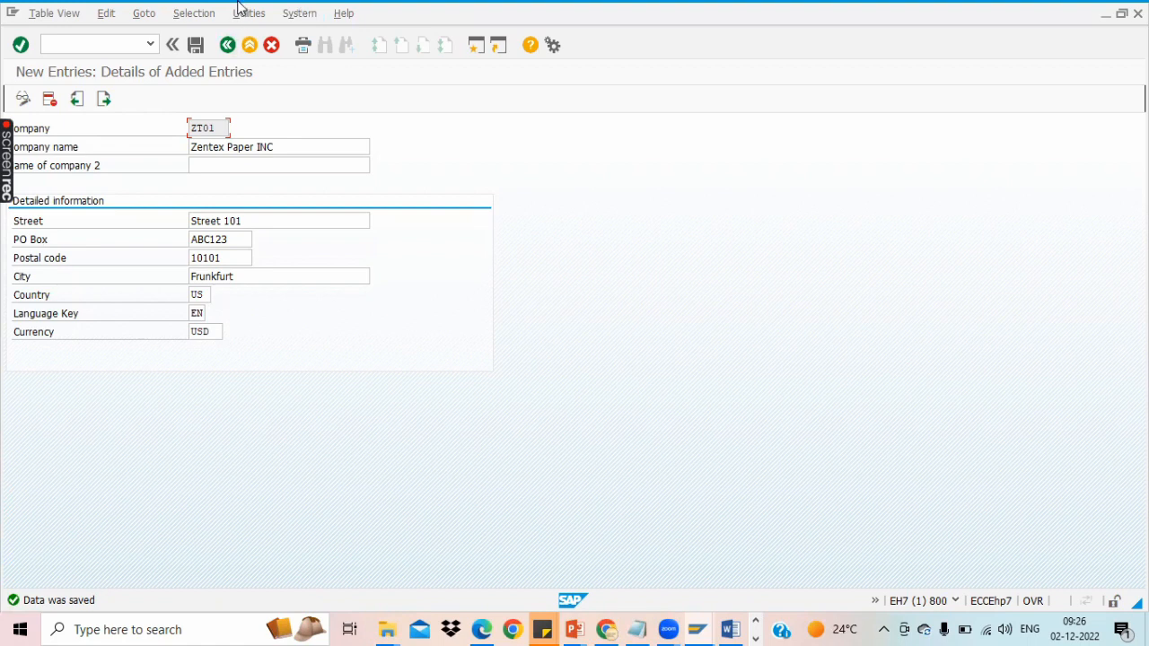
Display the system status, examine the database system, component version and database name, and close it.
{"action": "left_click", "coordinate": [307, 13]}
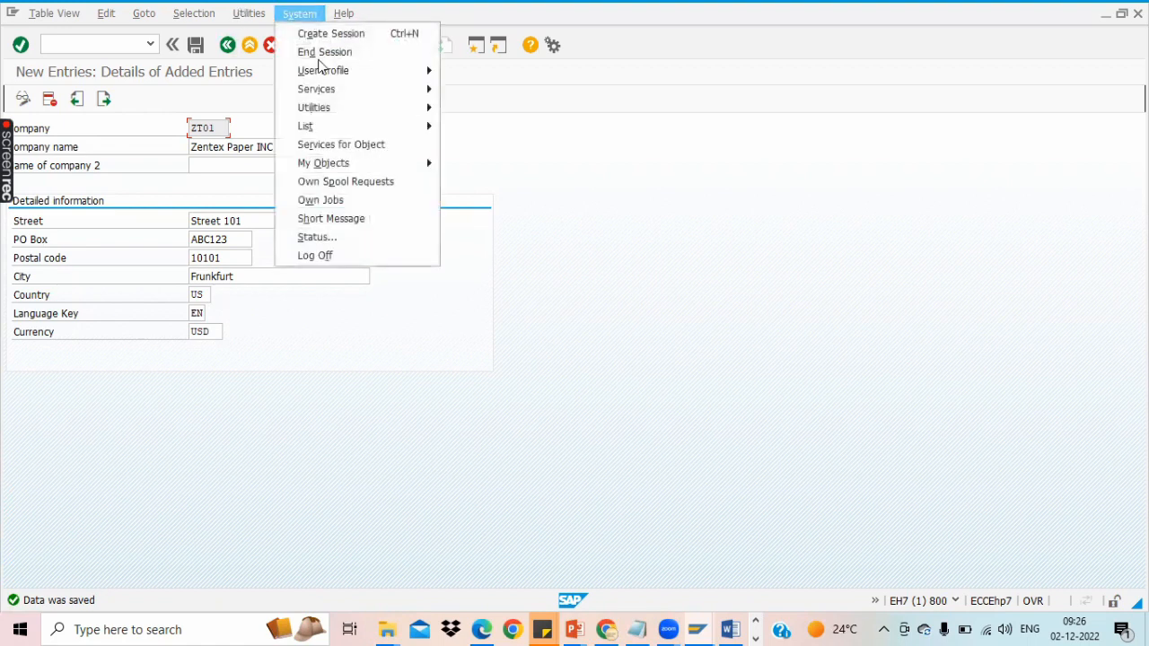
{"action": "left_click", "coordinate": [630, 311]}
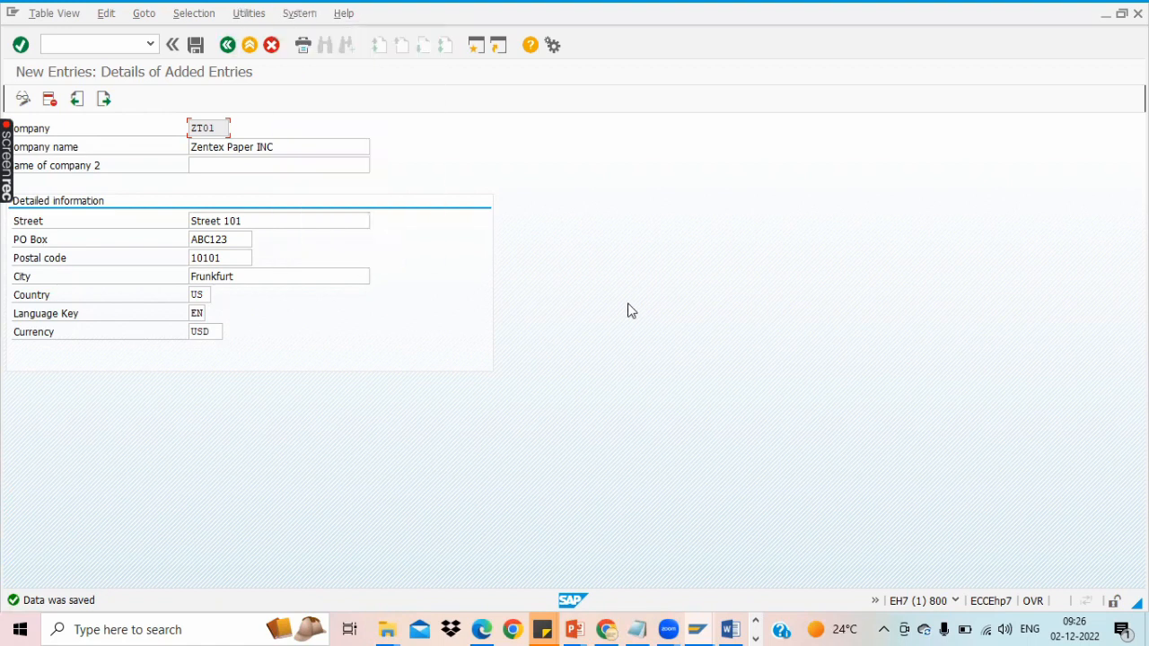
{"action": "left_click", "coordinate": [296, 12]}
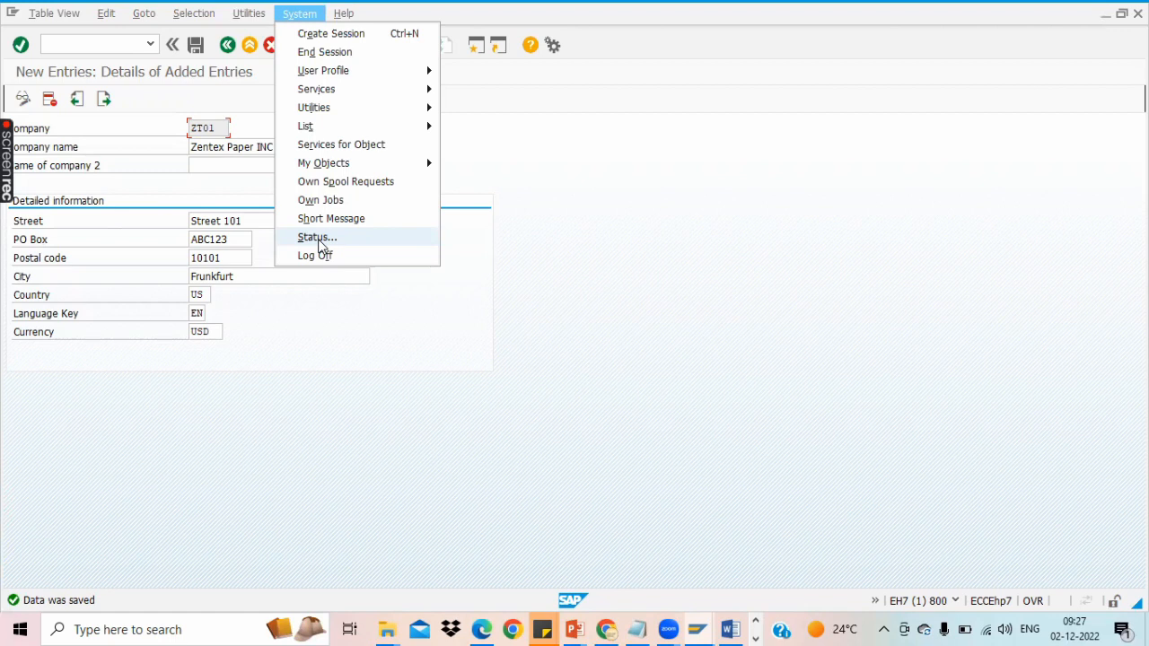
{"action": "left_click", "coordinate": [318, 239]}
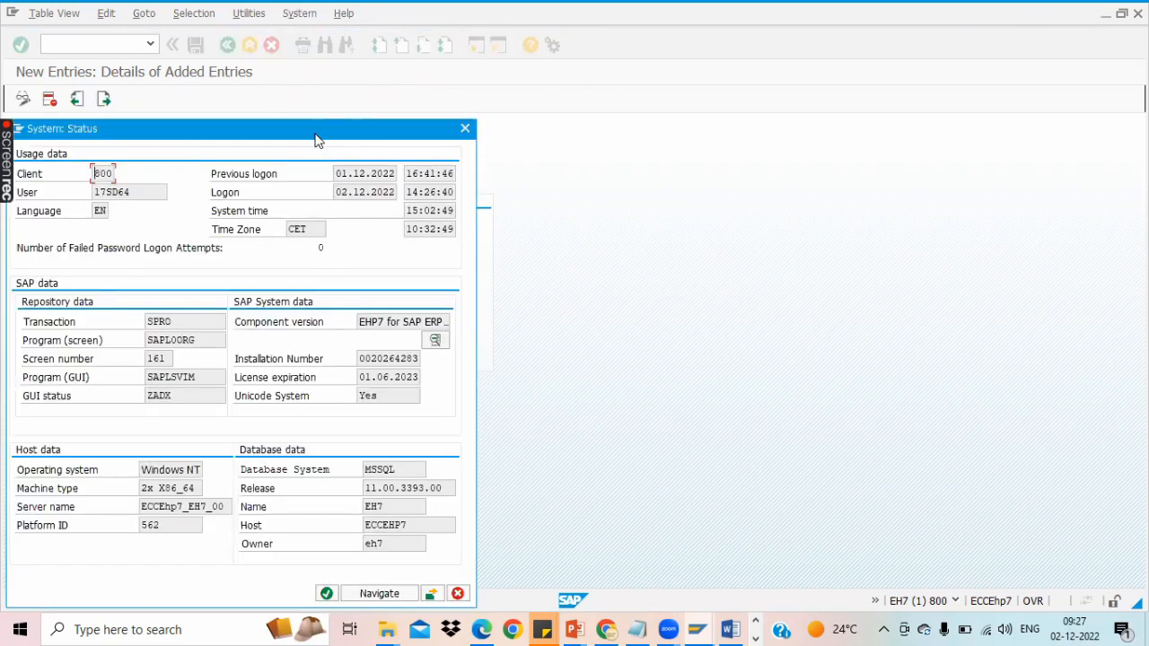
{"action": "left_click_drag", "start_coordinate": [310, 139], "coordinate": [571, 58]}
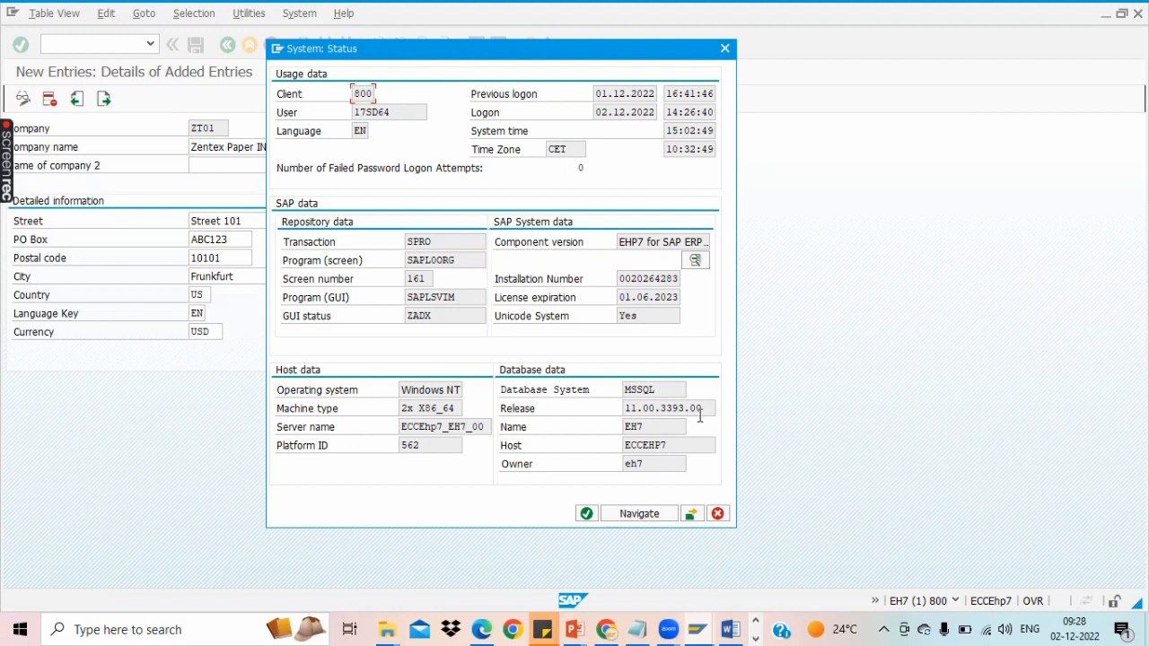
{"action": "double_click", "coordinate": [651, 390]}
{"action": "left_click", "coordinate": [330, 432]}
{"action": "left_click", "coordinate": [648, 240]}
{"action": "left_click_drag", "start_coordinate": [643, 243], "coordinate": [618, 242]}
{"action": "left_click_drag", "start_coordinate": [647, 427], "coordinate": [621, 428]}
{"action": "left_click", "coordinate": [723, 49]}
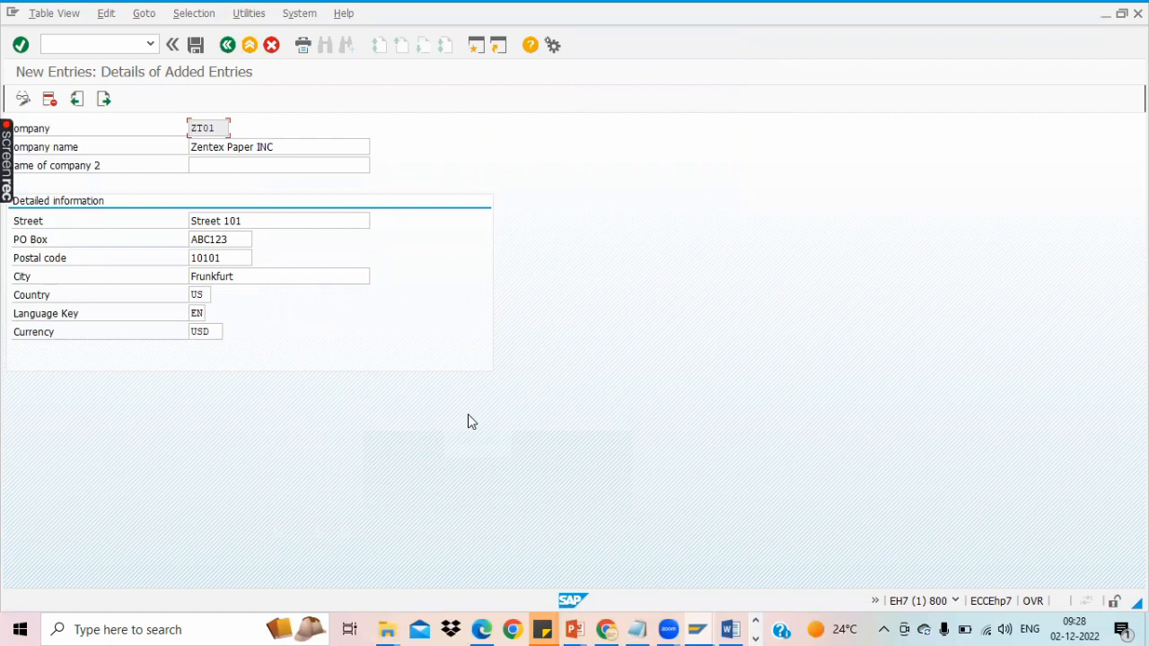
Leave the company entry and the trading partners overview to return to the Implementation Guide structure.
{"action": "left_click", "coordinate": [229, 52]}
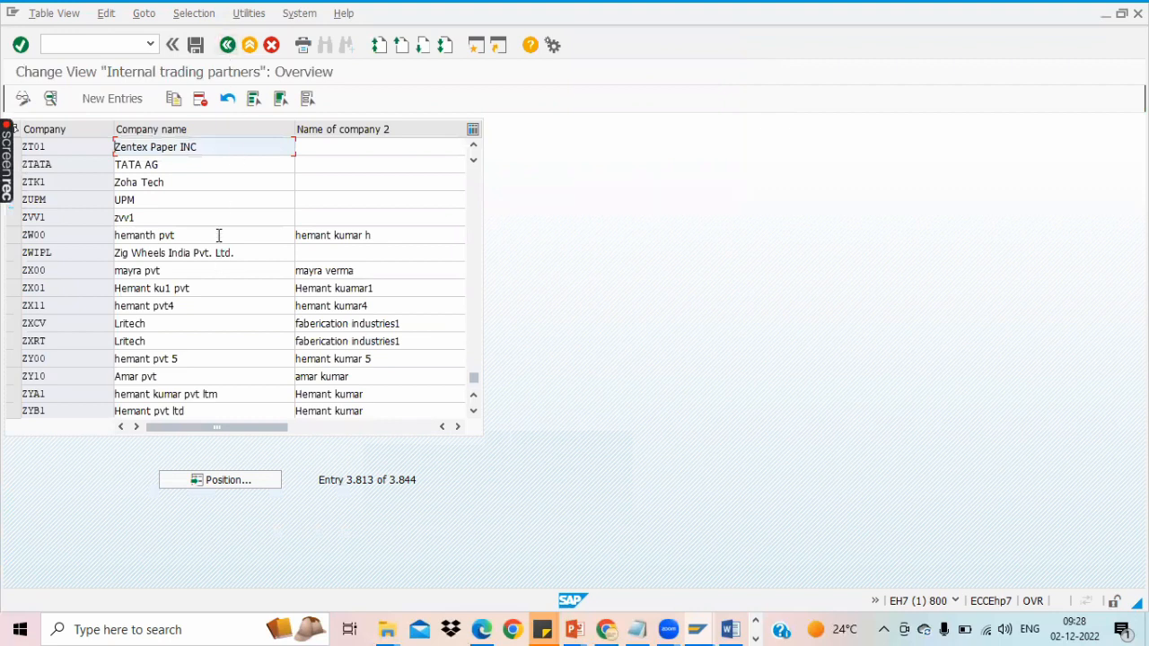
{"action": "left_click", "coordinate": [227, 49]}
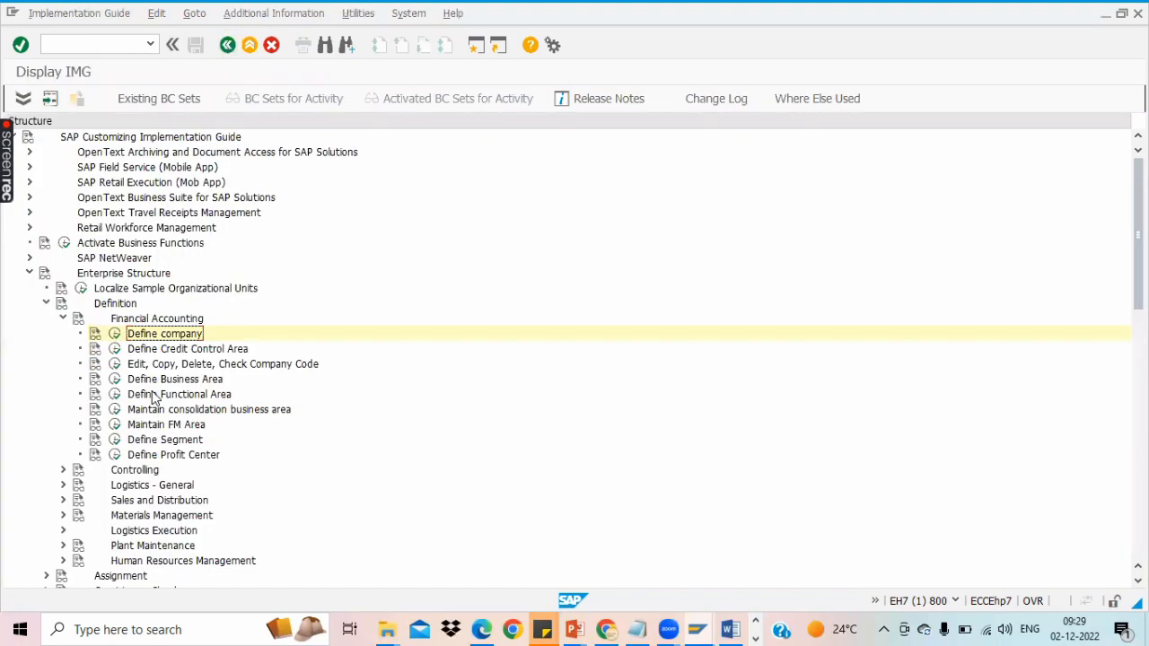